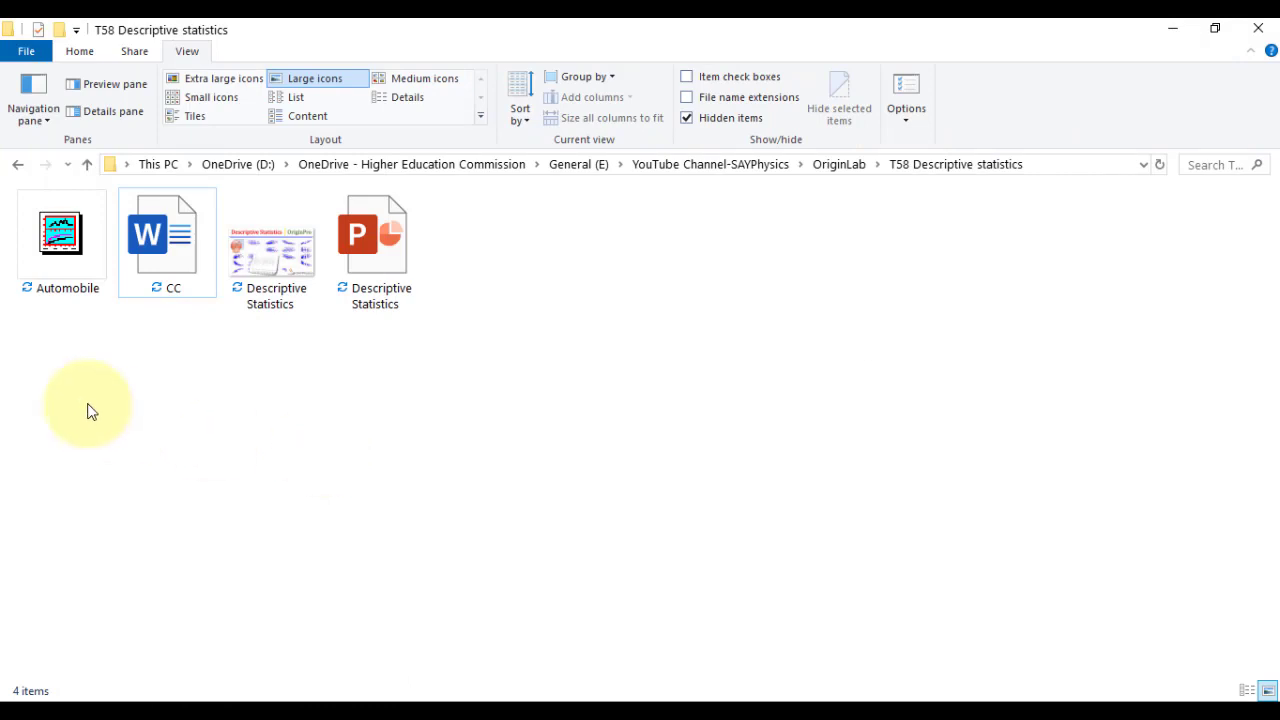
Open the Automobile project from File Explorer to load its car data worksheet in OriginPro
{"action": "left_click", "coordinate": [57, 236]}
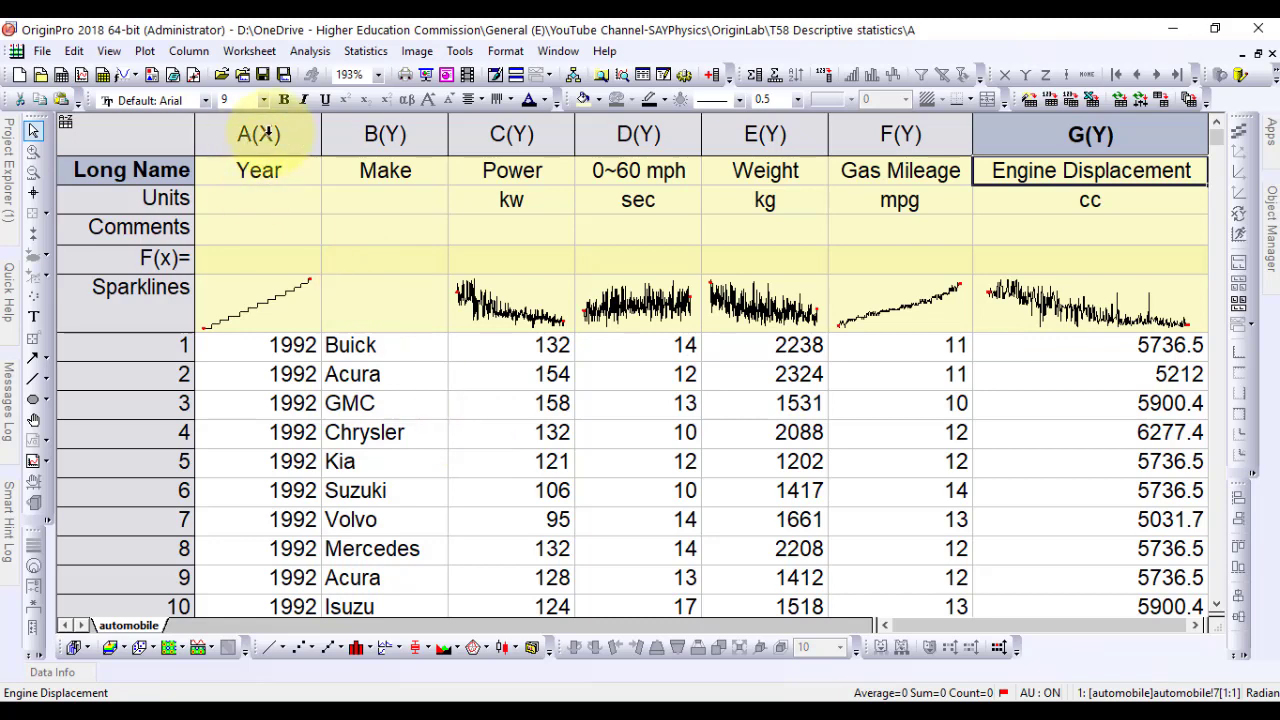
Run Discrete Frequency on the Year and Make columns with Auto recalculation, sorted by Categorical Order
{"action": "left_click_drag", "start_coordinate": [268, 133], "coordinate": [366, 133]}
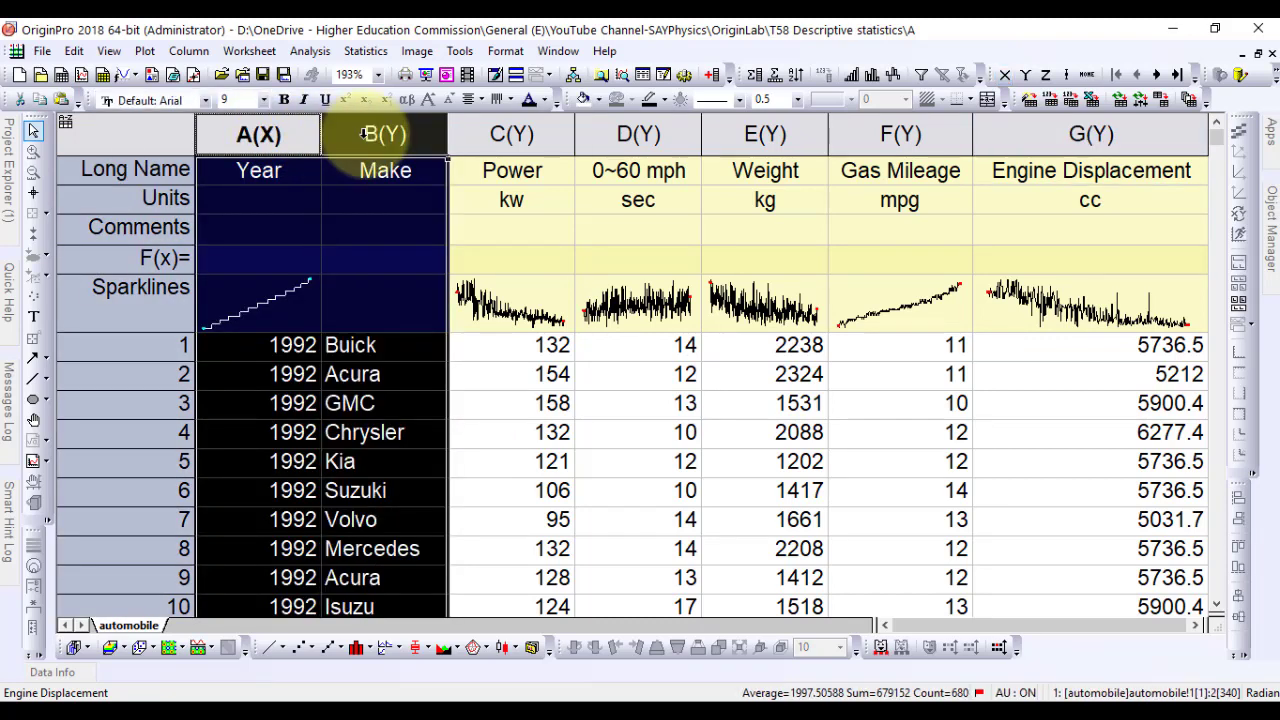
{"action": "left_click", "coordinate": [366, 51]}
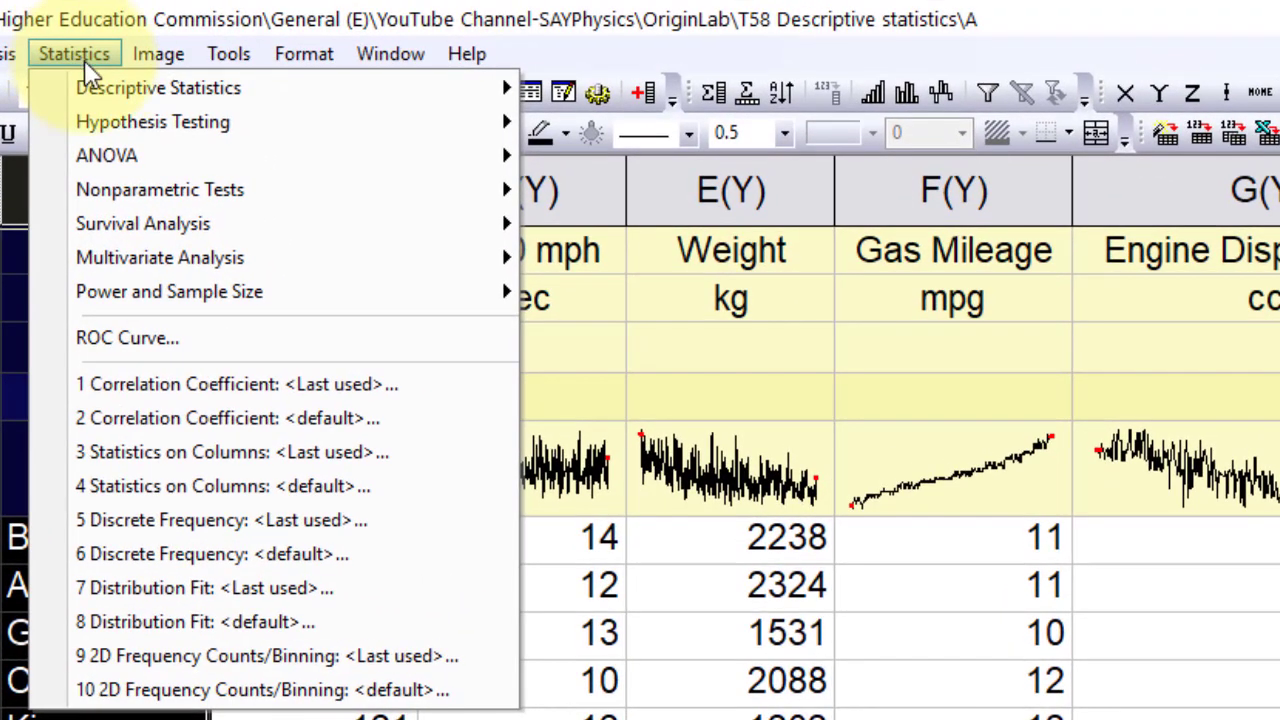
{"action": "mouse_move", "coordinate": [100, 90]}
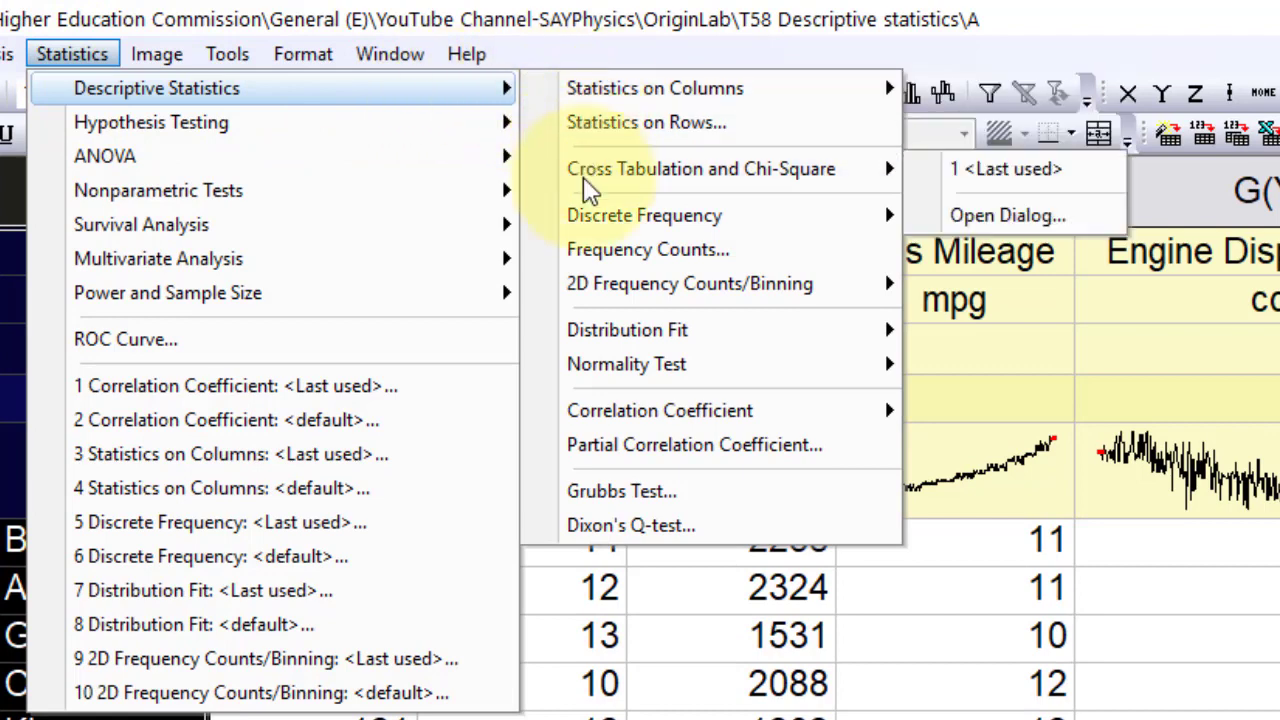
{"action": "mouse_move", "coordinate": [595, 215]}
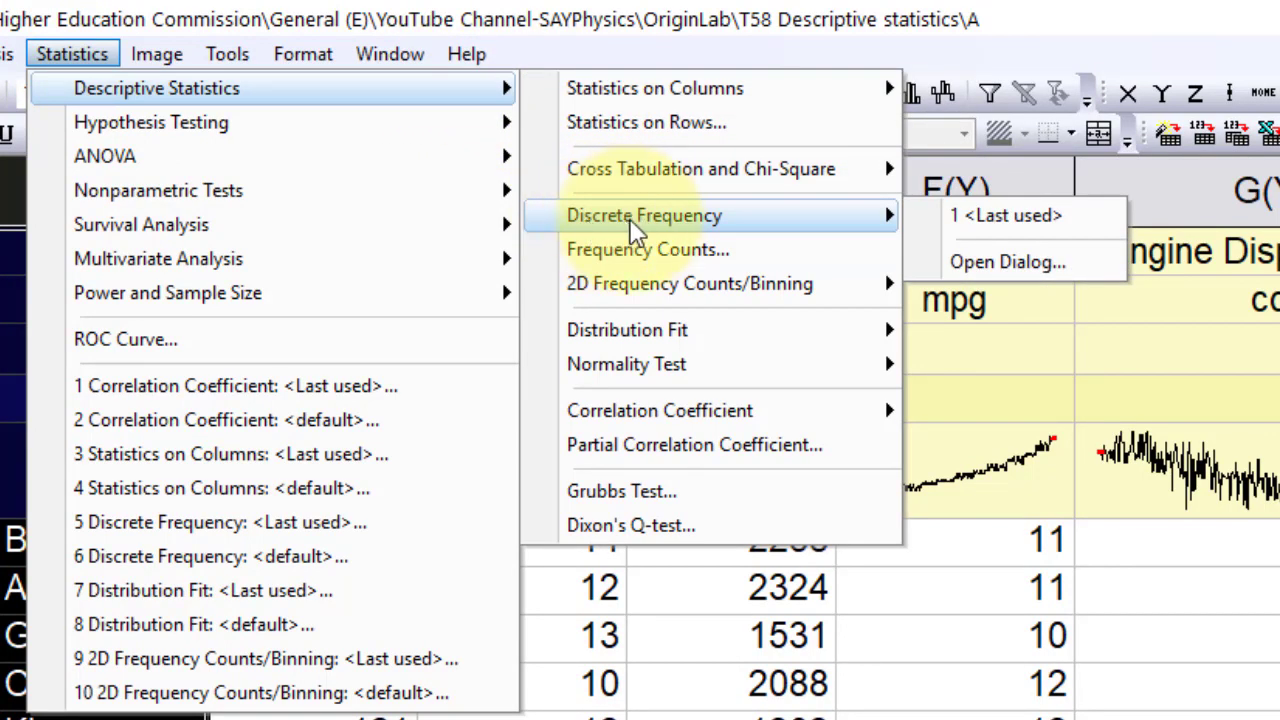
{"action": "left_click", "coordinate": [978, 262]}
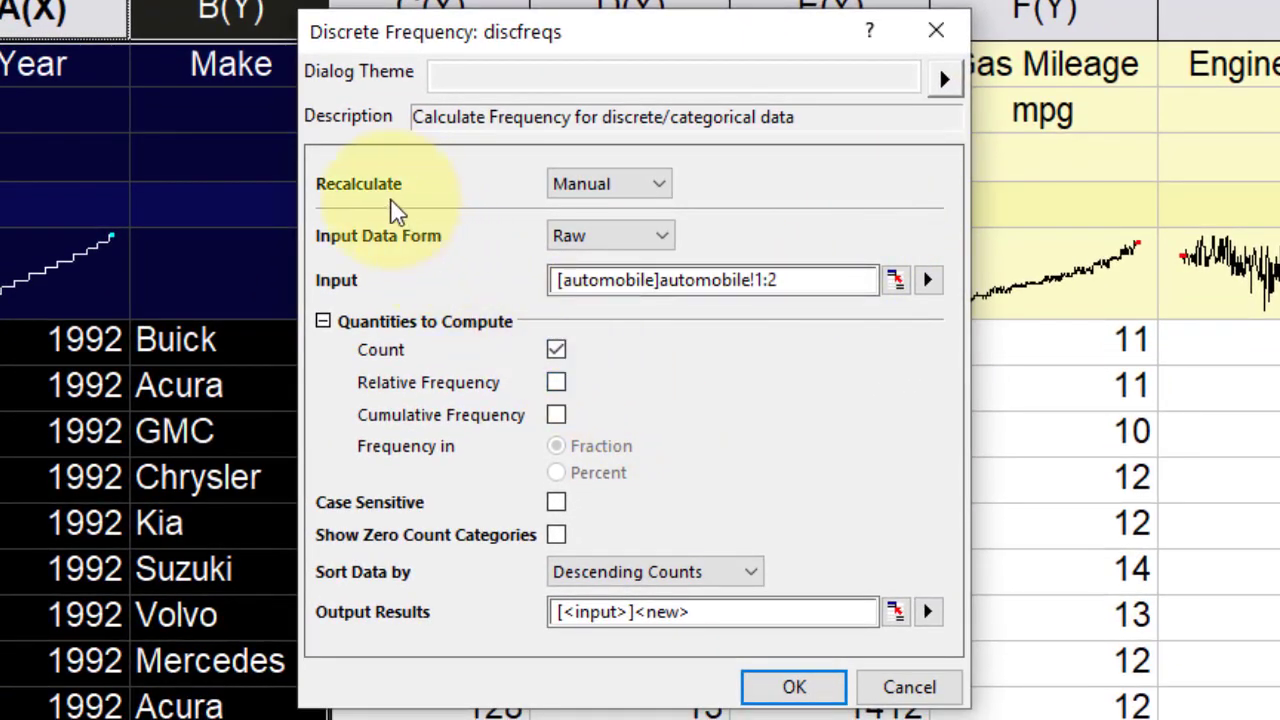
{"action": "left_click", "coordinate": [588, 200]}
{"action": "left_click", "coordinate": [601, 230]}
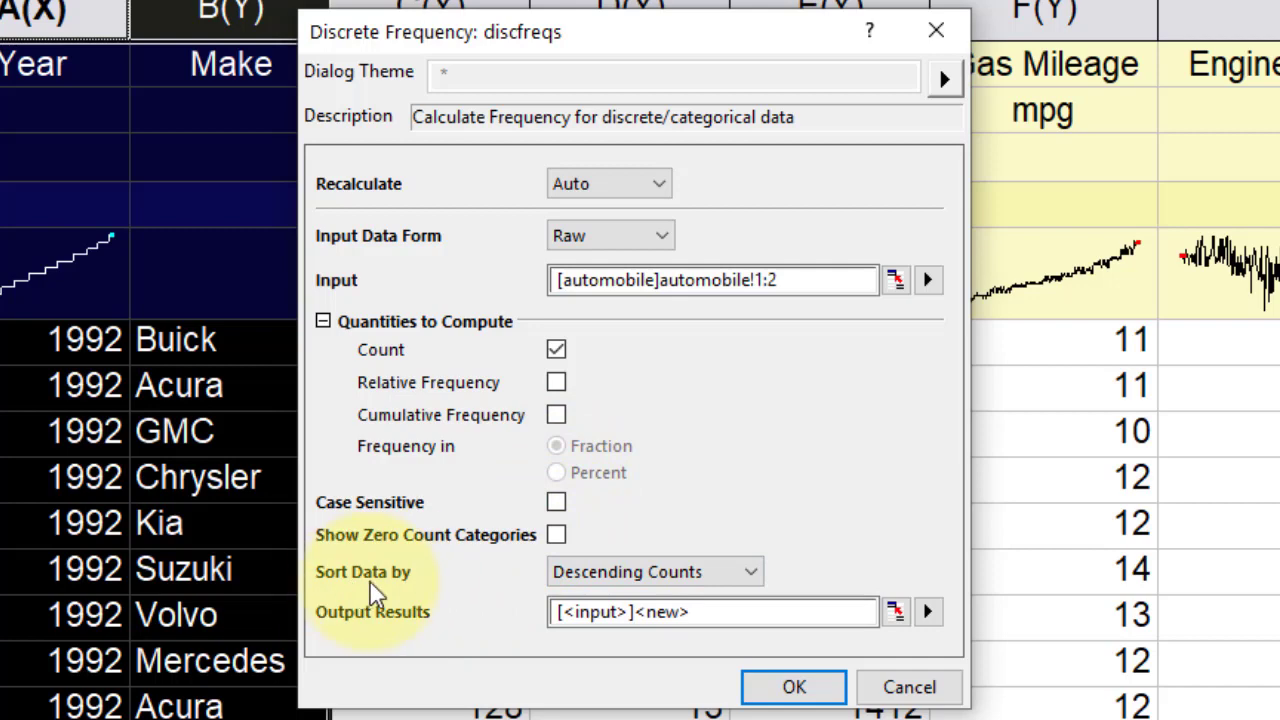
{"action": "left_click", "coordinate": [634, 585]}
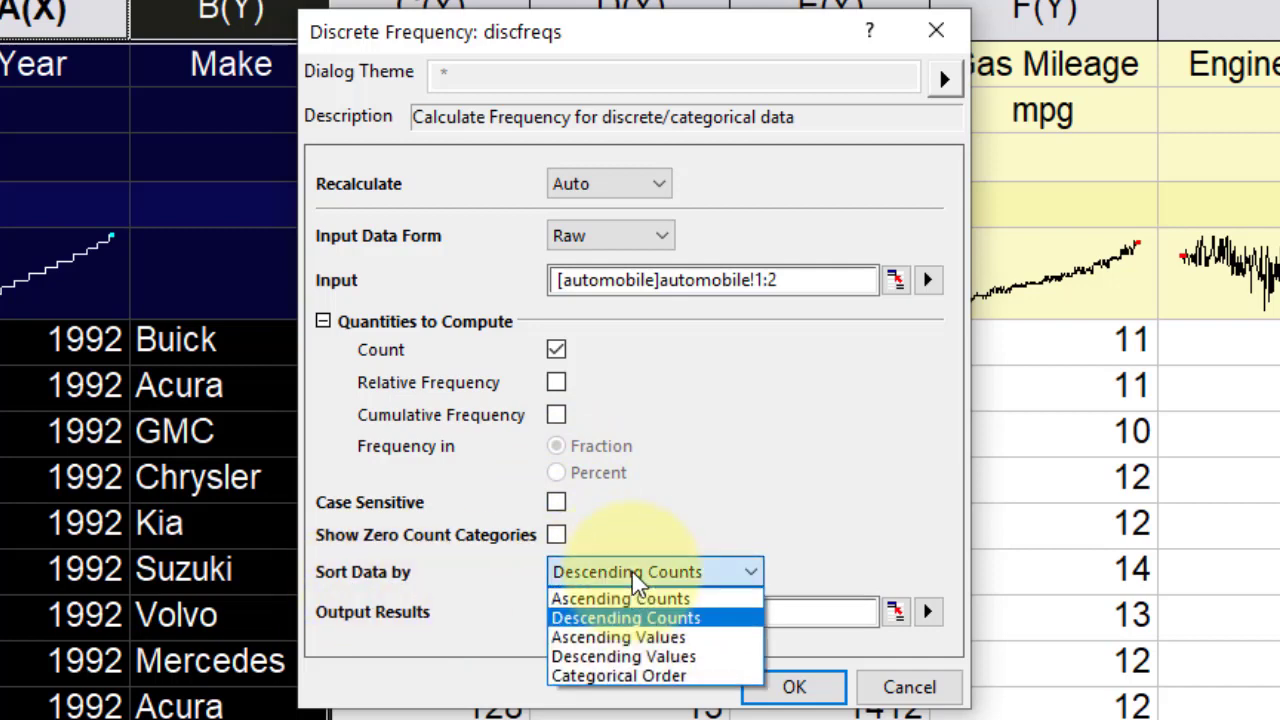
{"action": "left_click", "coordinate": [632, 676]}
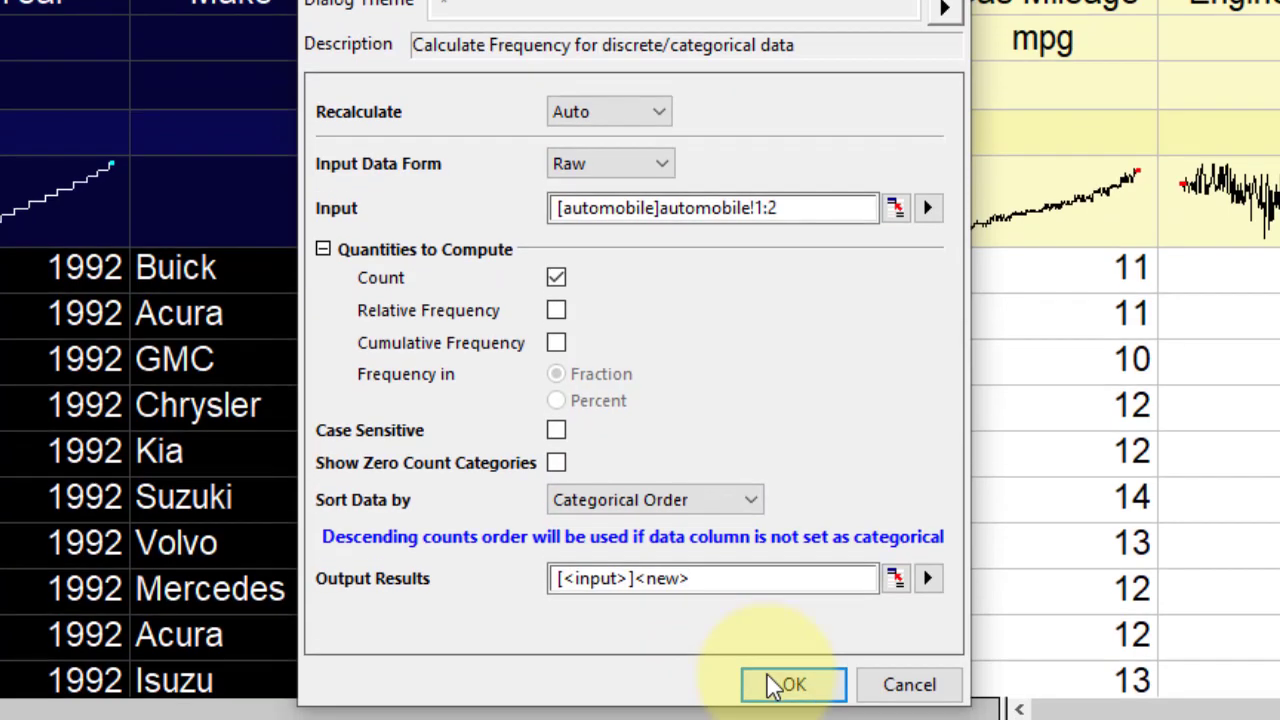
{"action": "left_click", "coordinate": [782, 686]}
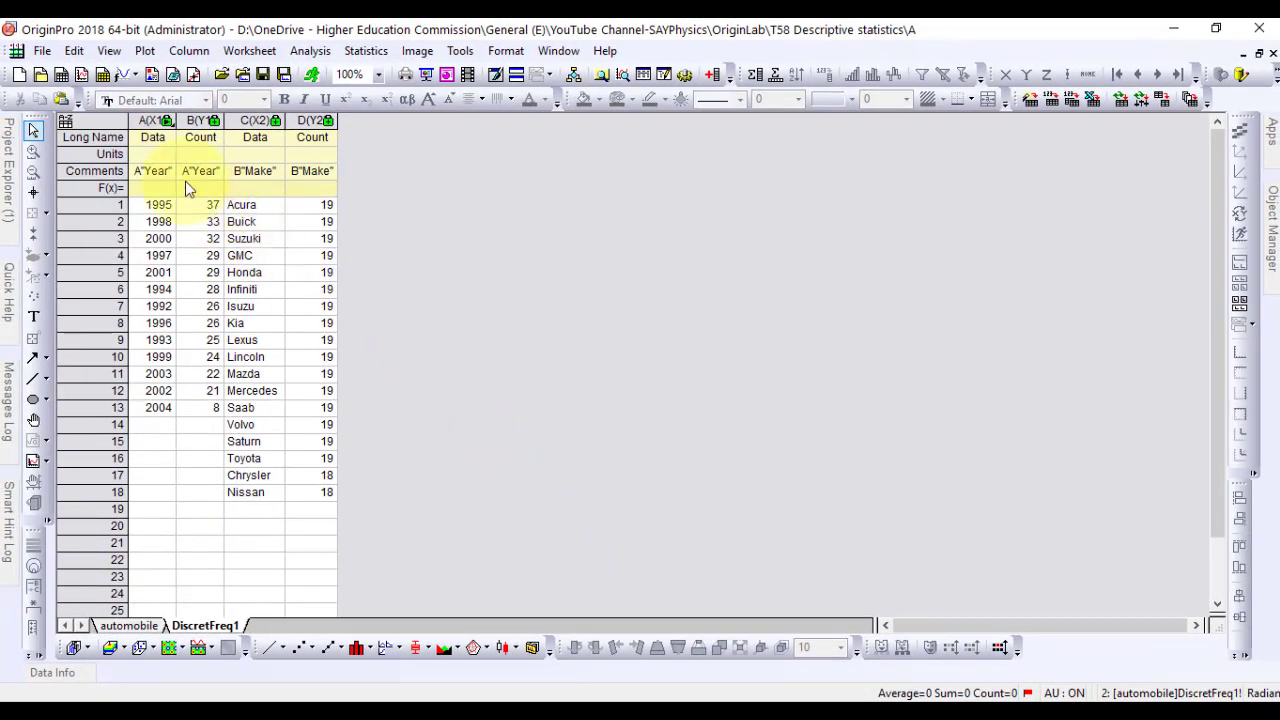
Switch between the automobile sheet and DiscretFreq1 to review the Year and Make counts
{"action": "scroll", "coordinate": [471, 284], "scroll_direction": "up", "scroll_amount": 3}
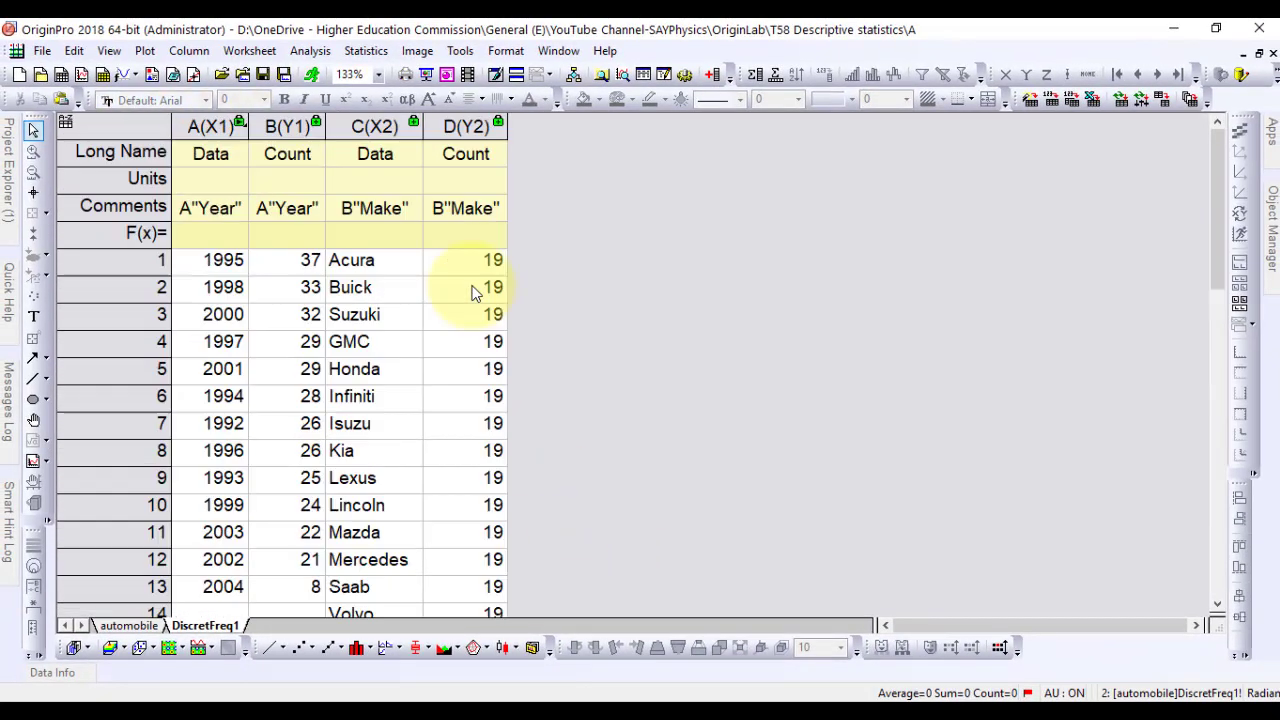
{"action": "scroll", "coordinate": [473, 291], "scroll_direction": "up", "scroll_amount": 6}
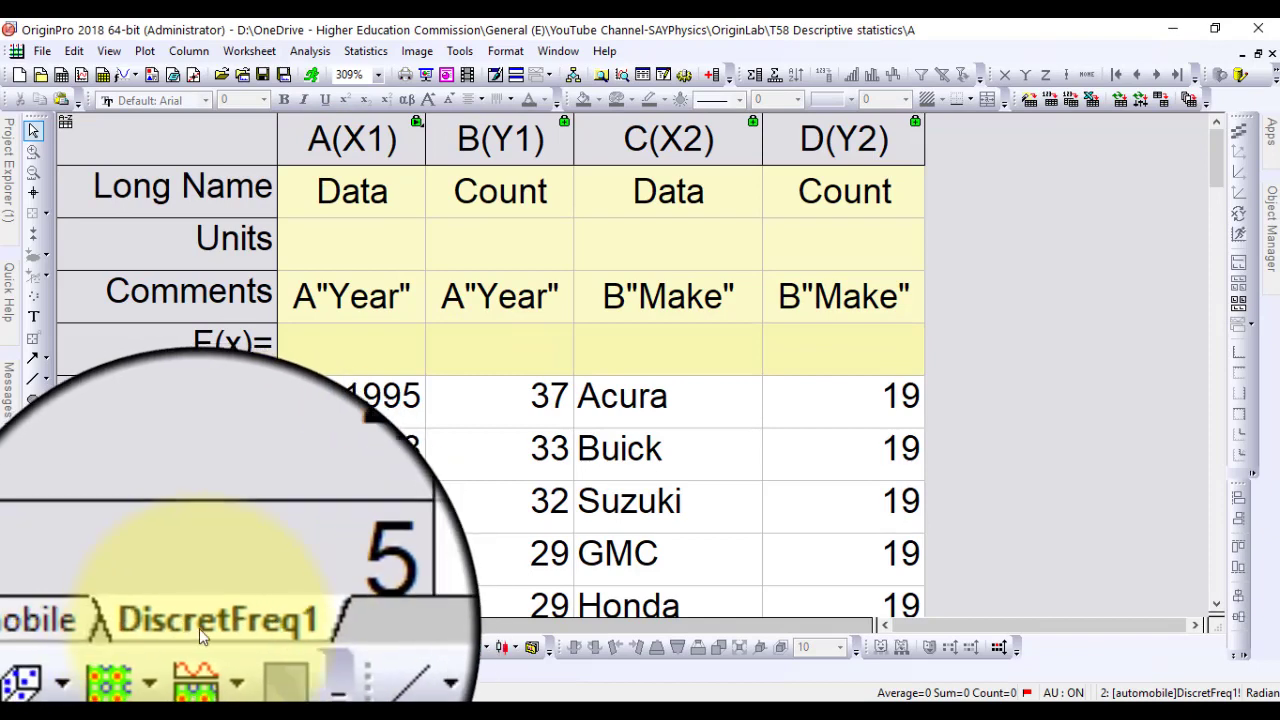
{"action": "left_click", "coordinate": [131, 628]}
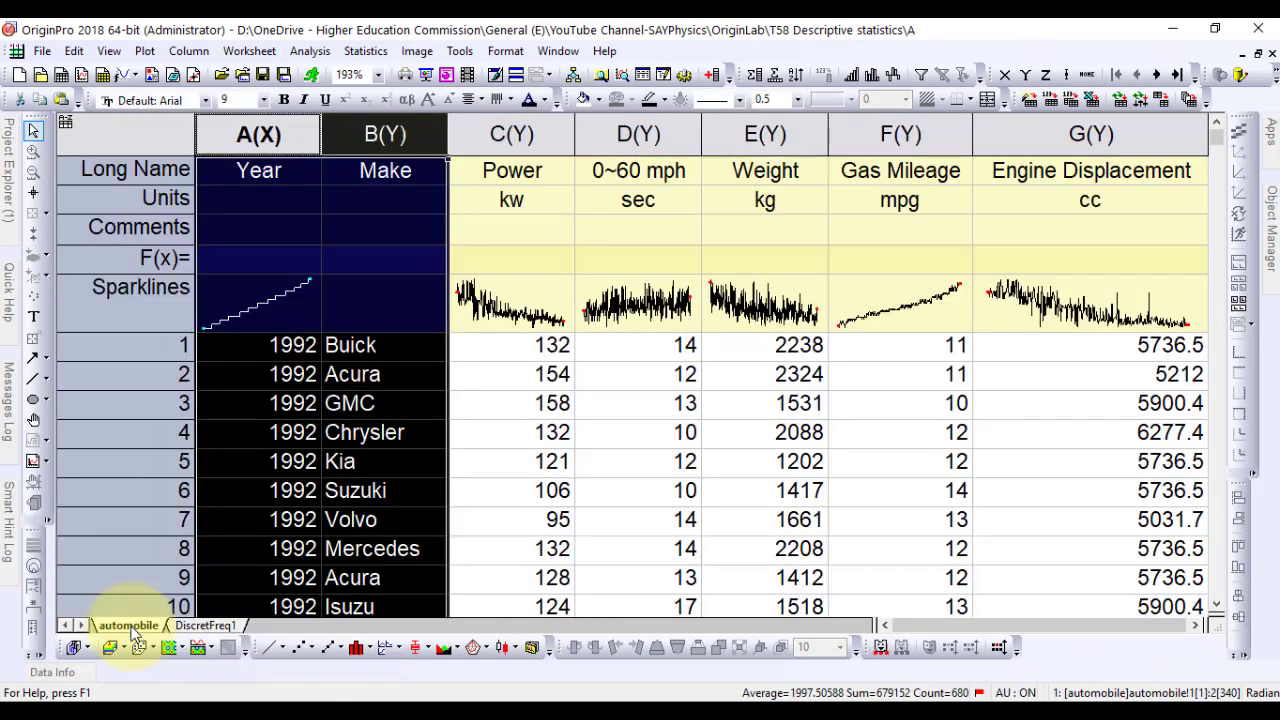
{"action": "left_click", "coordinate": [205, 626]}
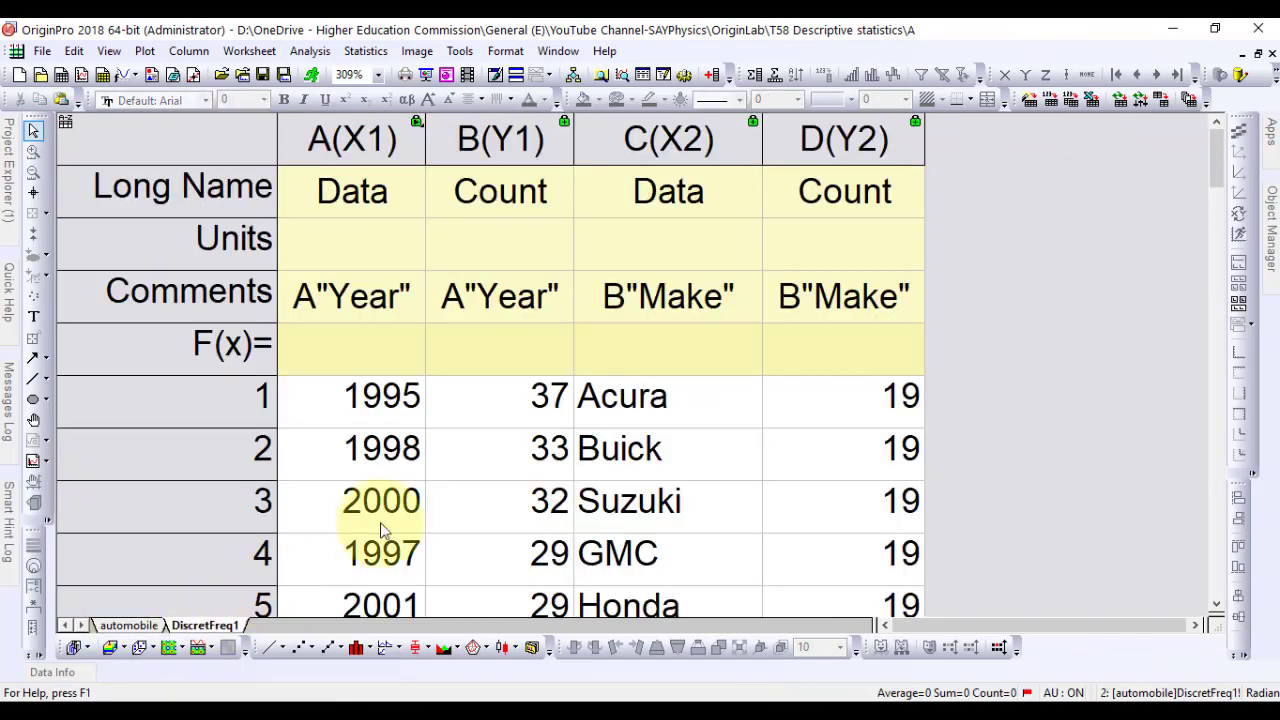
{"action": "scroll", "coordinate": [1056, 367], "scroll_direction": "down", "scroll_amount": 1}
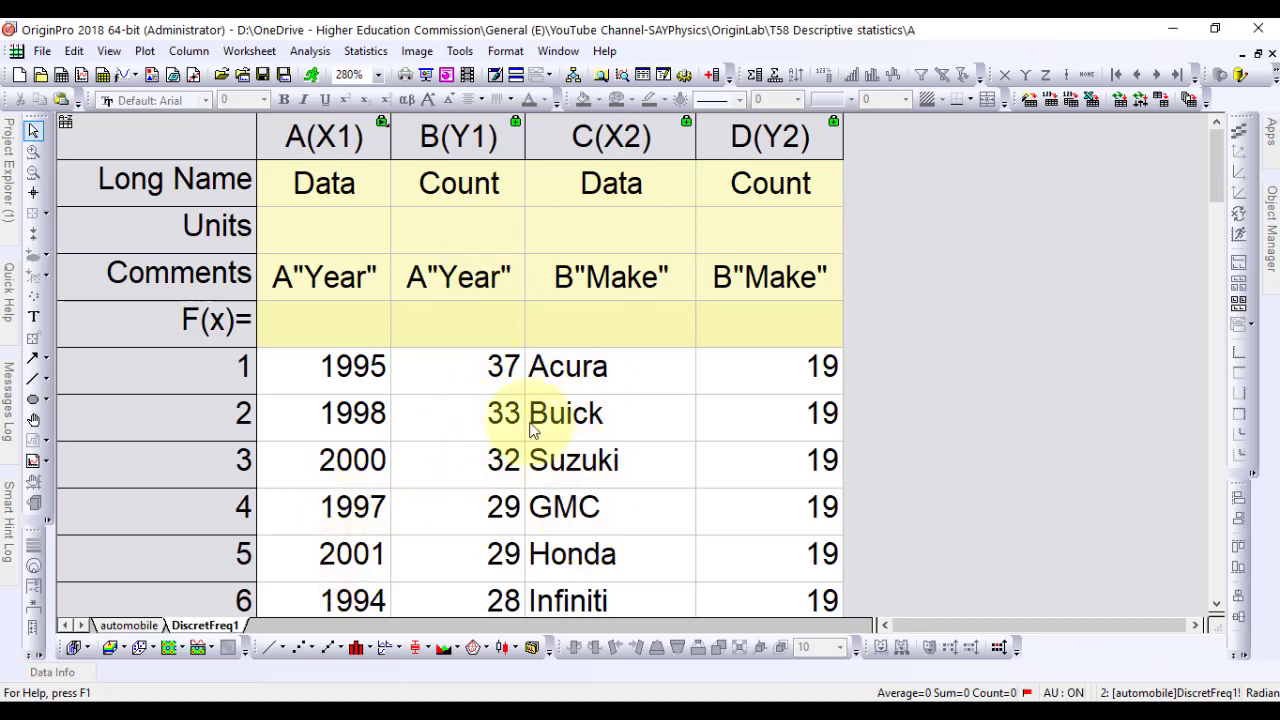
Sort the DiscretFreq1 sheet ascending by the Year column
{"action": "left_click", "coordinate": [330, 137]}
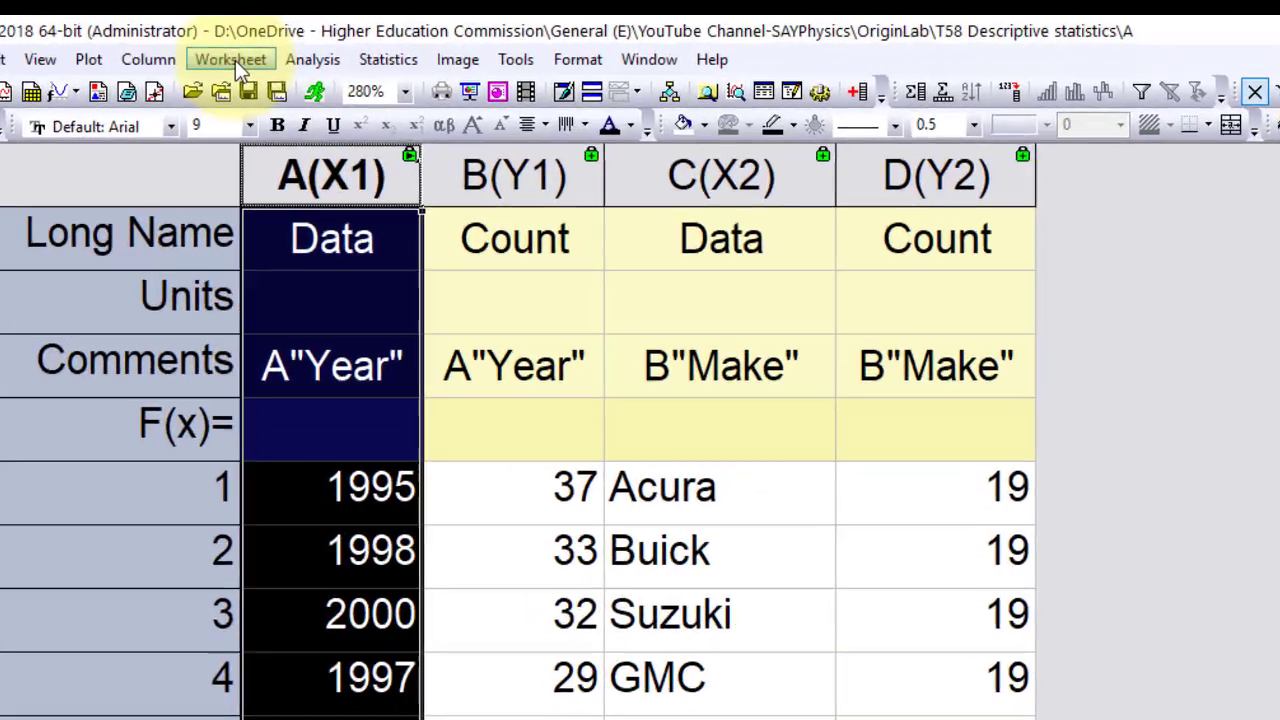
{"action": "left_click", "coordinate": [250, 51]}
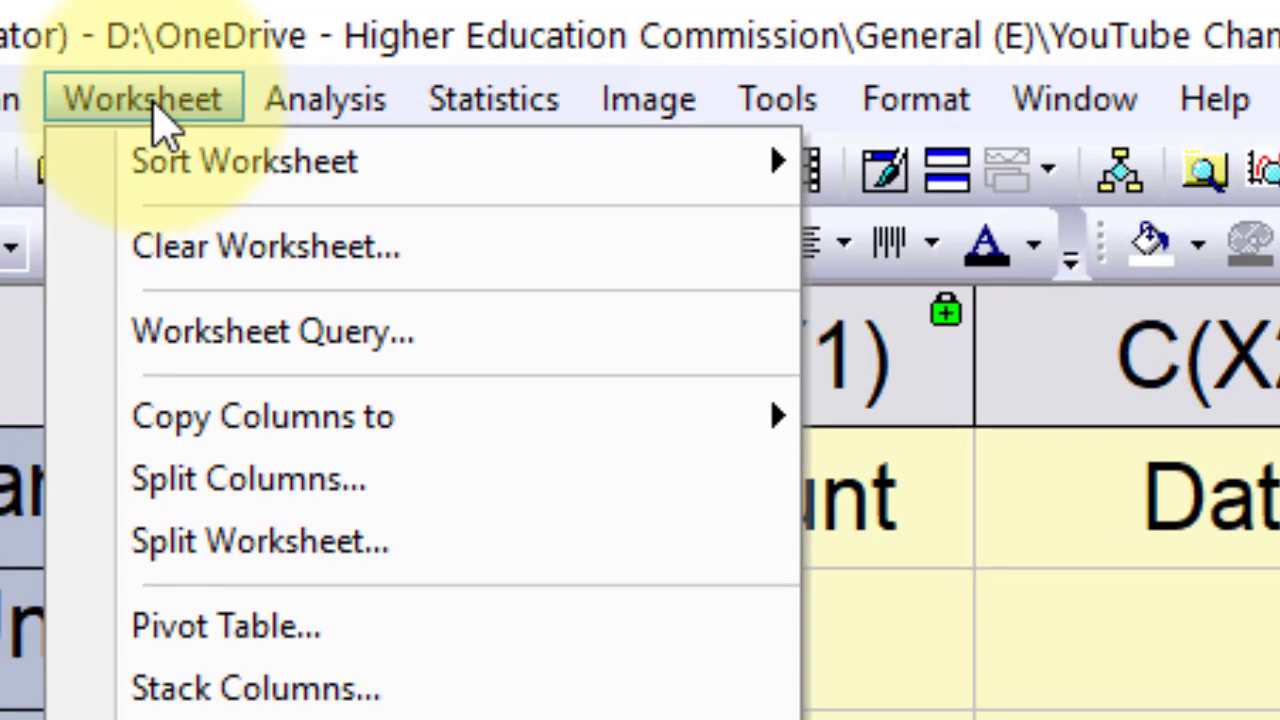
{"action": "mouse_move", "coordinate": [170, 168]}
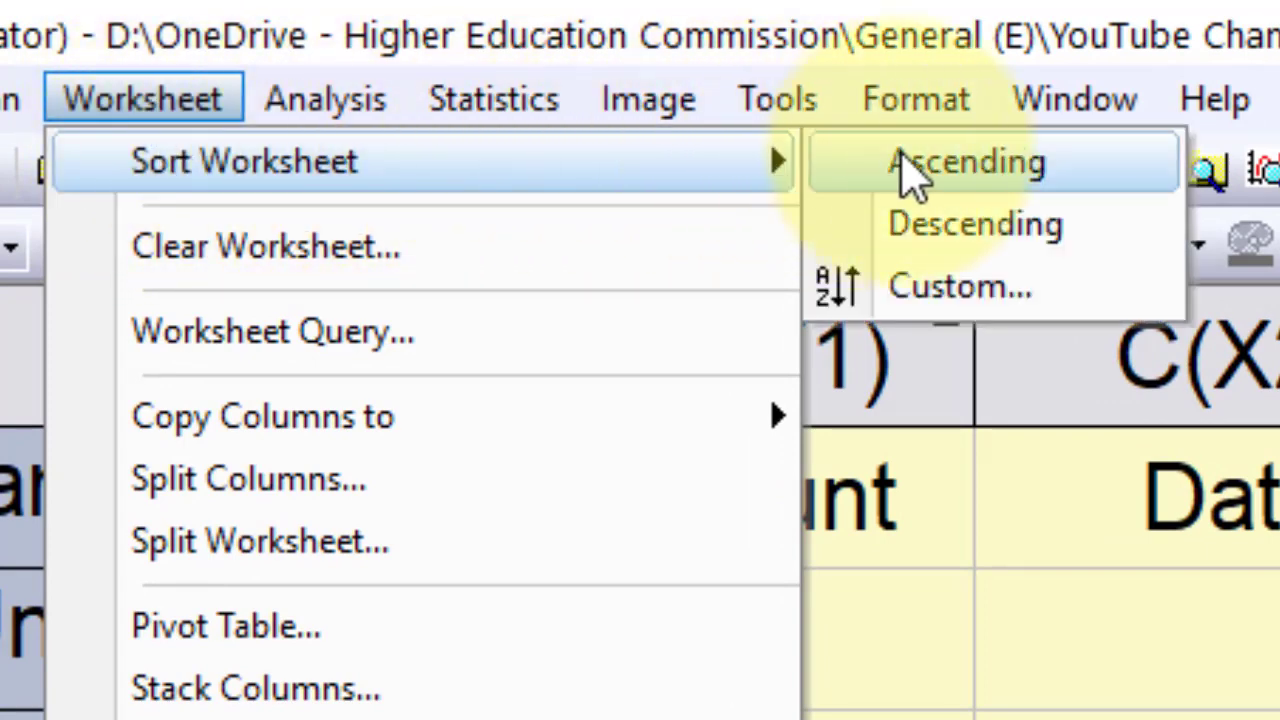
{"action": "left_click", "coordinate": [908, 172]}
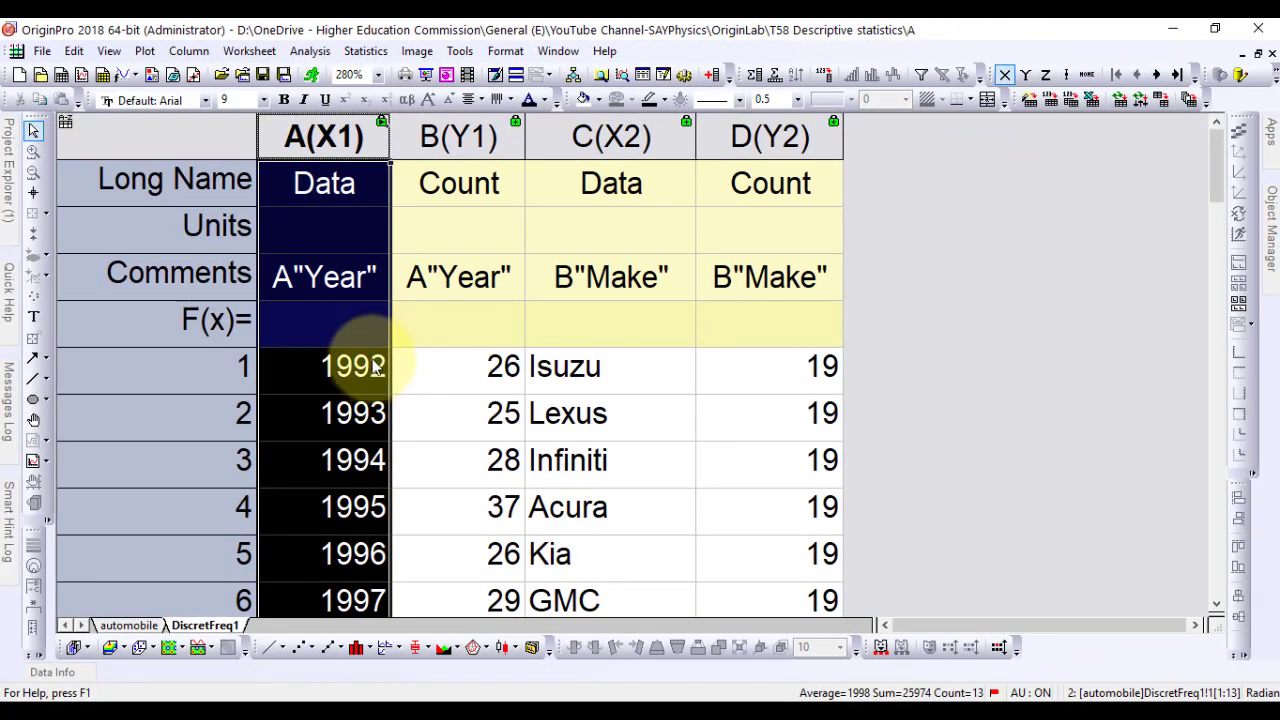
Sort the DiscretFreq1 sheet alphabetically by the Make column
{"action": "left_click", "coordinate": [597, 137]}
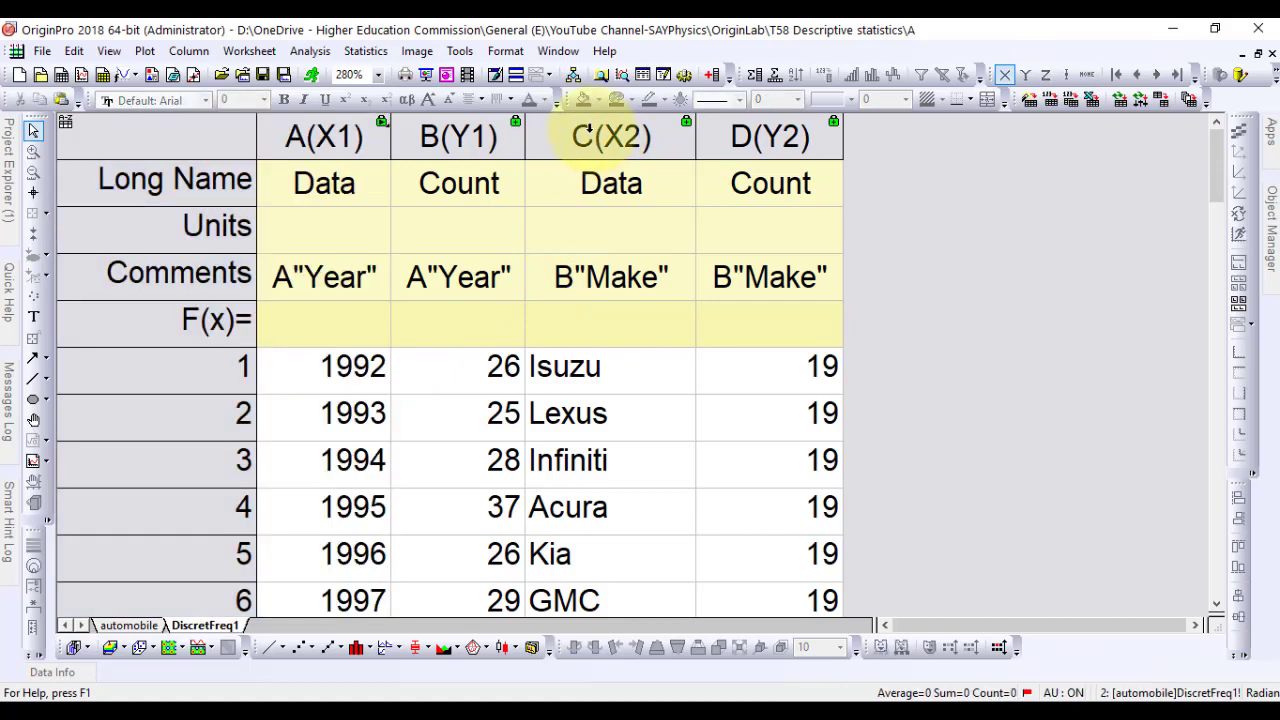
{"action": "left_click", "coordinate": [589, 135]}
{"action": "right_click", "coordinate": [589, 135]}
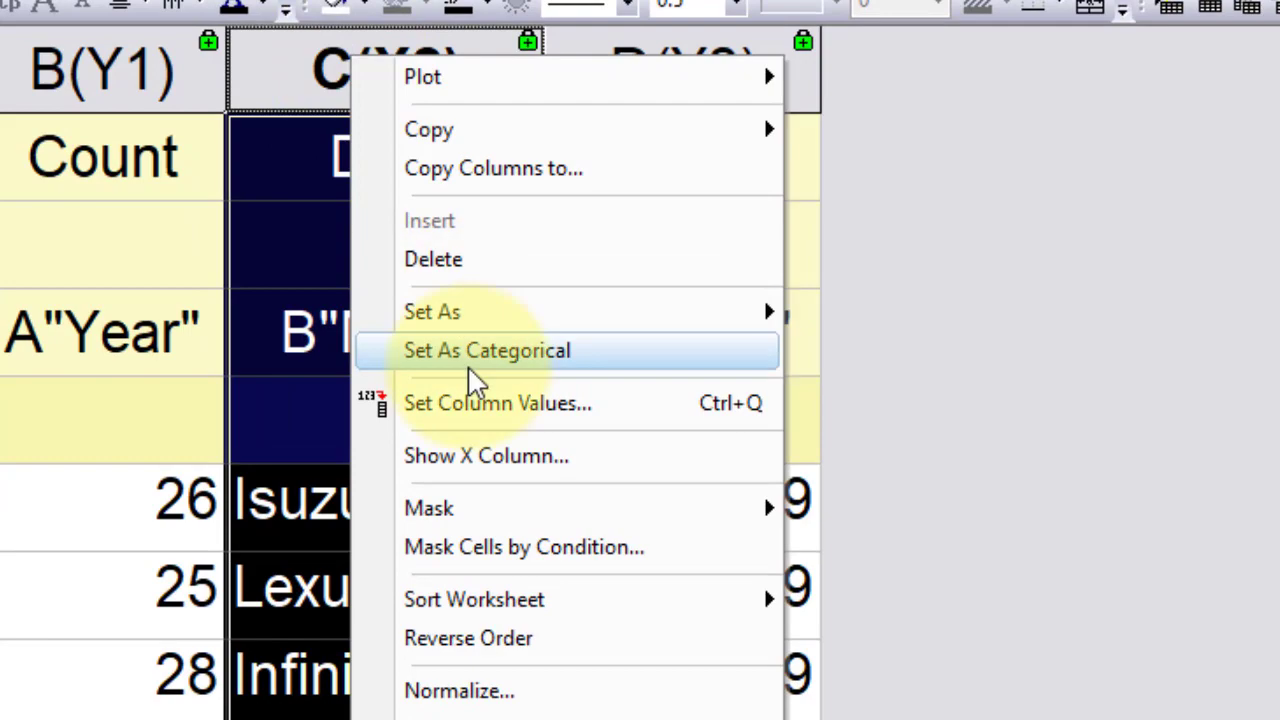
{"action": "mouse_move", "coordinate": [470, 600]}
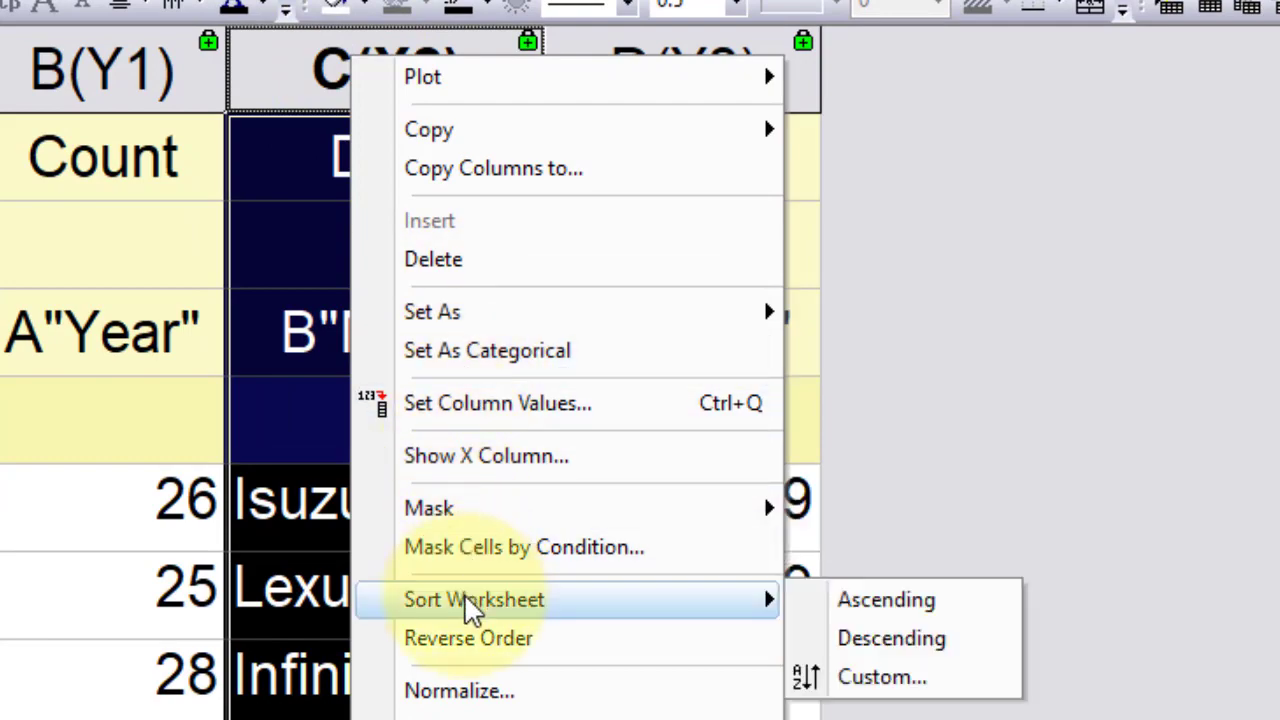
{"action": "left_click", "coordinate": [845, 602]}
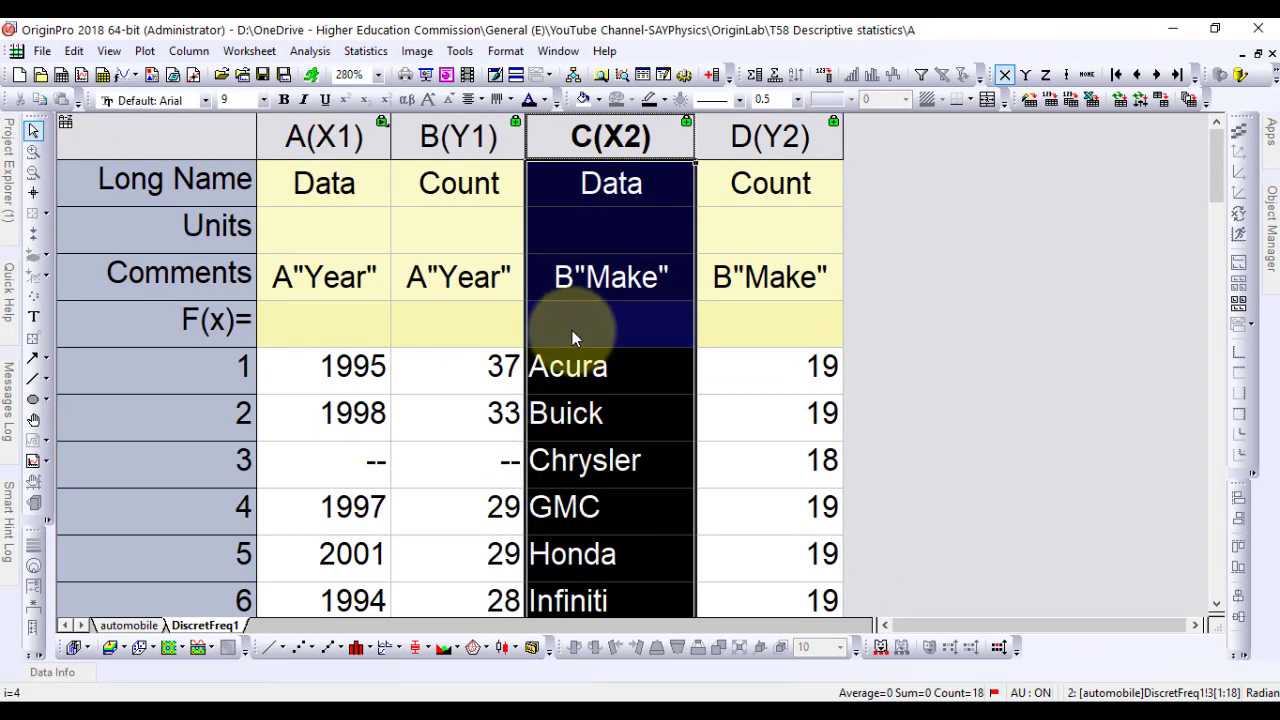
Sort by the Year count column ascending, check the result, then undo that sort
{"action": "left_click", "coordinate": [455, 137]}
{"action": "right_click", "coordinate": [452, 137]}
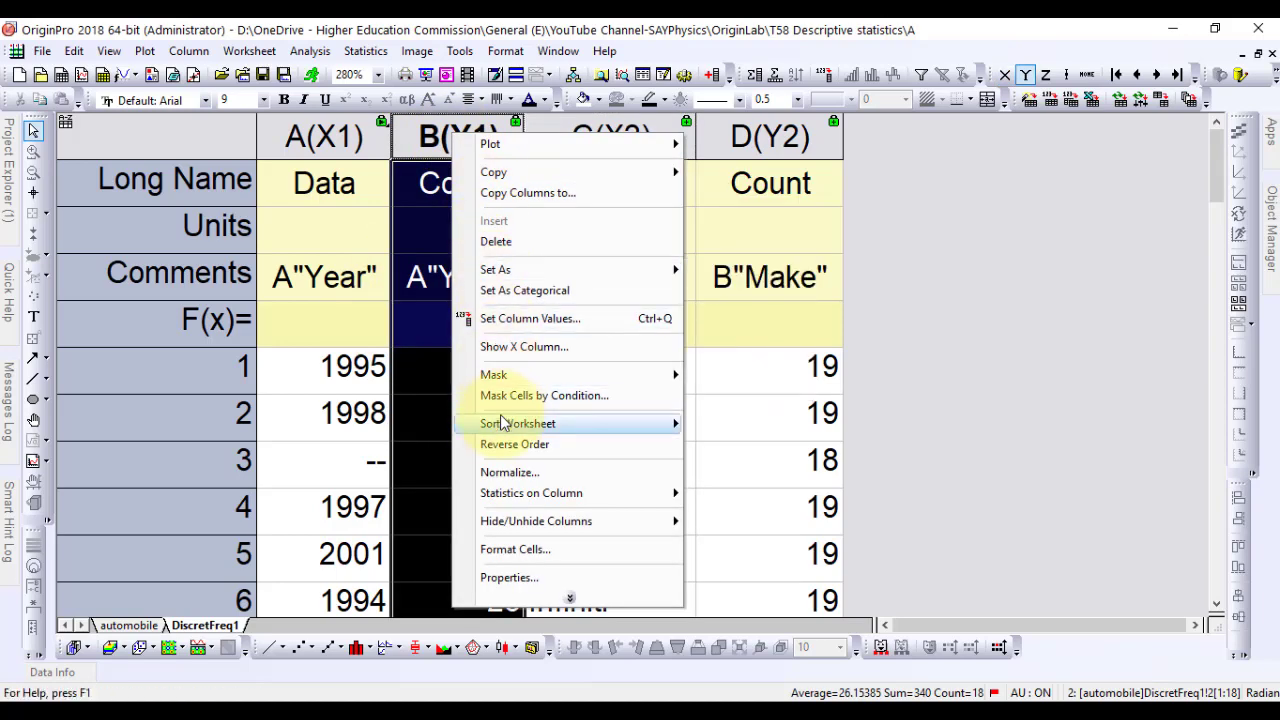
{"action": "left_click", "coordinate": [738, 423]}
{"action": "scroll", "coordinate": [479, 435], "scroll_direction": "down", "scroll_amount": 5}
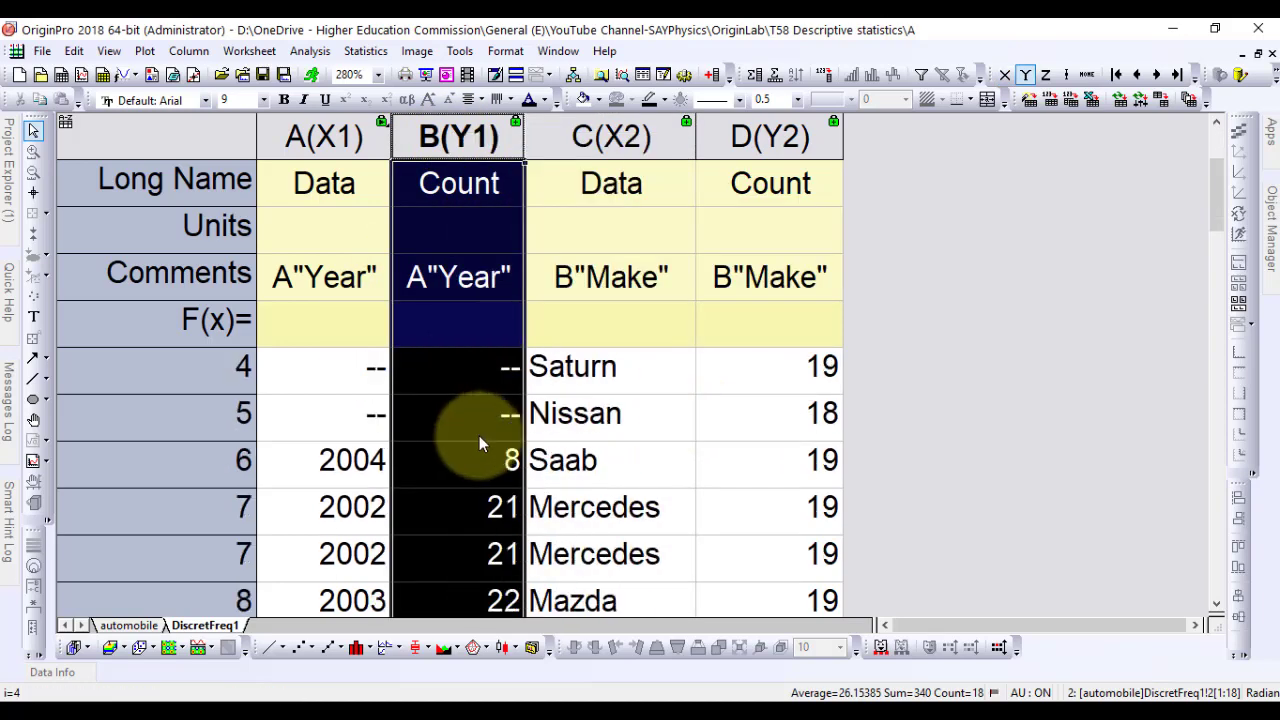
{"action": "scroll", "coordinate": [479, 435], "scroll_direction": "down", "scroll_amount": 3}
{"action": "scroll", "coordinate": [479, 435], "scroll_direction": "up", "scroll_amount": 4}
{"action": "scroll", "coordinate": [480, 435], "scroll_direction": "up", "scroll_amount": 2}
{"action": "key", "text": "ctrl+z"}
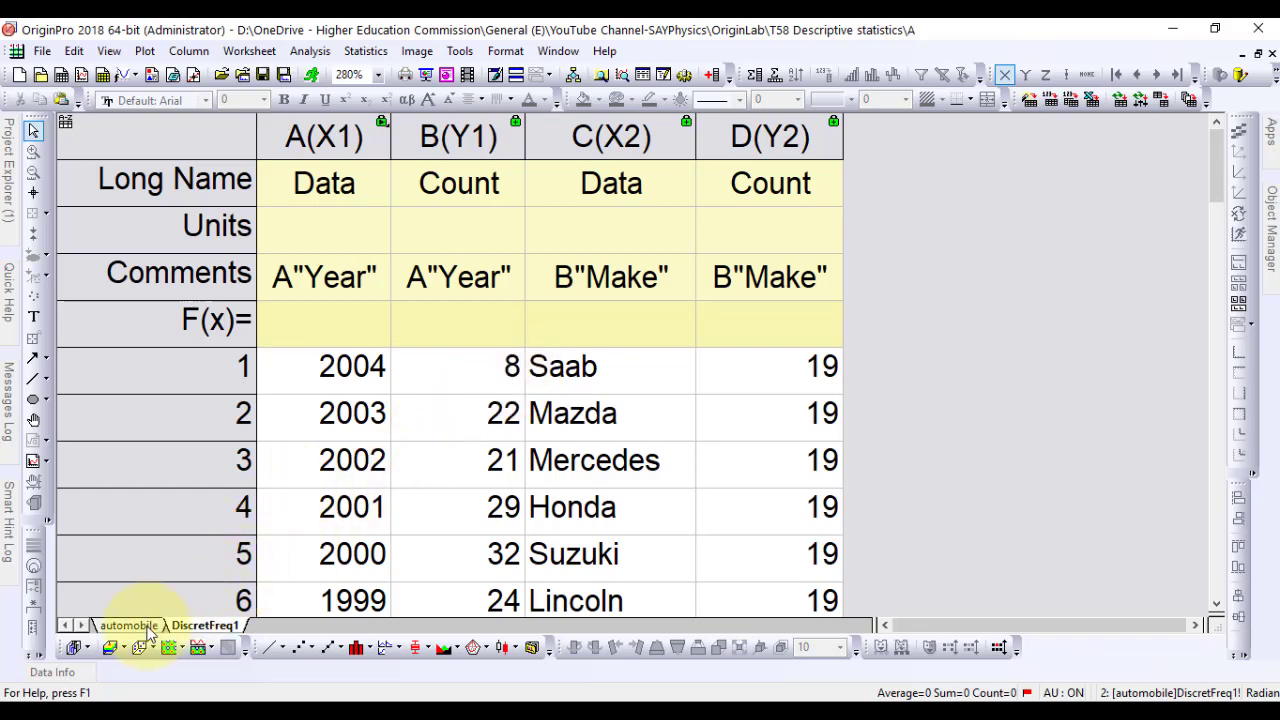
From the automobile sheet, open Statistics on Columns with Auto recalculation and Range 1 expanded
{"action": "left_click", "coordinate": [128, 625]}
{"action": "left_click", "coordinate": [384, 302]}
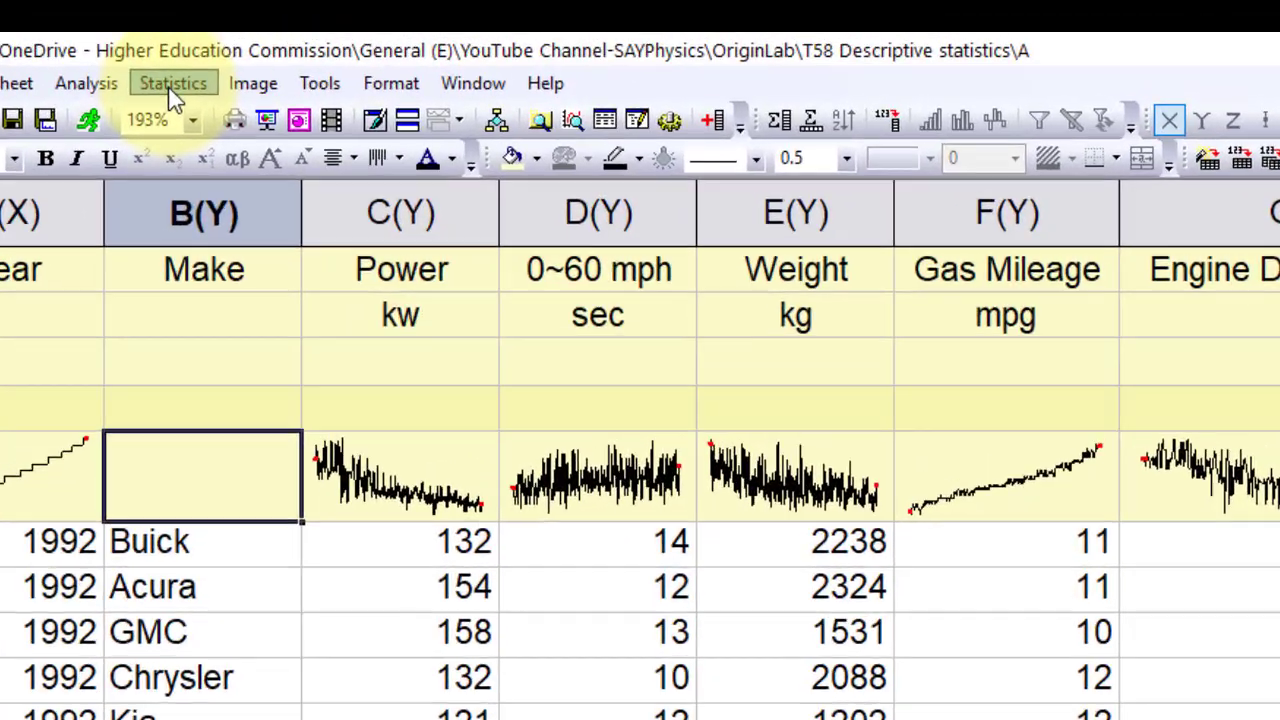
{"action": "left_click", "coordinate": [362, 51]}
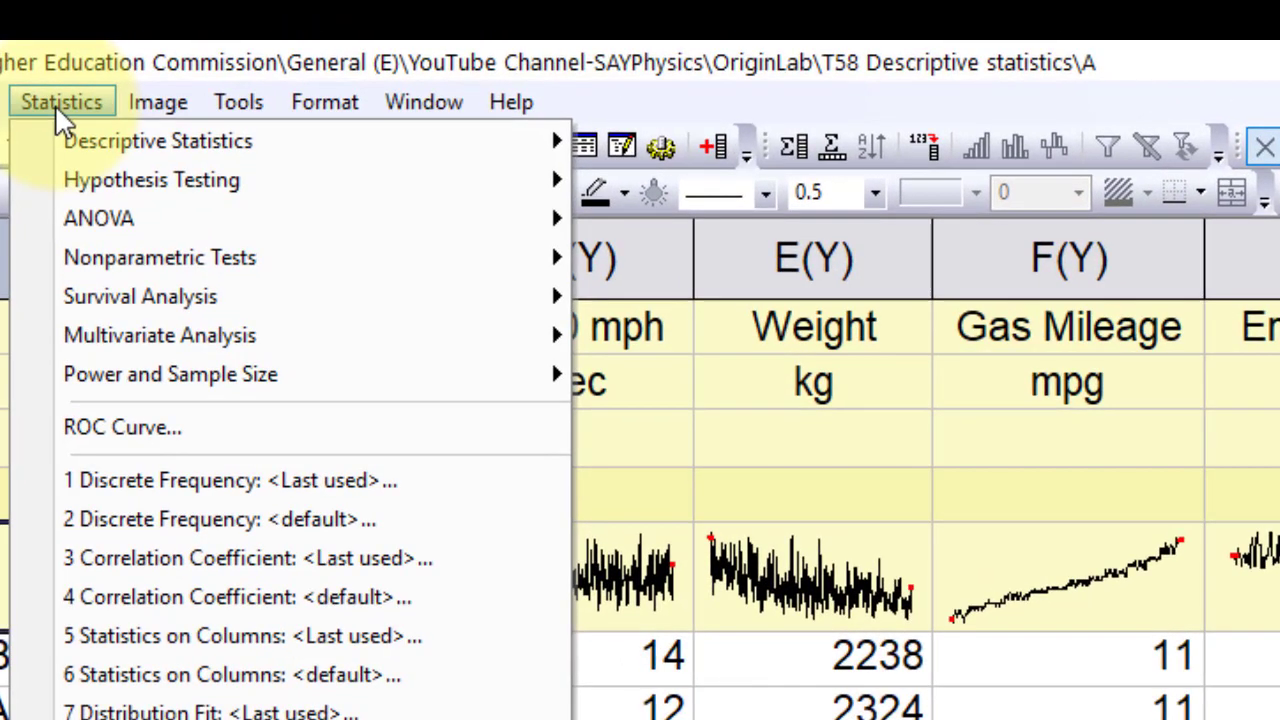
{"action": "mouse_move", "coordinate": [58, 136]}
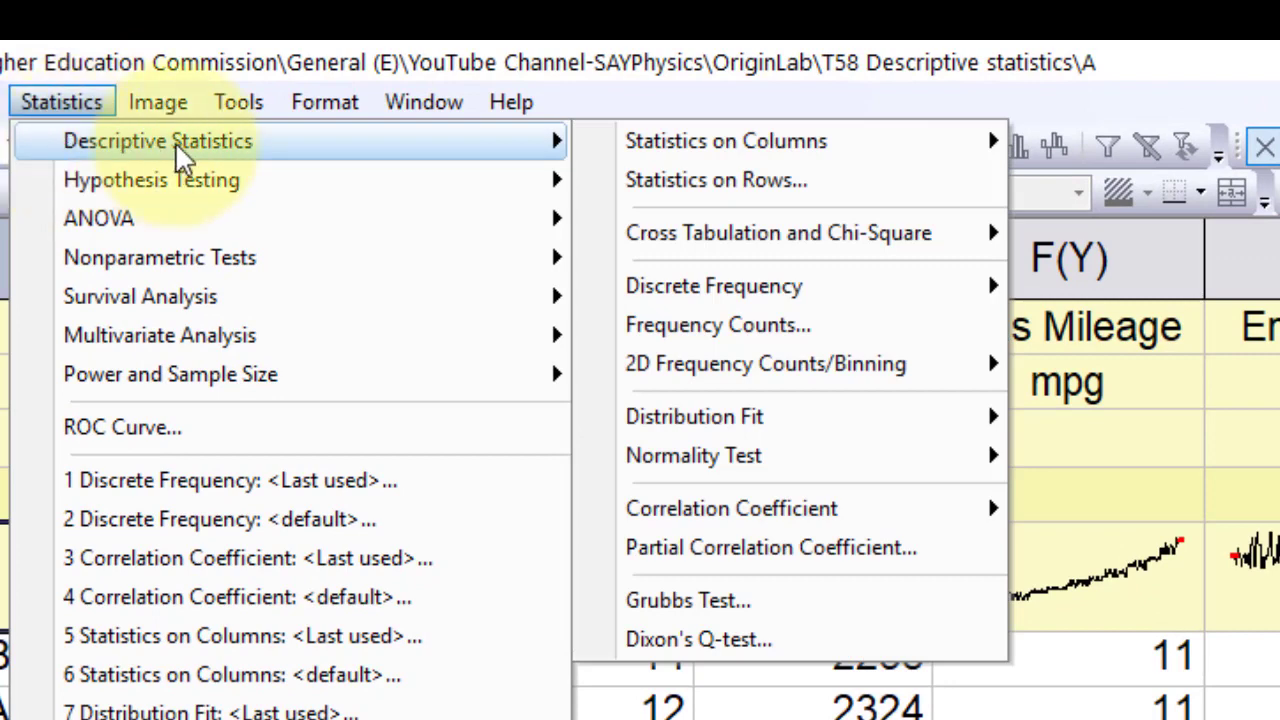
{"action": "mouse_move", "coordinate": [588, 150]}
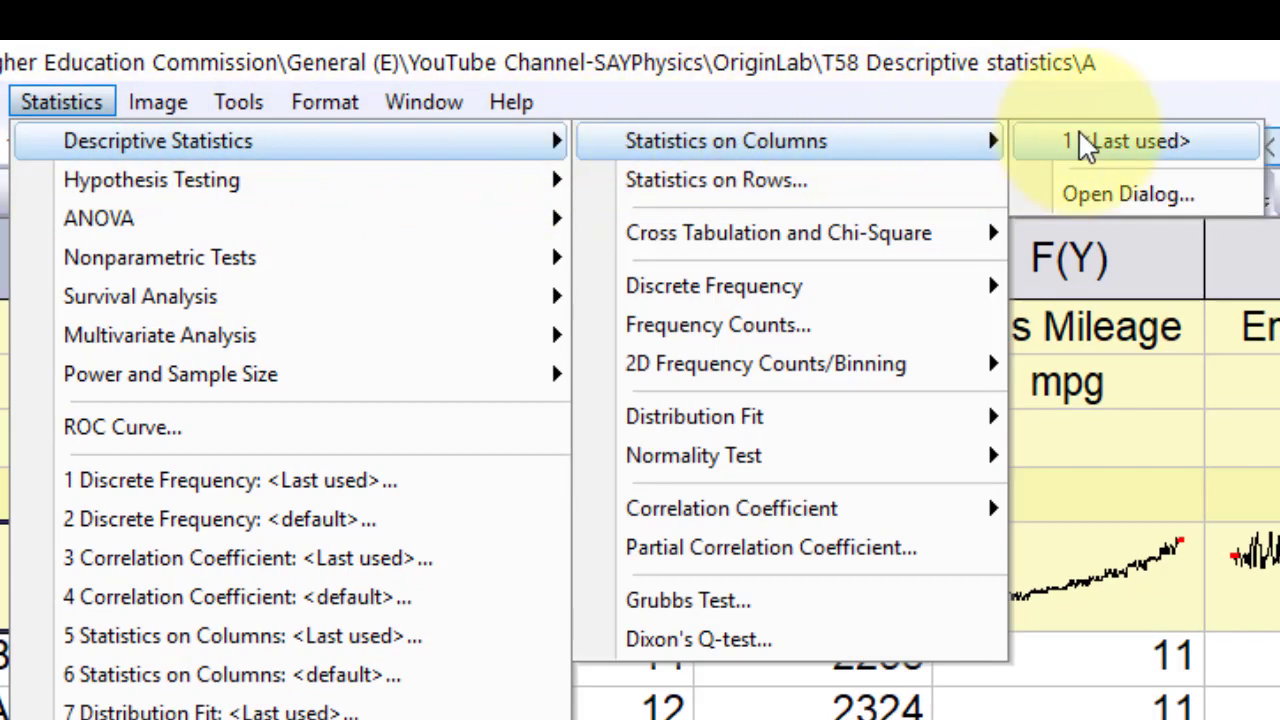
{"action": "left_click", "coordinate": [1100, 194]}
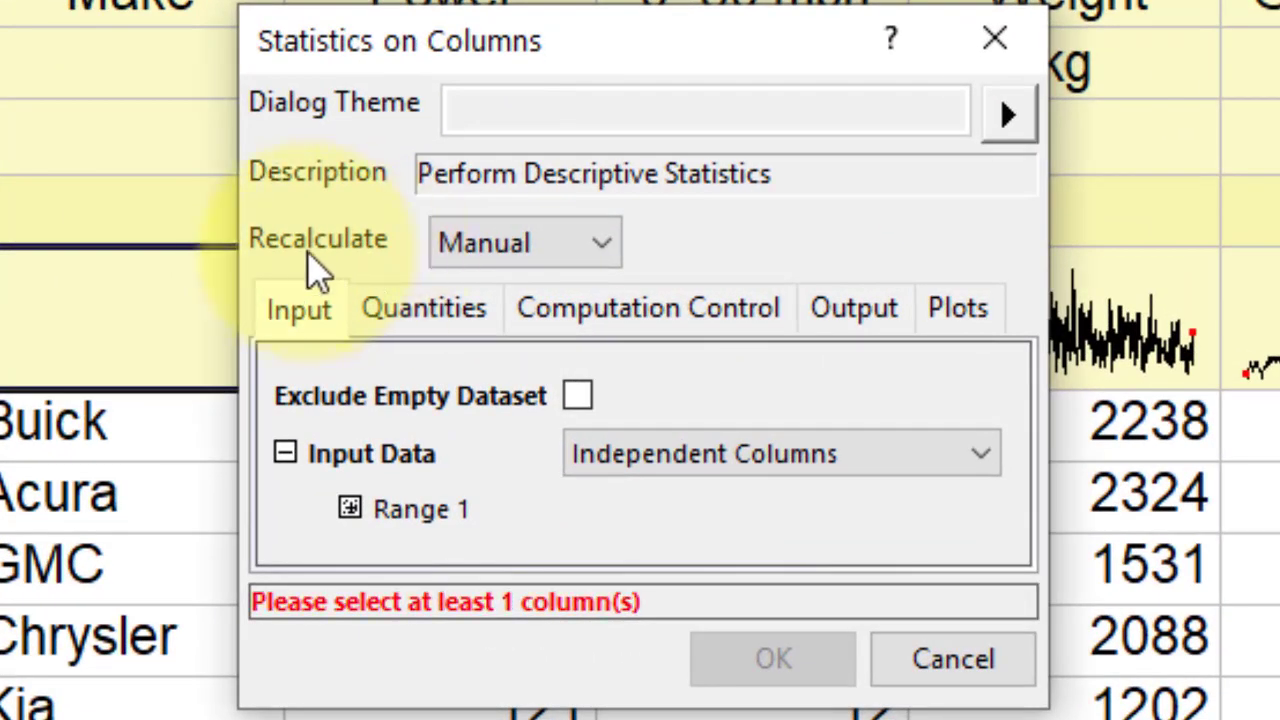
{"action": "left_click", "coordinate": [491, 252]}
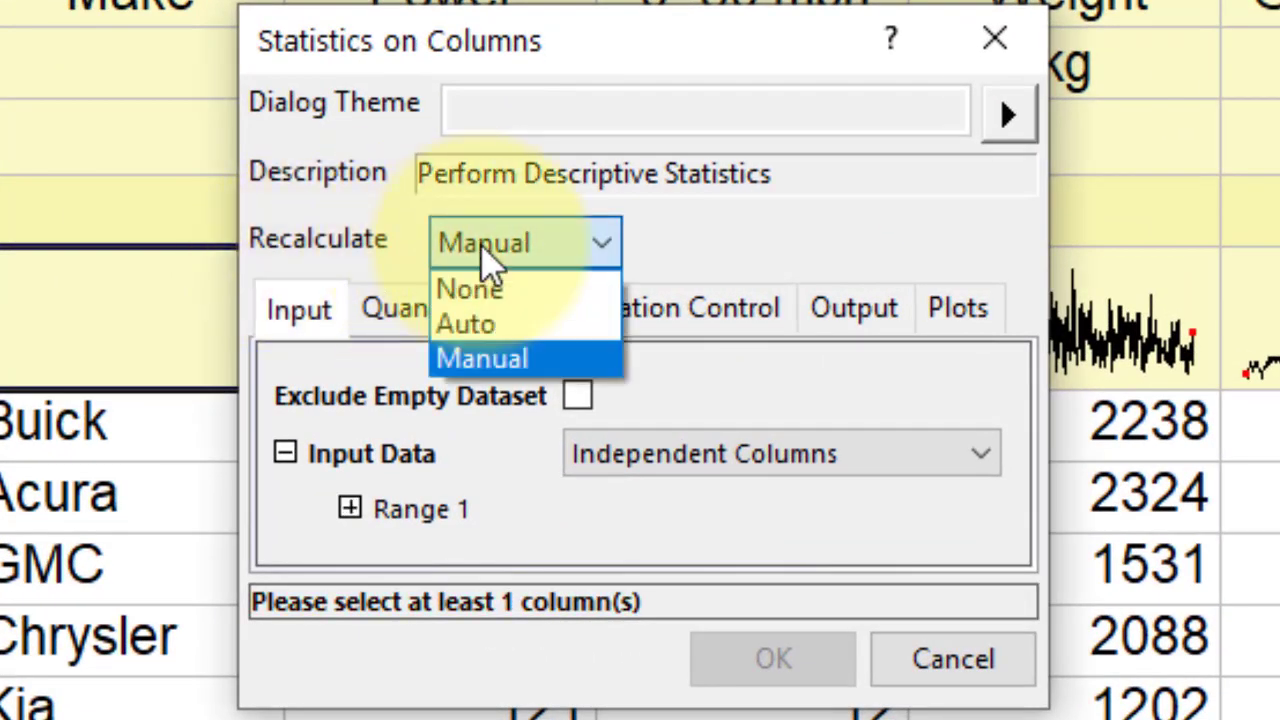
{"action": "left_click", "coordinate": [475, 323]}
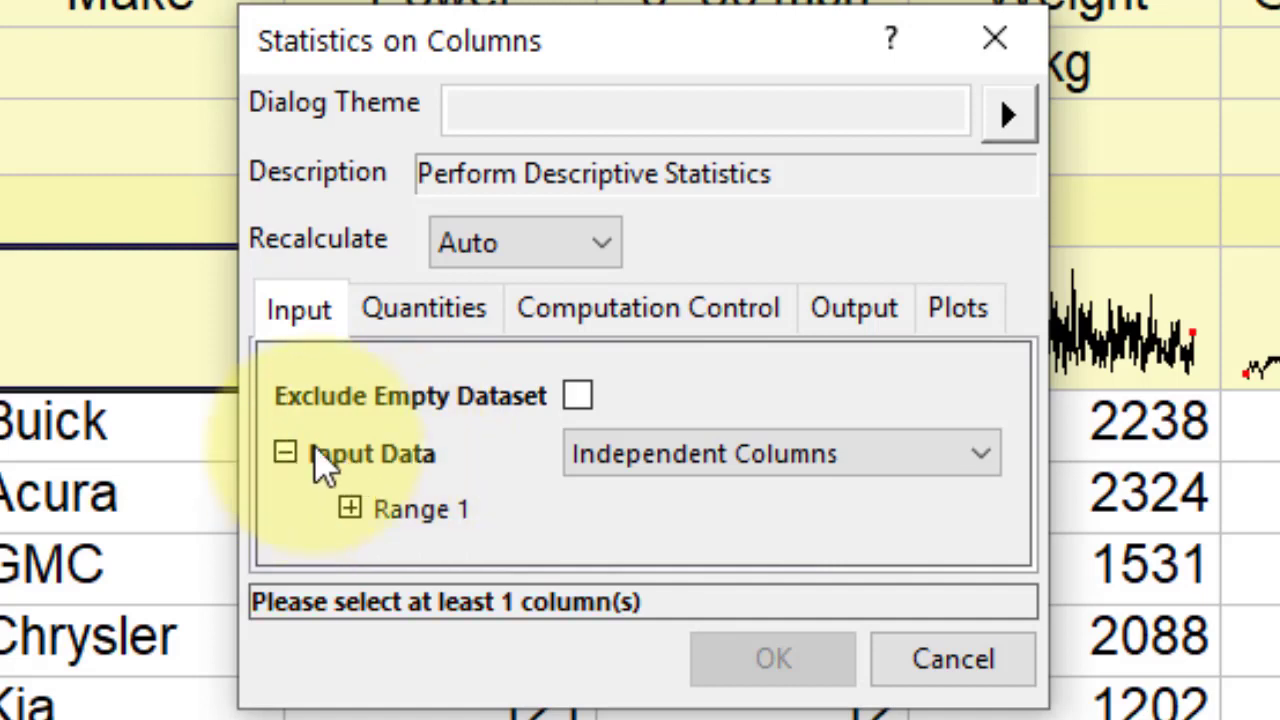
{"action": "left_click", "coordinate": [349, 509]}
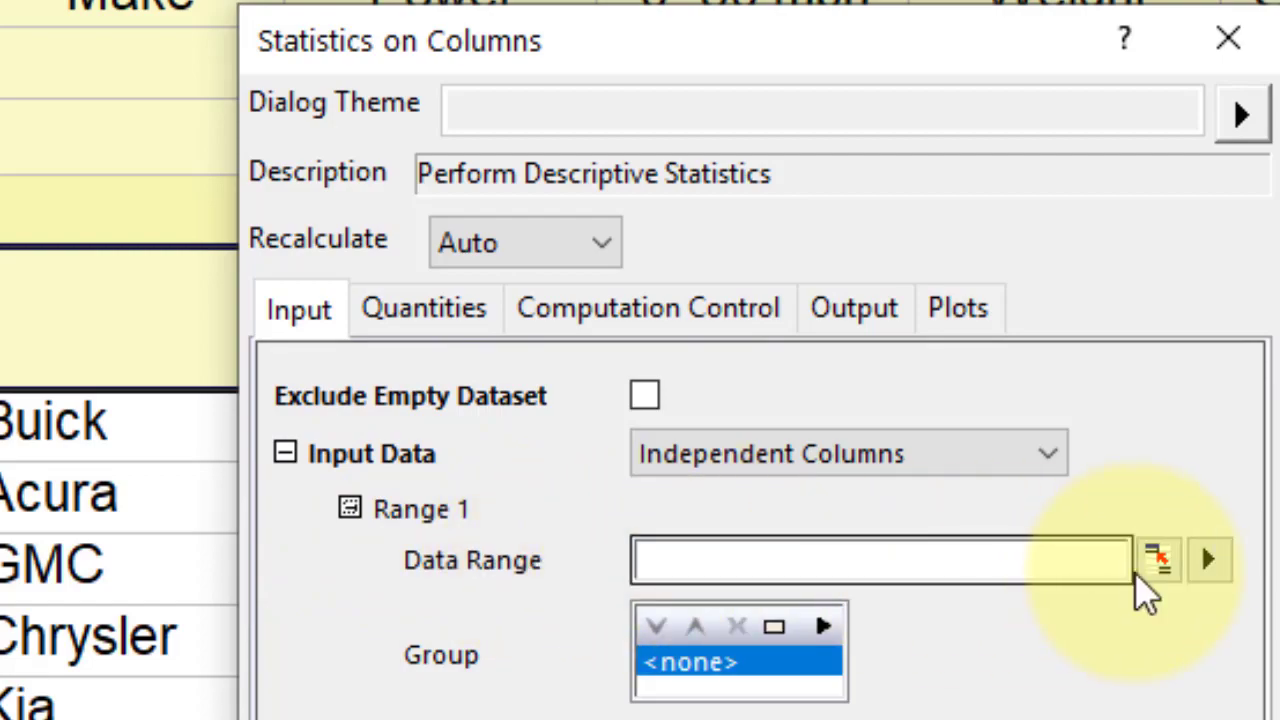
Set the input range to columns Power through Engine Displacement, grouped by Make
{"action": "left_click", "coordinate": [1158, 558]}
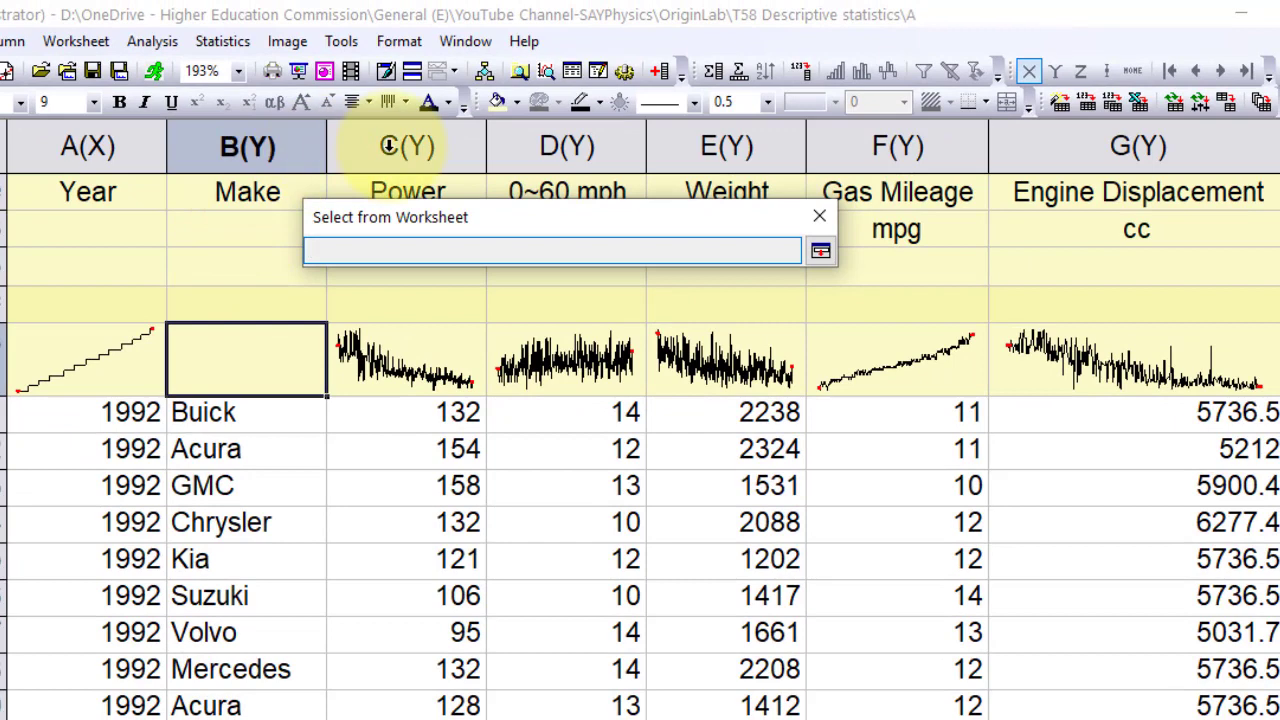
{"action": "left_click_drag", "start_coordinate": [389, 146], "coordinate": [1068, 140]}
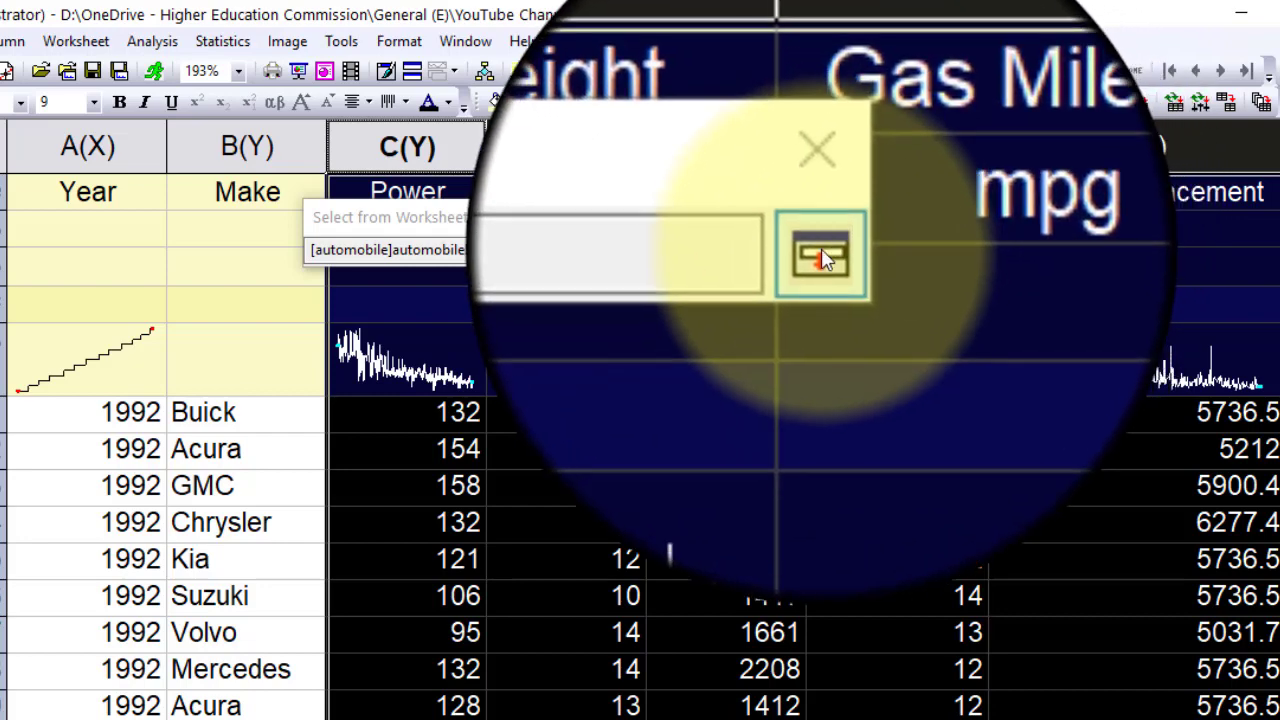
{"action": "left_click", "coordinate": [821, 249]}
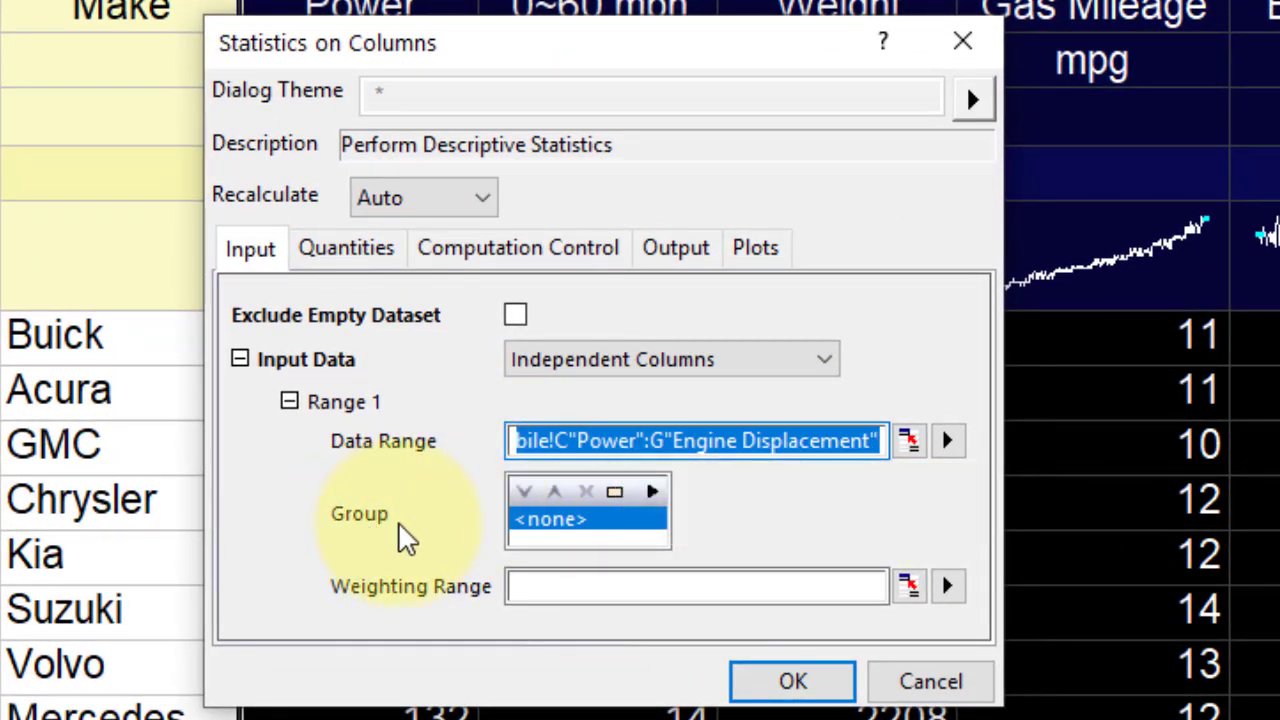
{"action": "left_click", "coordinate": [661, 492]}
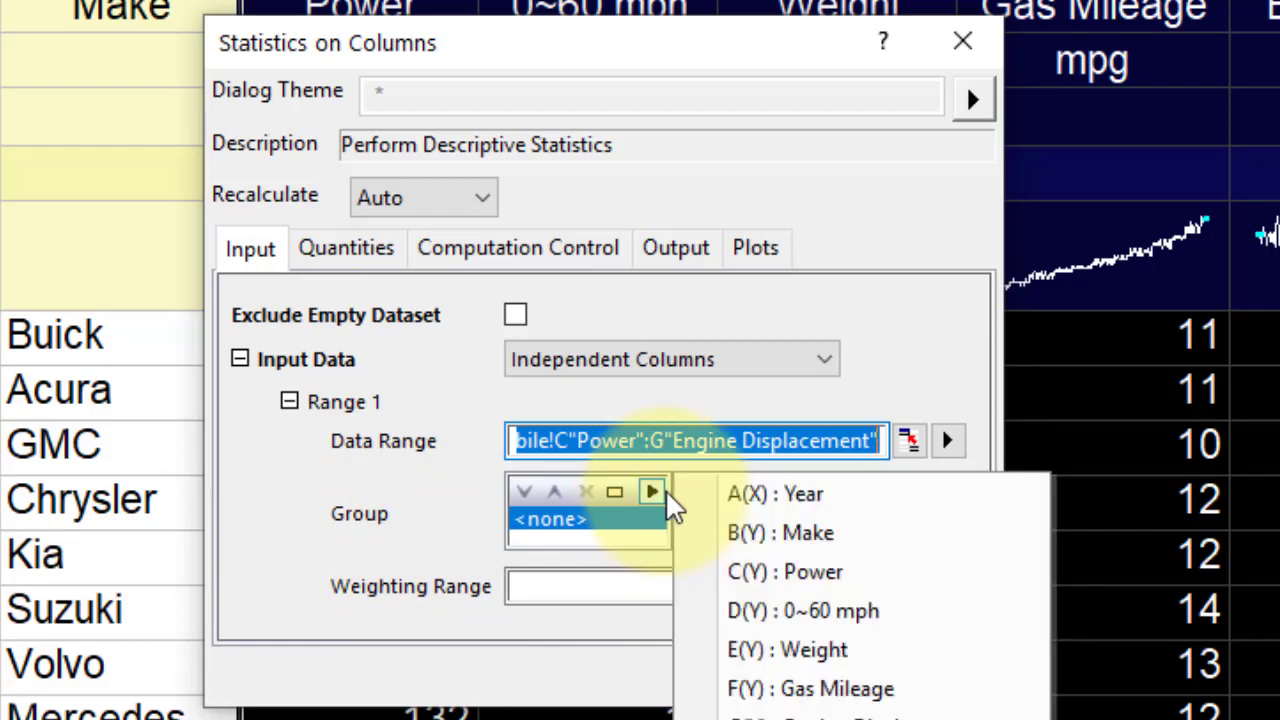
{"action": "left_click", "coordinate": [754, 528]}
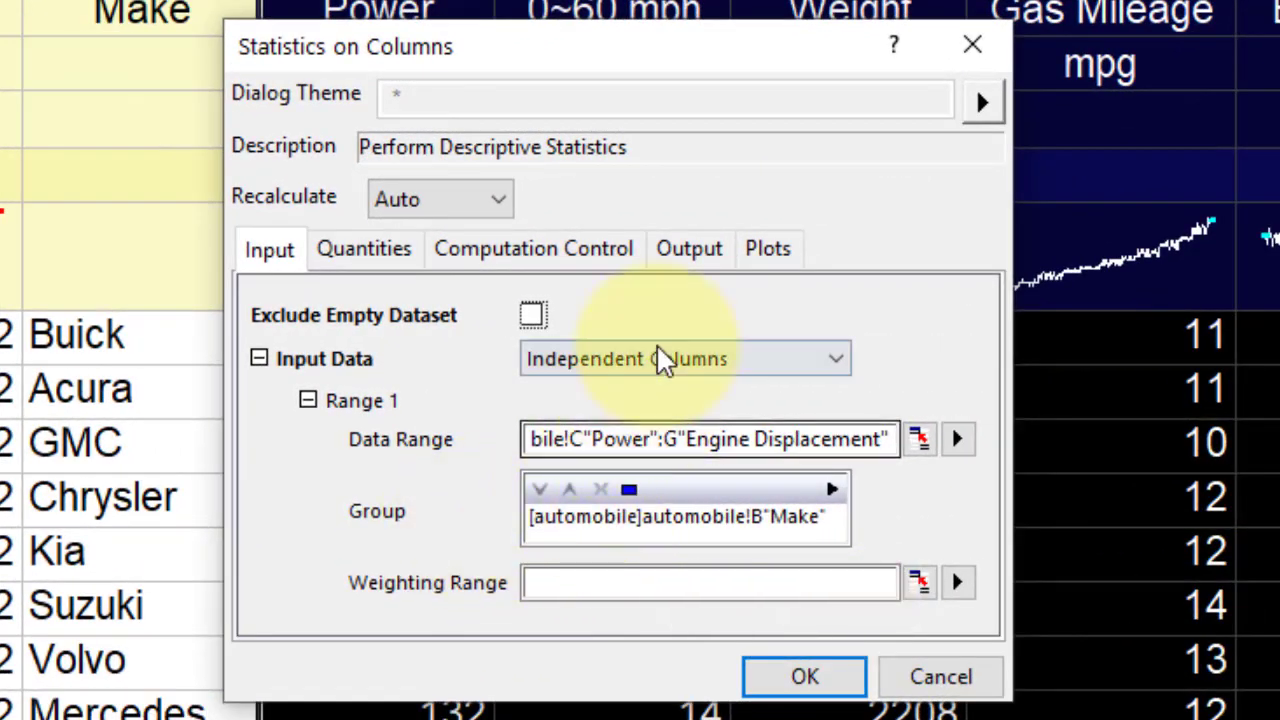
Enable Box Charts in the plot options and run the statistics
{"action": "left_click", "coordinate": [688, 252]}
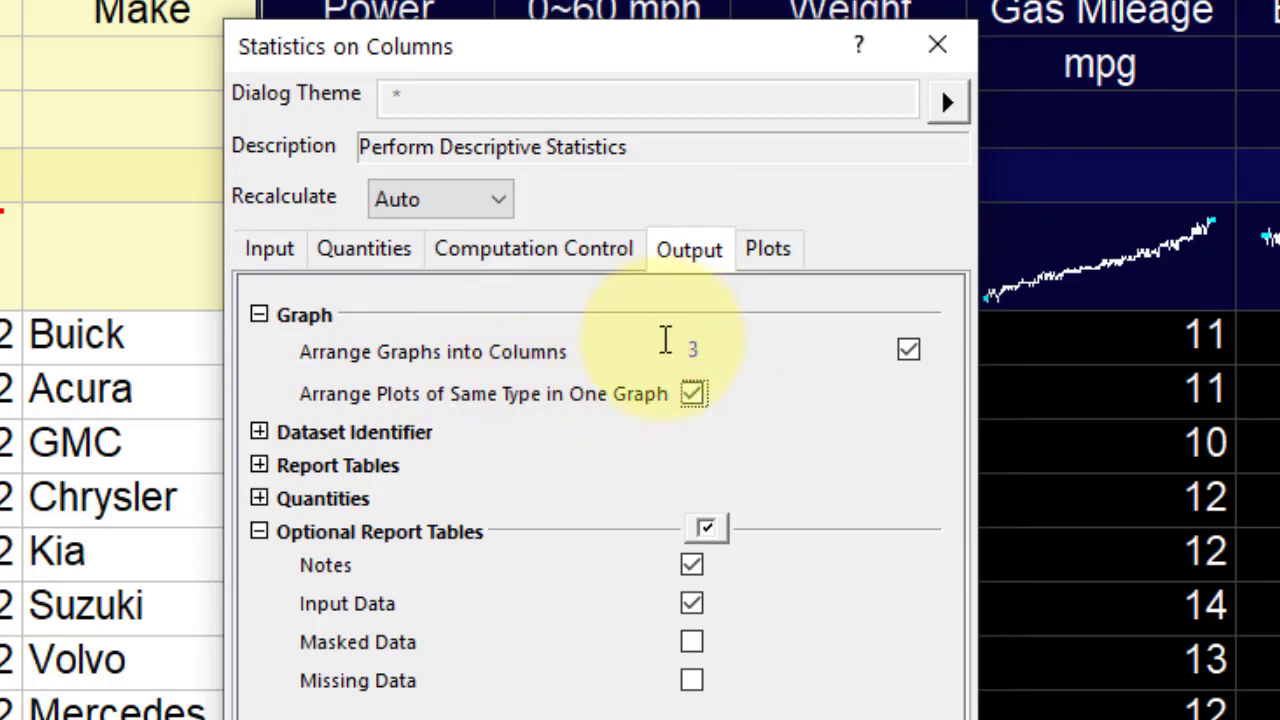
{"action": "left_click", "coordinate": [768, 250]}
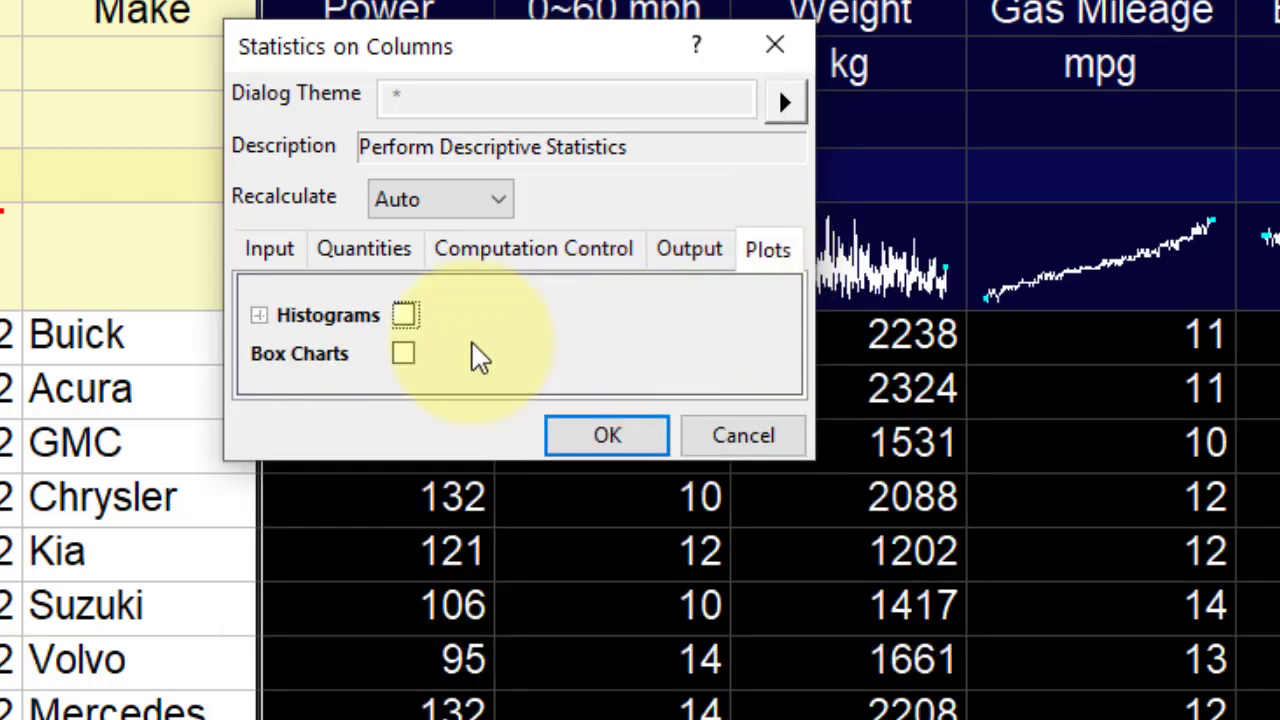
{"action": "left_click", "coordinate": [405, 356]}
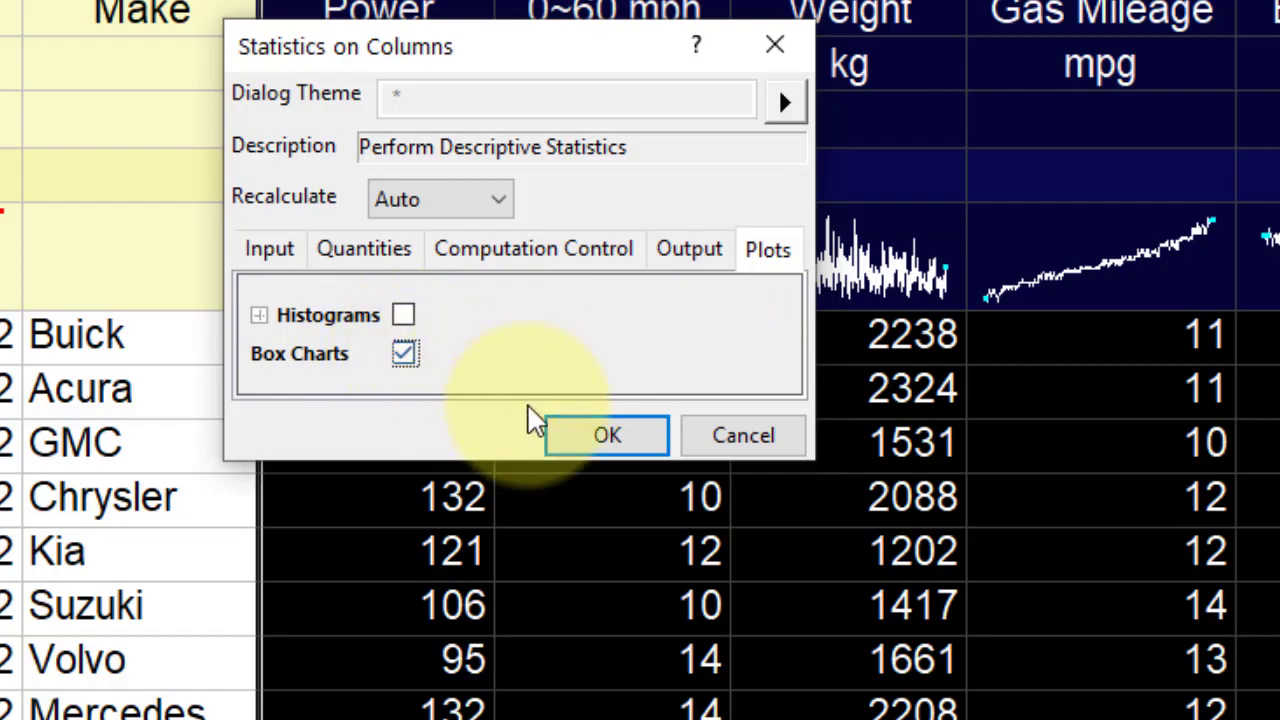
{"action": "left_click", "coordinate": [590, 447]}
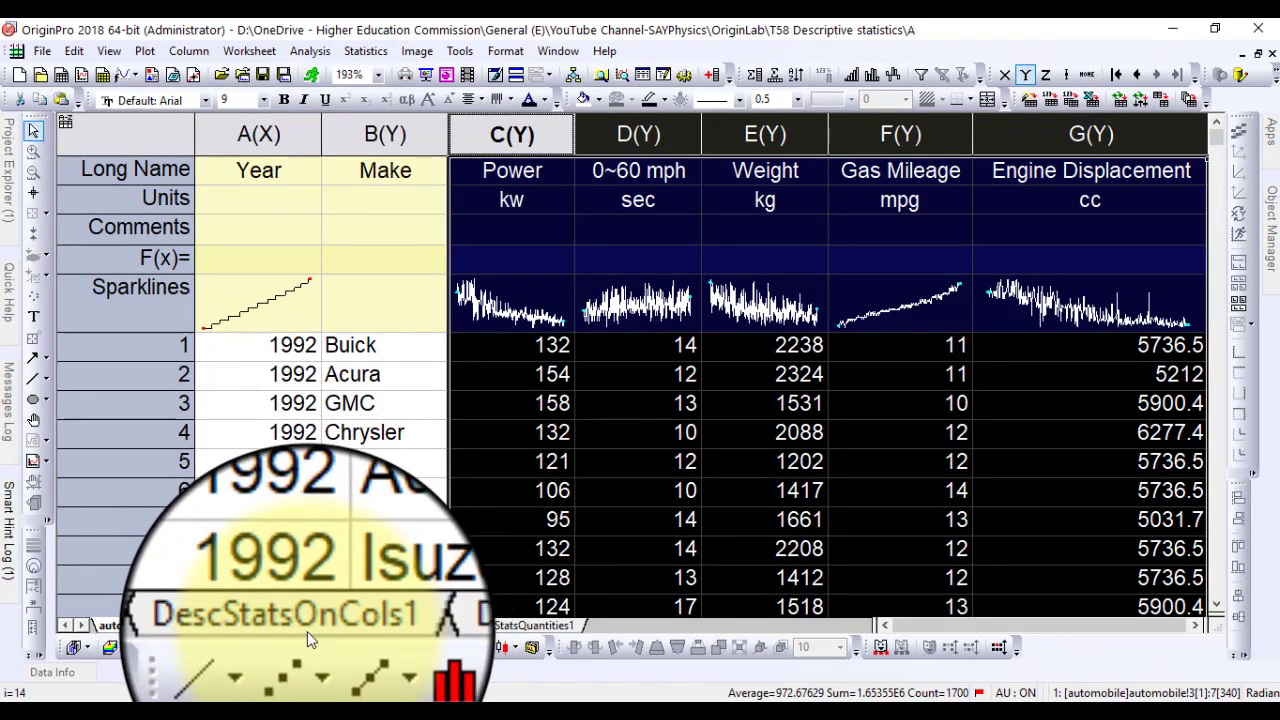
Browse the DescStatsOnCols1, DescStatsCurves1 and DescStatsQuantities1 sheets, ending on DescStatsOnCols1
{"action": "left_click", "coordinate": [307, 630]}
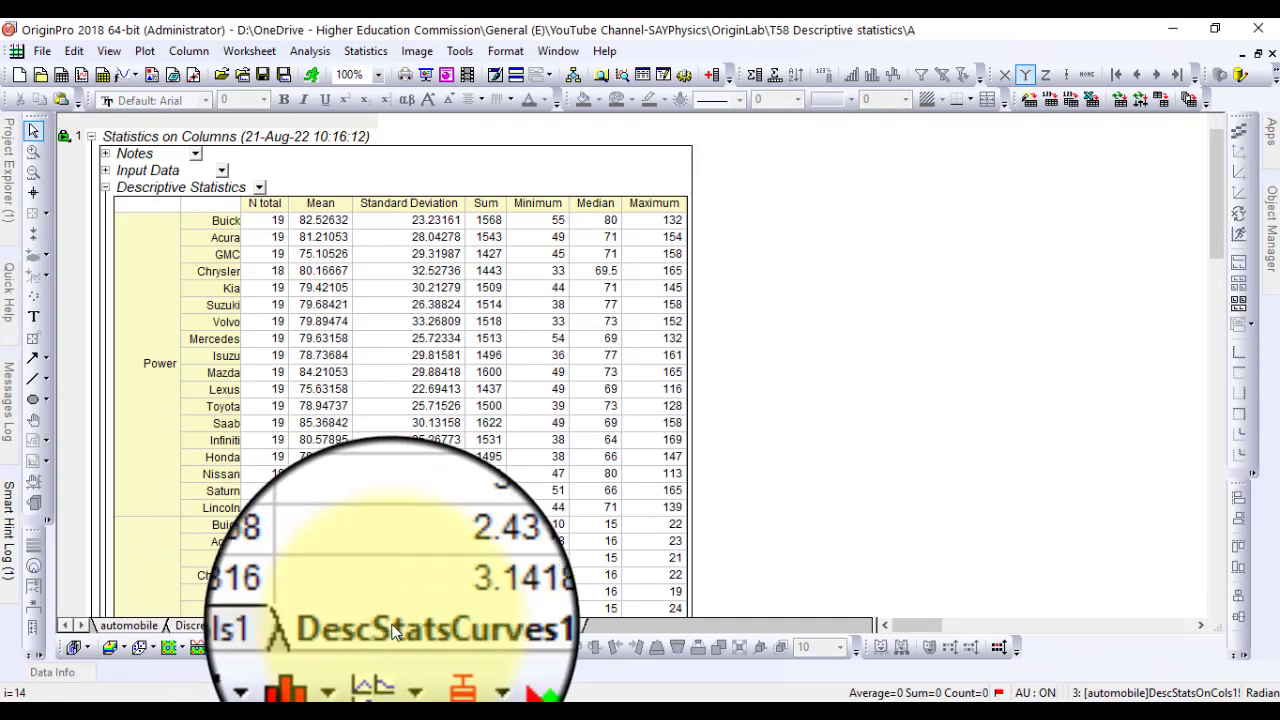
{"action": "left_click", "coordinate": [393, 630]}
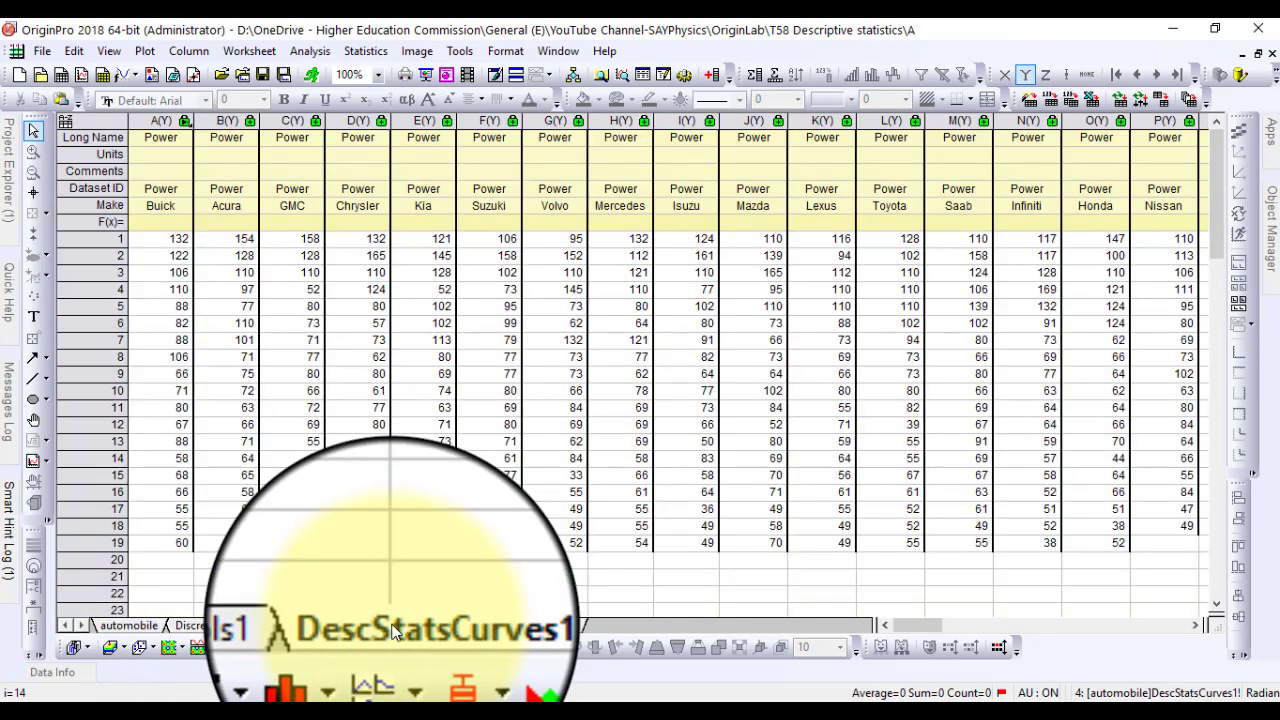
{"action": "left_click", "coordinate": [503, 630]}
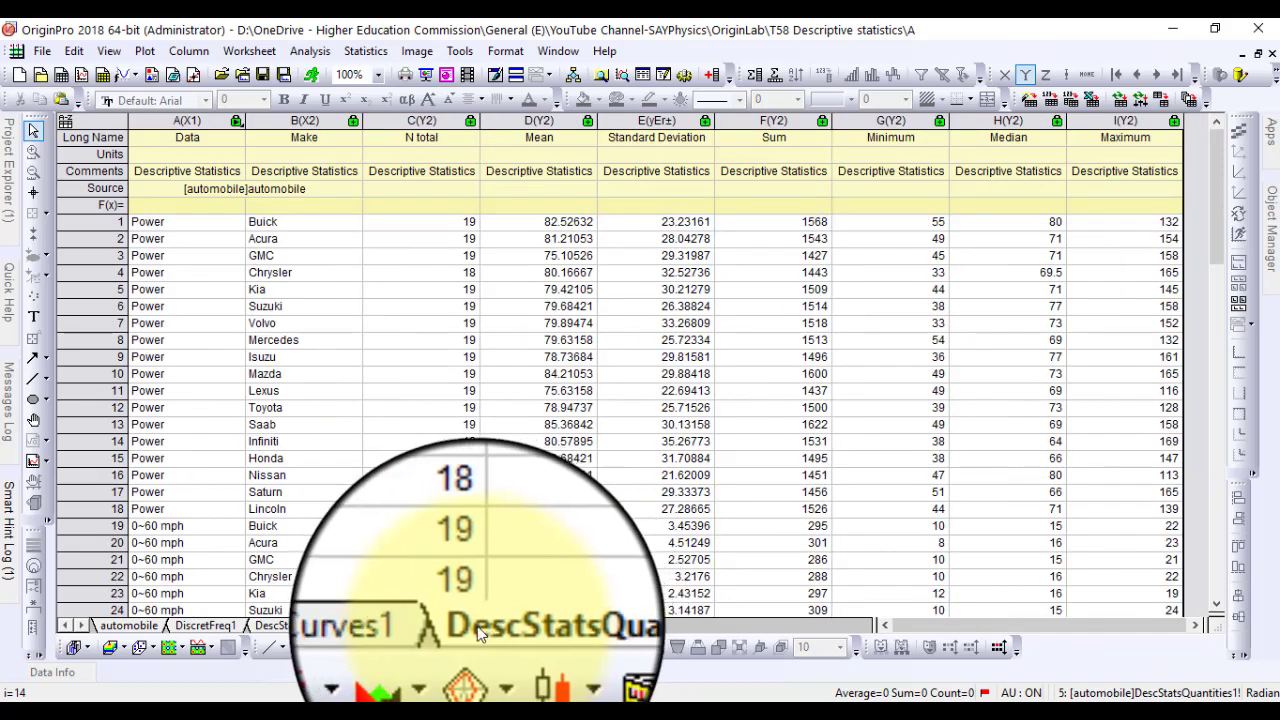
{"action": "left_click", "coordinate": [300, 626]}
{"action": "scroll", "coordinate": [703, 519], "scroll_direction": "up", "scroll_amount": 5}
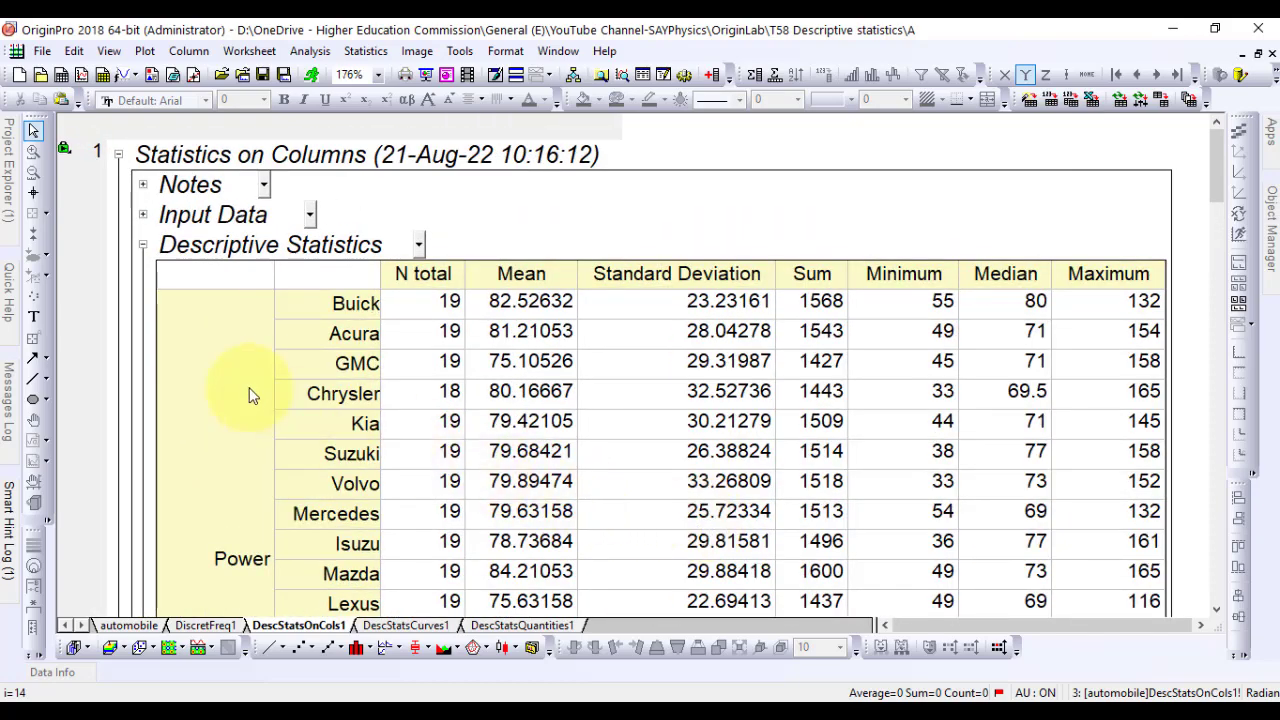
Expand the report's Notes and Input Data sections, then scroll down to the Box Charts
{"action": "left_click", "coordinate": [143, 186]}
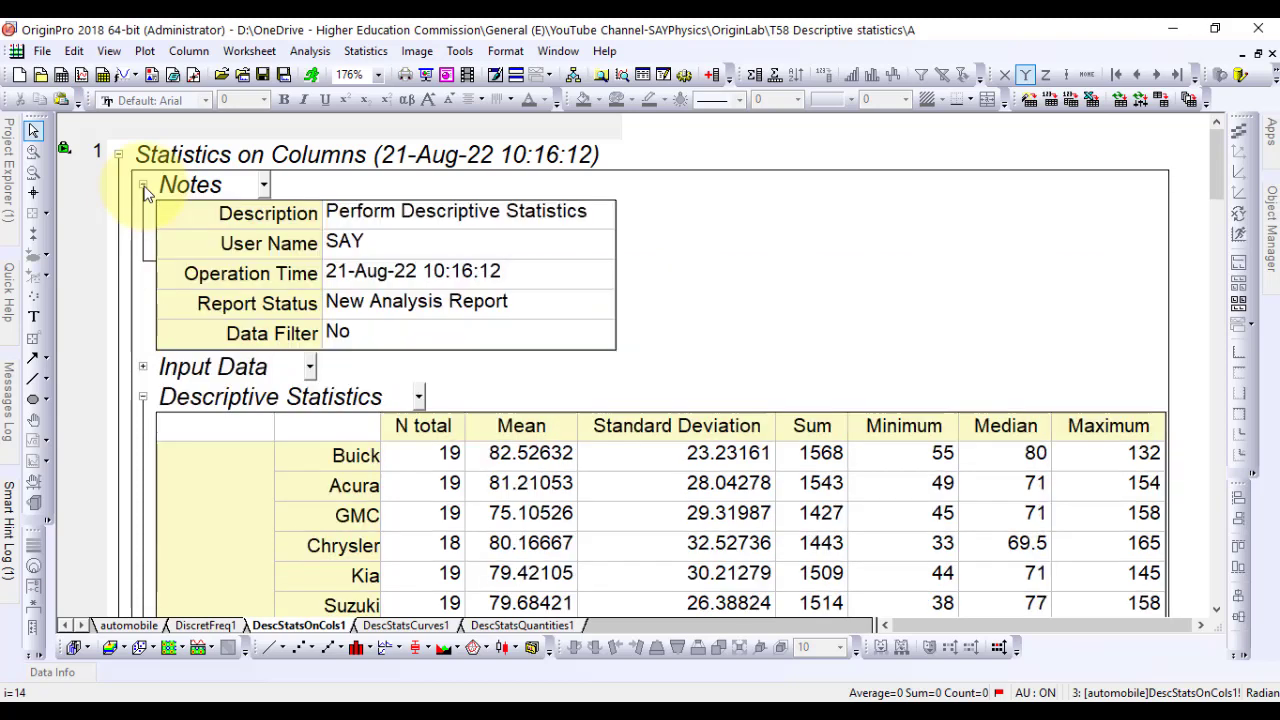
{"action": "left_click", "coordinate": [144, 368]}
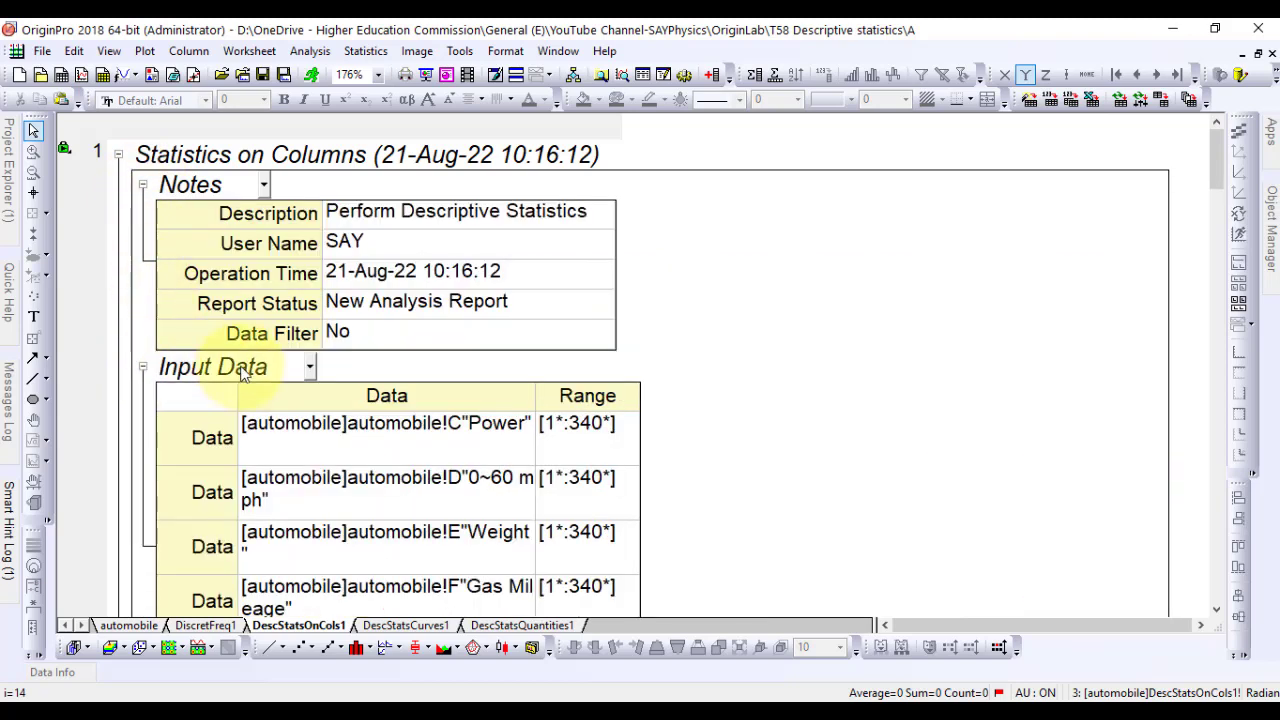
{"action": "scroll", "coordinate": [241, 372], "scroll_direction": "down", "scroll_amount": 6}
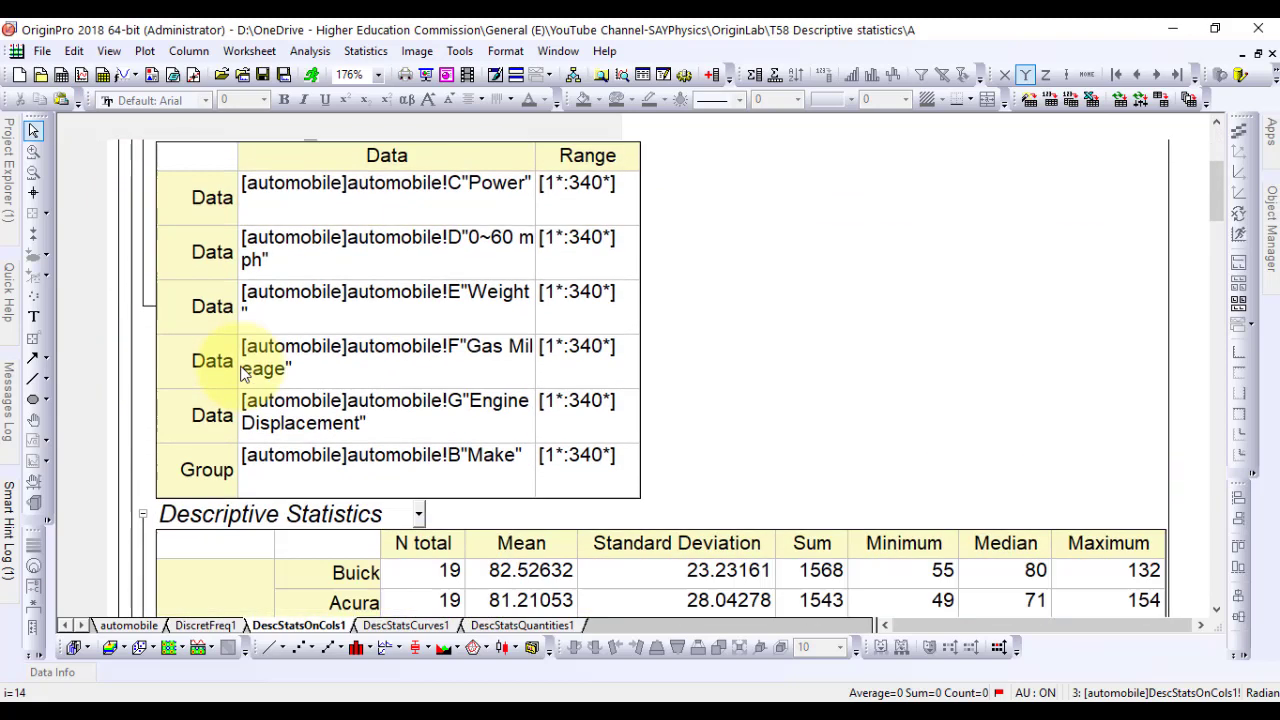
{"action": "scroll", "coordinate": [241, 372], "scroll_direction": "down", "scroll_amount": 3}
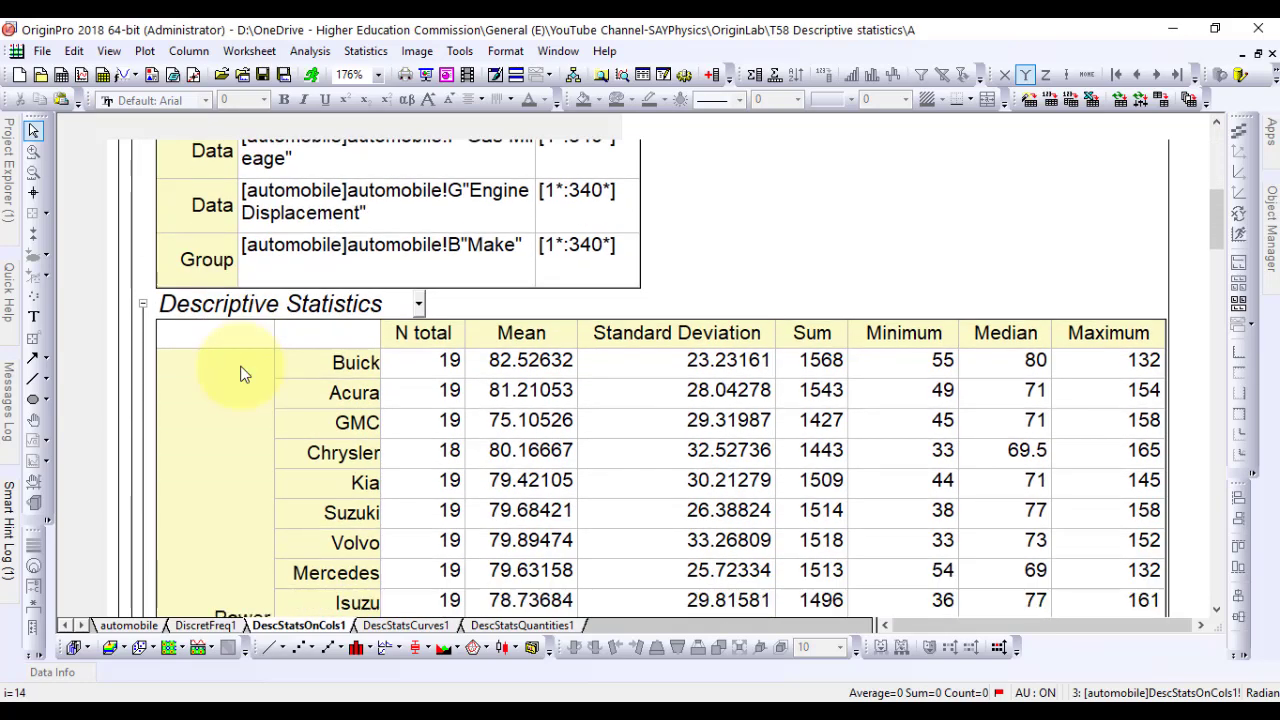
{"action": "scroll", "coordinate": [241, 372], "scroll_direction": "down", "scroll_amount": 1}
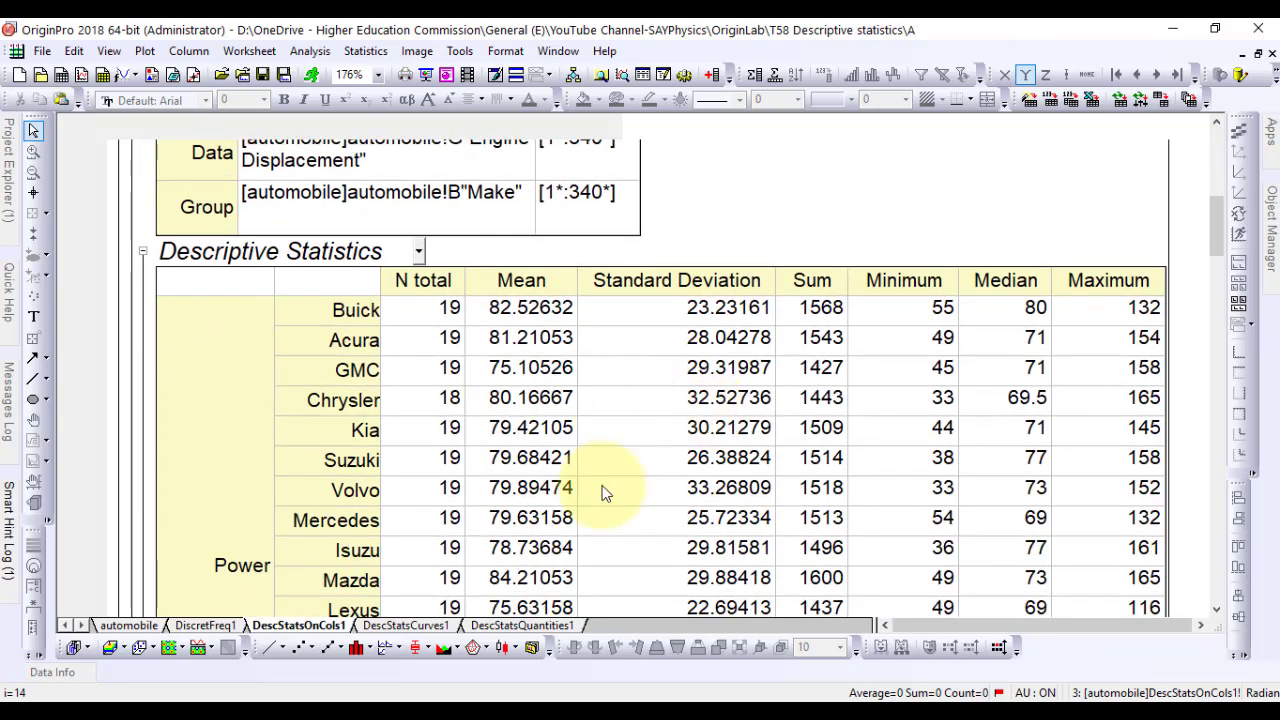
{"action": "scroll", "coordinate": [597, 503], "scroll_direction": "down", "scroll_amount": 4}
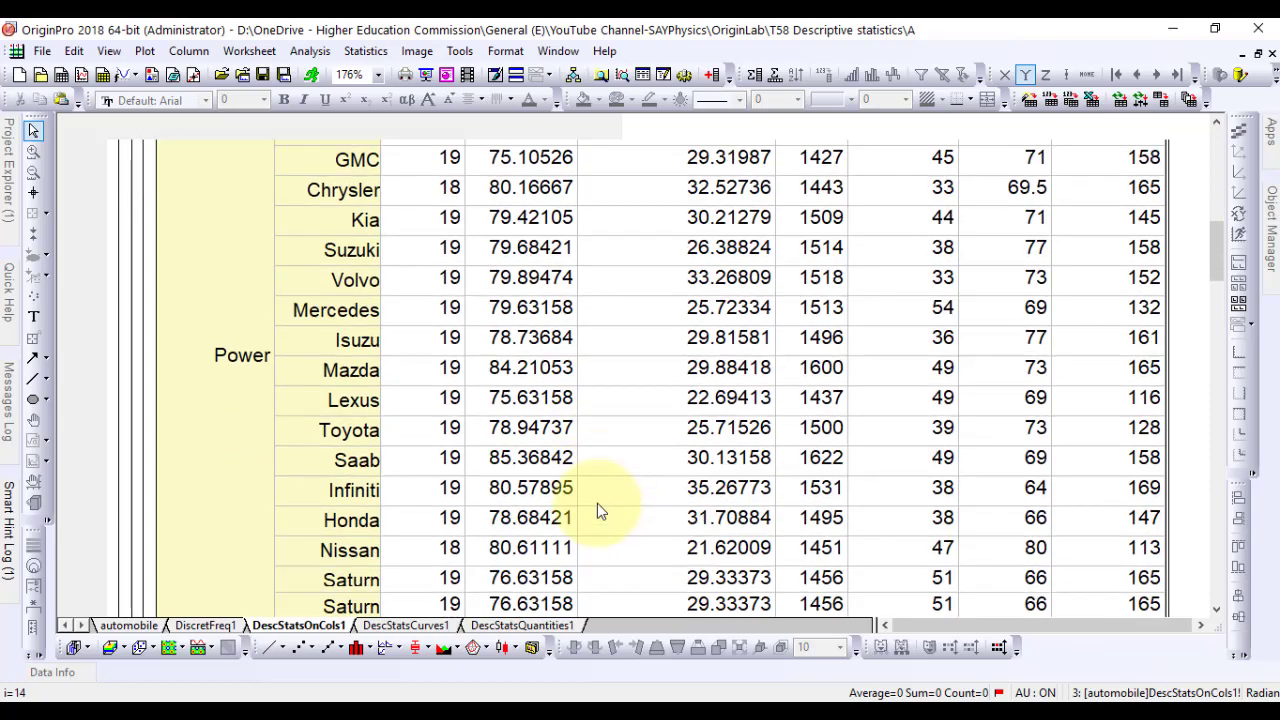
{"action": "scroll", "coordinate": [597, 503], "scroll_direction": "down", "scroll_amount": 9}
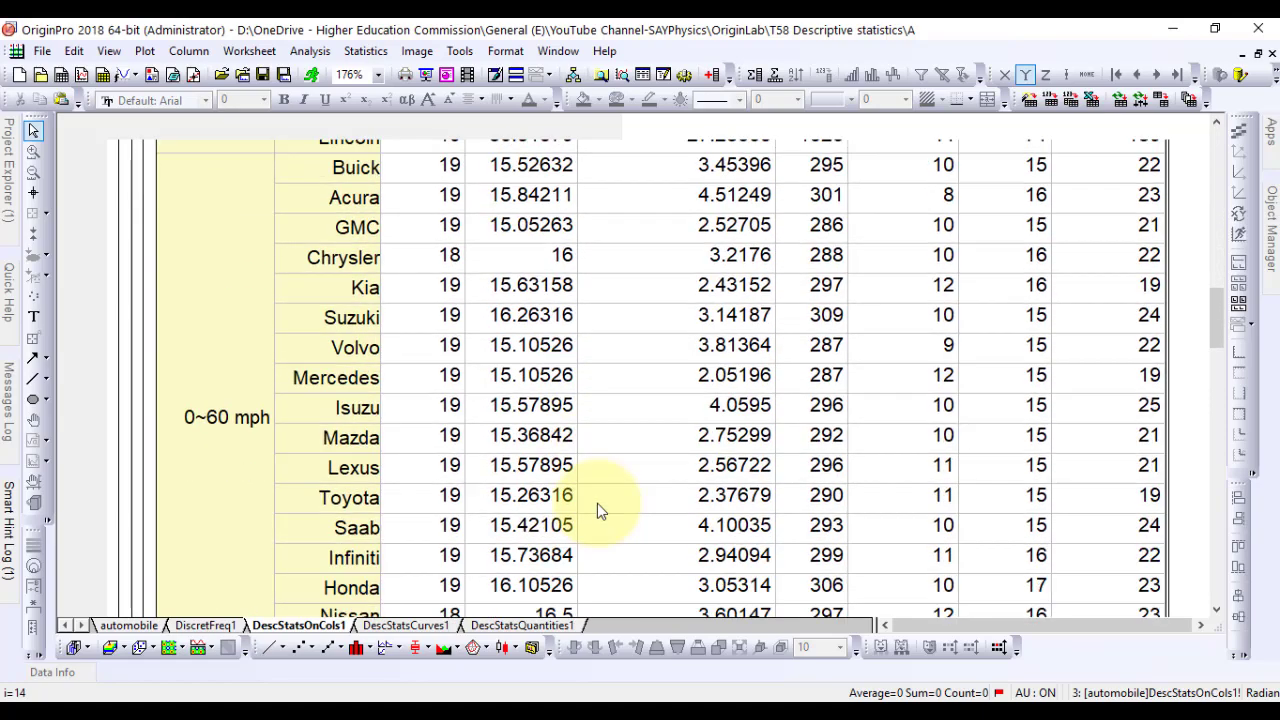
{"action": "scroll", "coordinate": [597, 503], "scroll_direction": "down", "scroll_amount": 8}
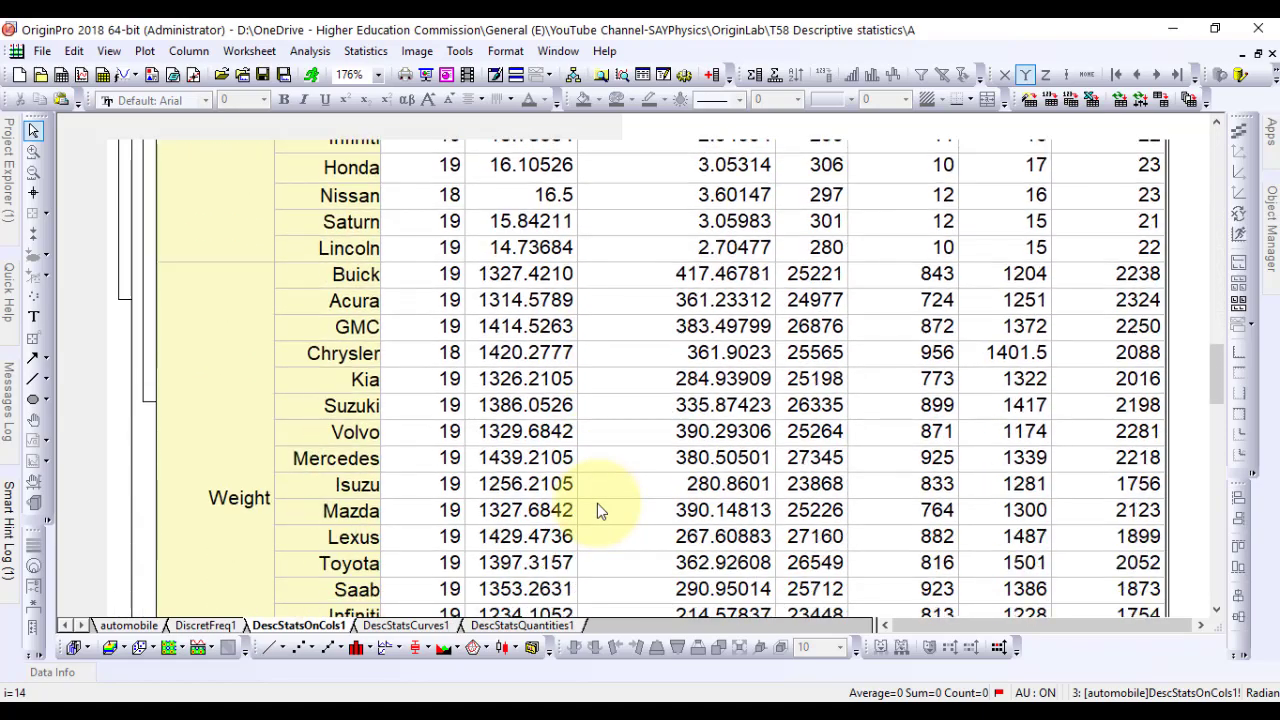
{"action": "scroll", "coordinate": [597, 510], "scroll_direction": "down", "scroll_amount": 9}
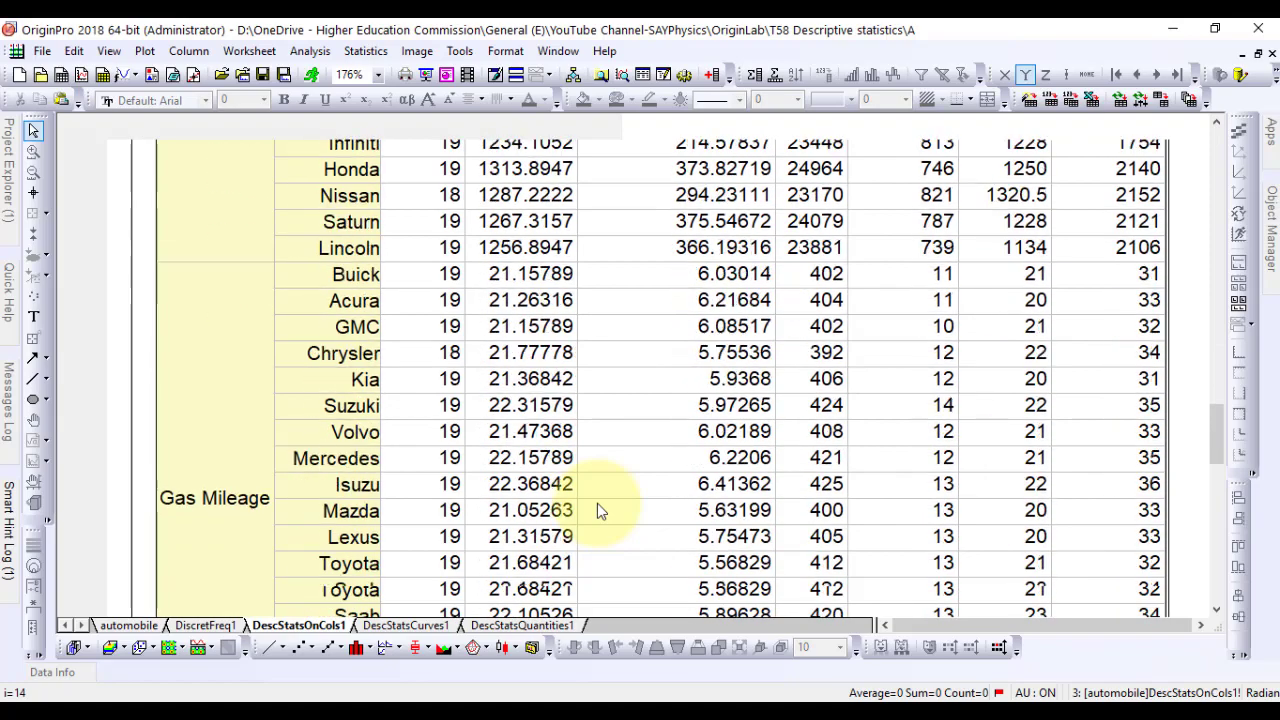
{"action": "scroll", "coordinate": [597, 510], "scroll_direction": "down", "scroll_amount": 8}
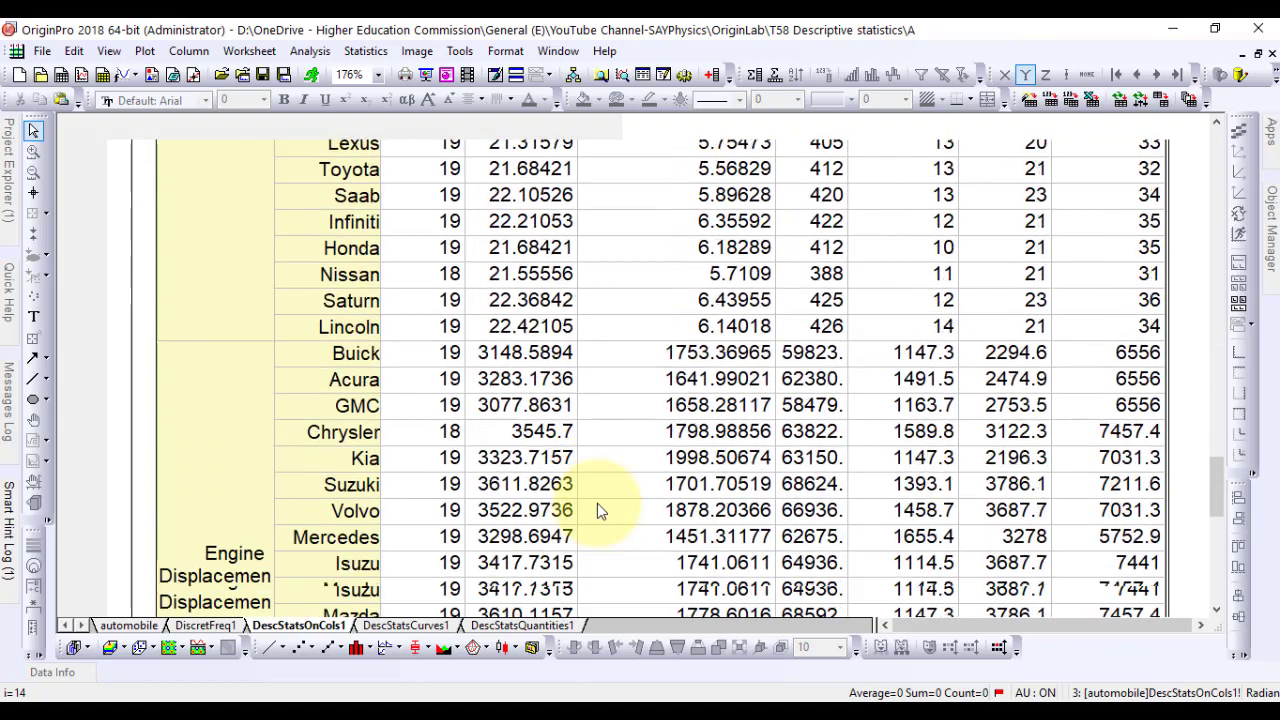
{"action": "scroll", "coordinate": [597, 510], "scroll_direction": "down", "scroll_amount": 8}
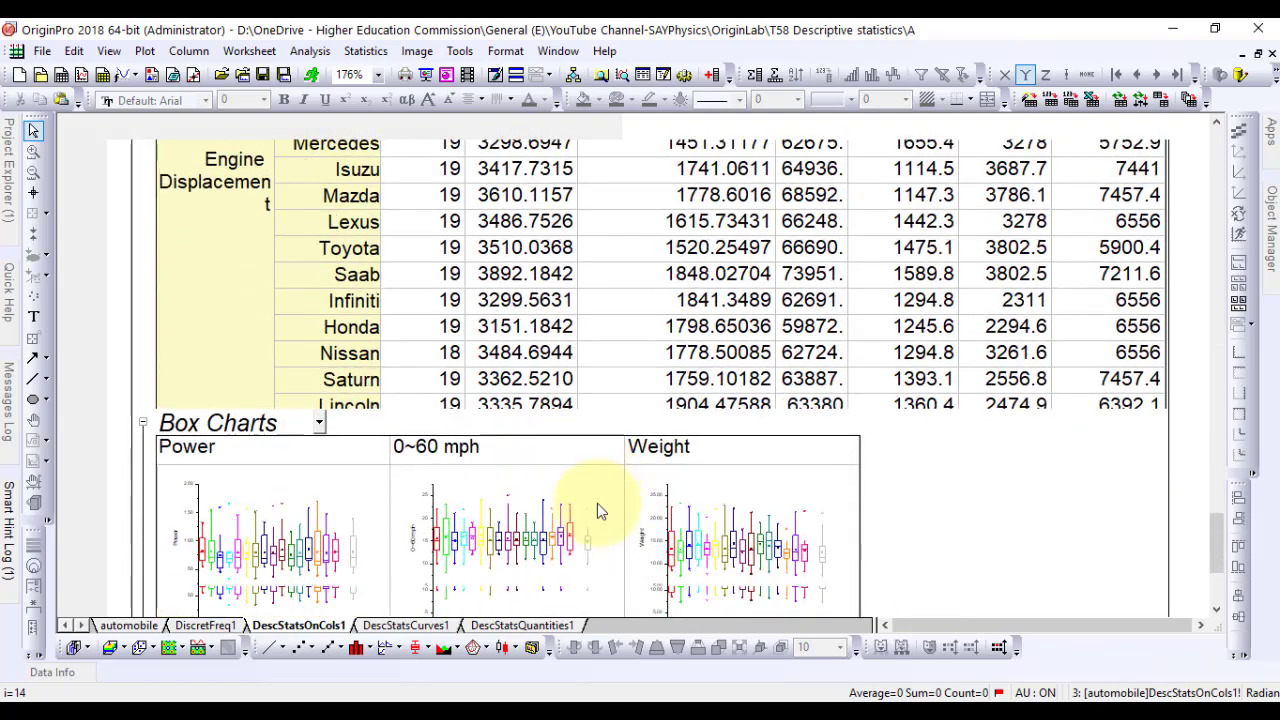
{"action": "scroll", "coordinate": [597, 503], "scroll_direction": "down", "scroll_amount": 2}
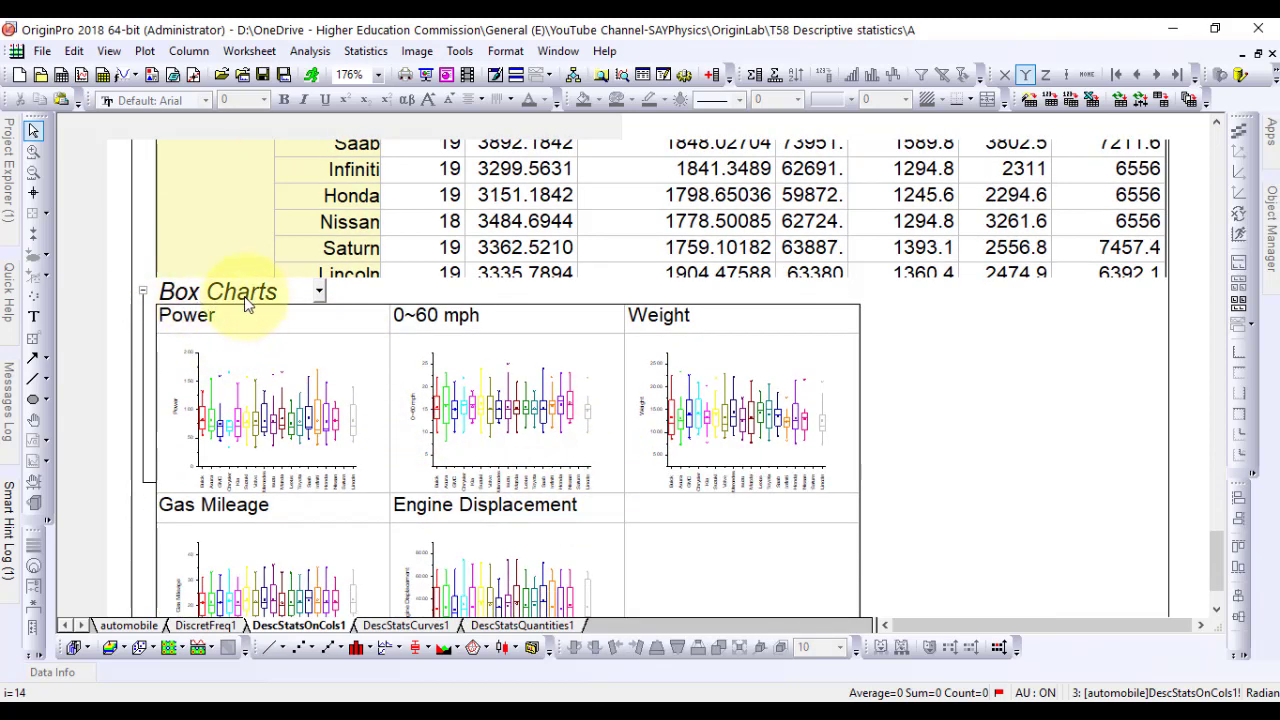
{"action": "mouse_move", "coordinate": [263, 420]}
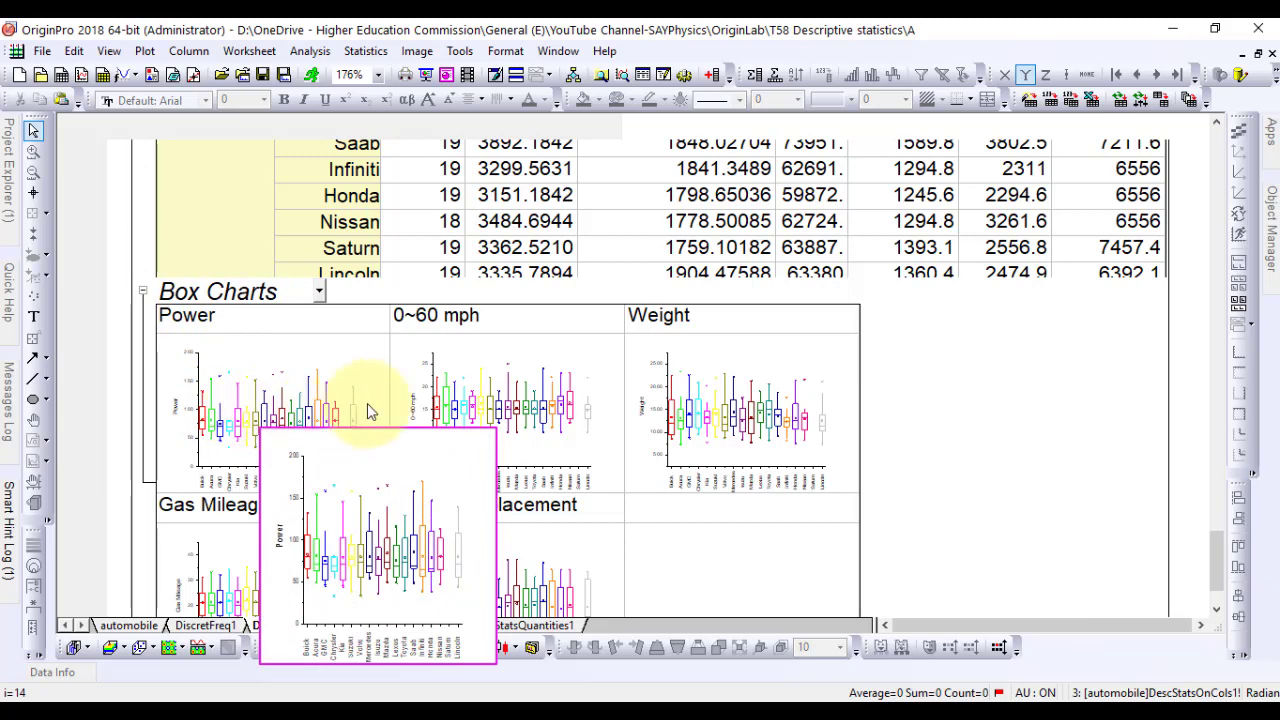
{"action": "mouse_move", "coordinate": [520, 388]}
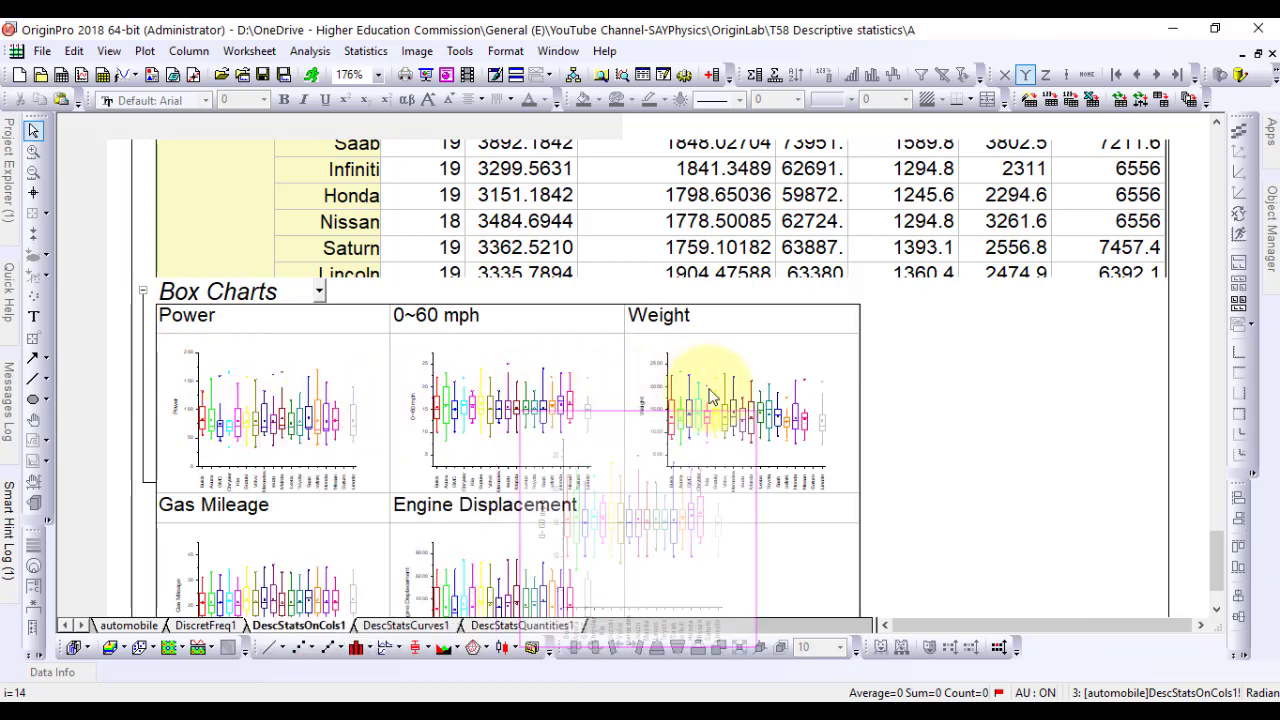
{"action": "mouse_move", "coordinate": [245, 557]}
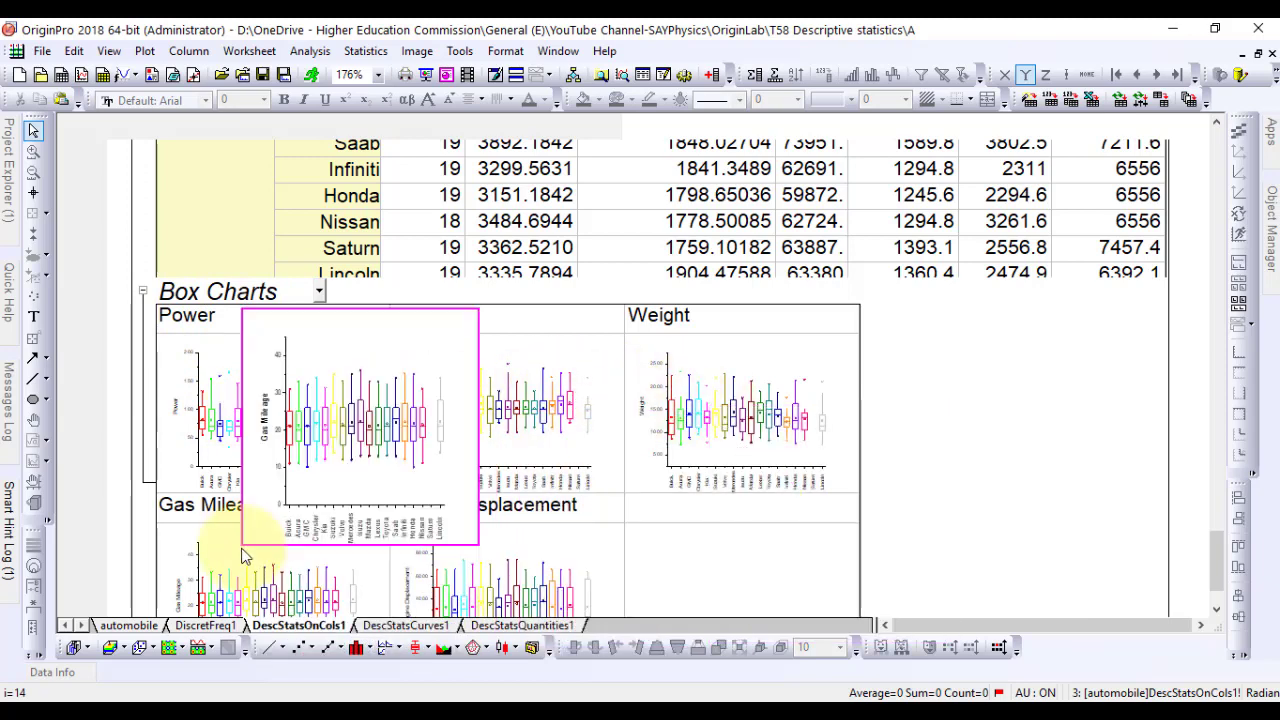
{"action": "scroll", "coordinate": [245, 557], "scroll_direction": "down", "scroll_amount": 1}
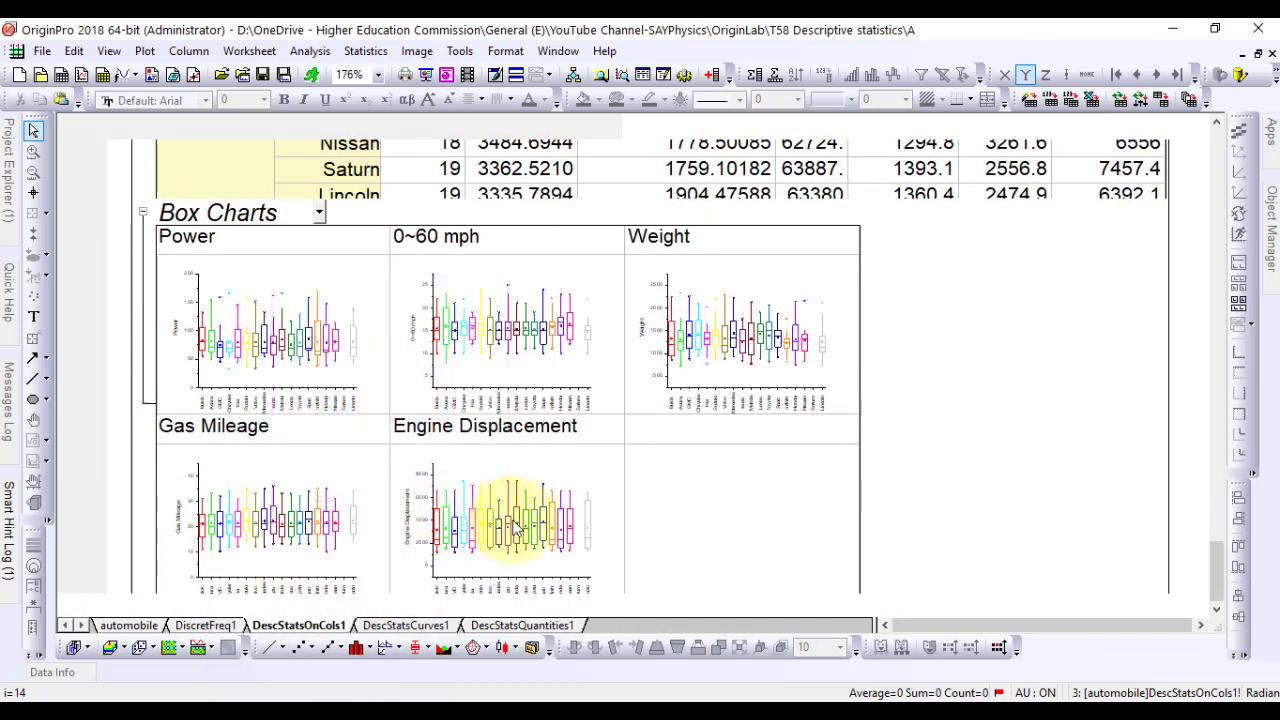
{"action": "double_click", "coordinate": [268, 328]}
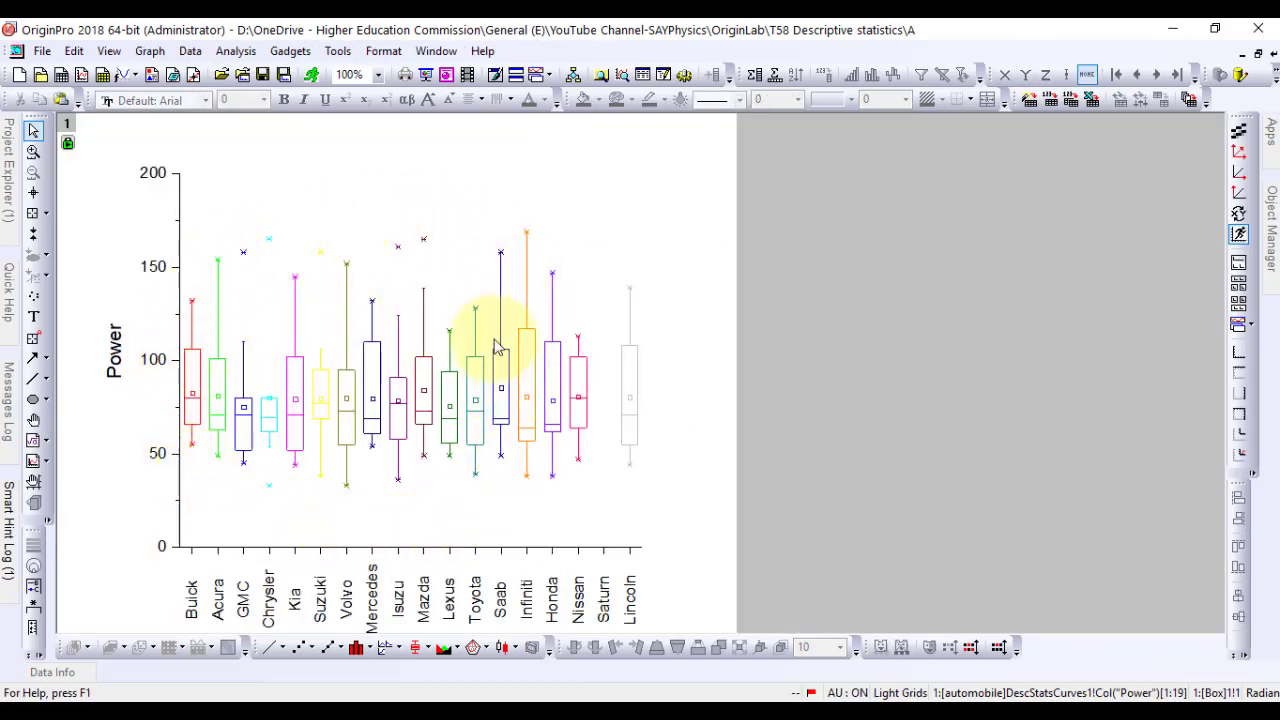
{"action": "left_click", "coordinate": [1257, 57]}
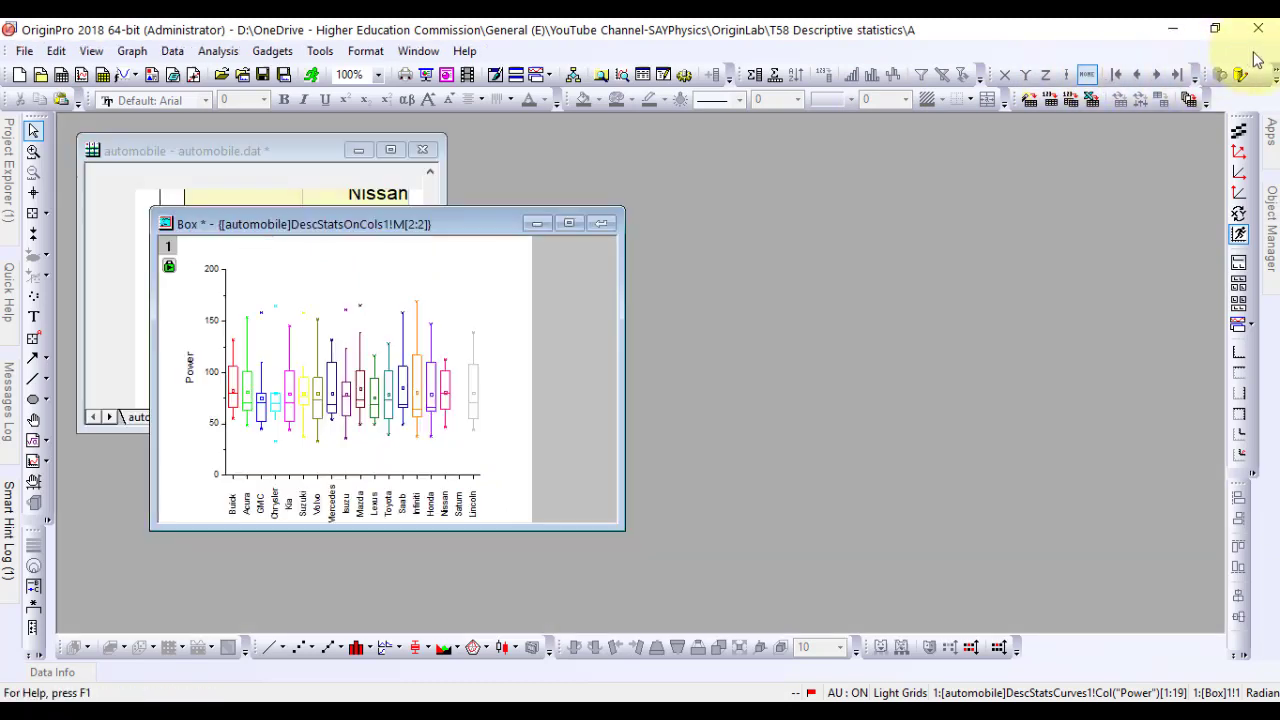
{"action": "left_click", "coordinate": [600, 223]}
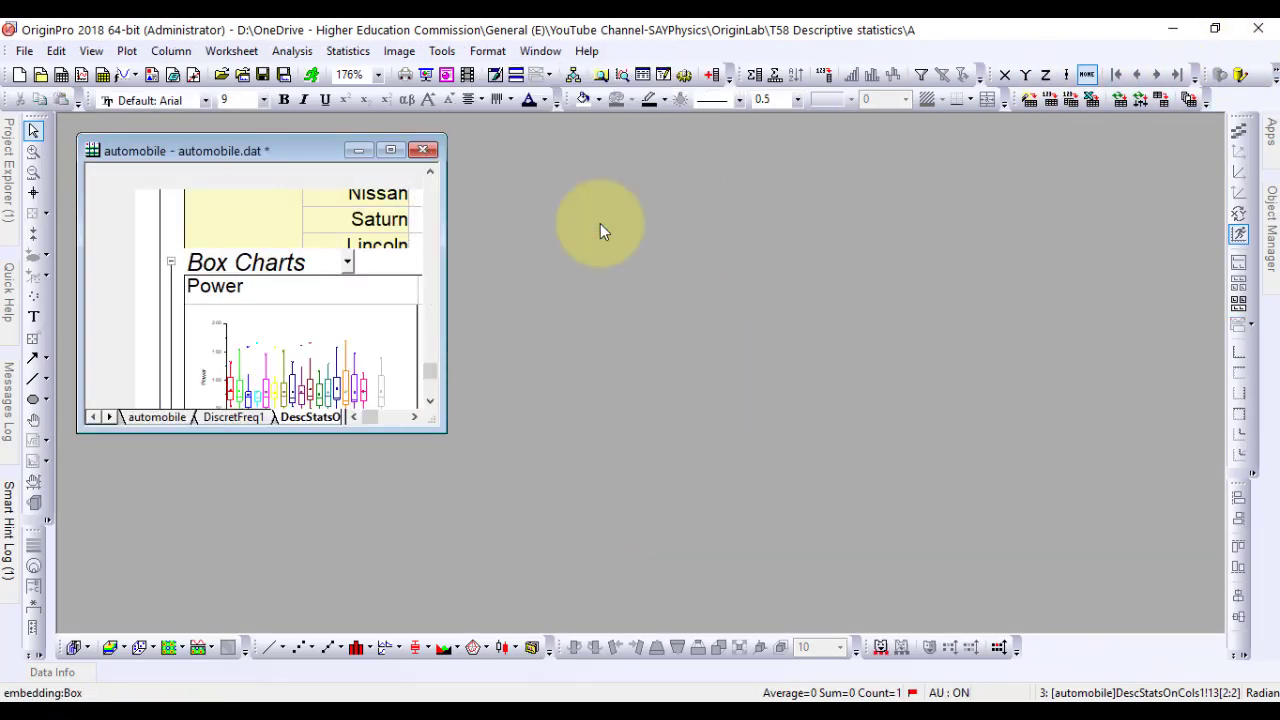
{"action": "left_click", "coordinate": [389, 151]}
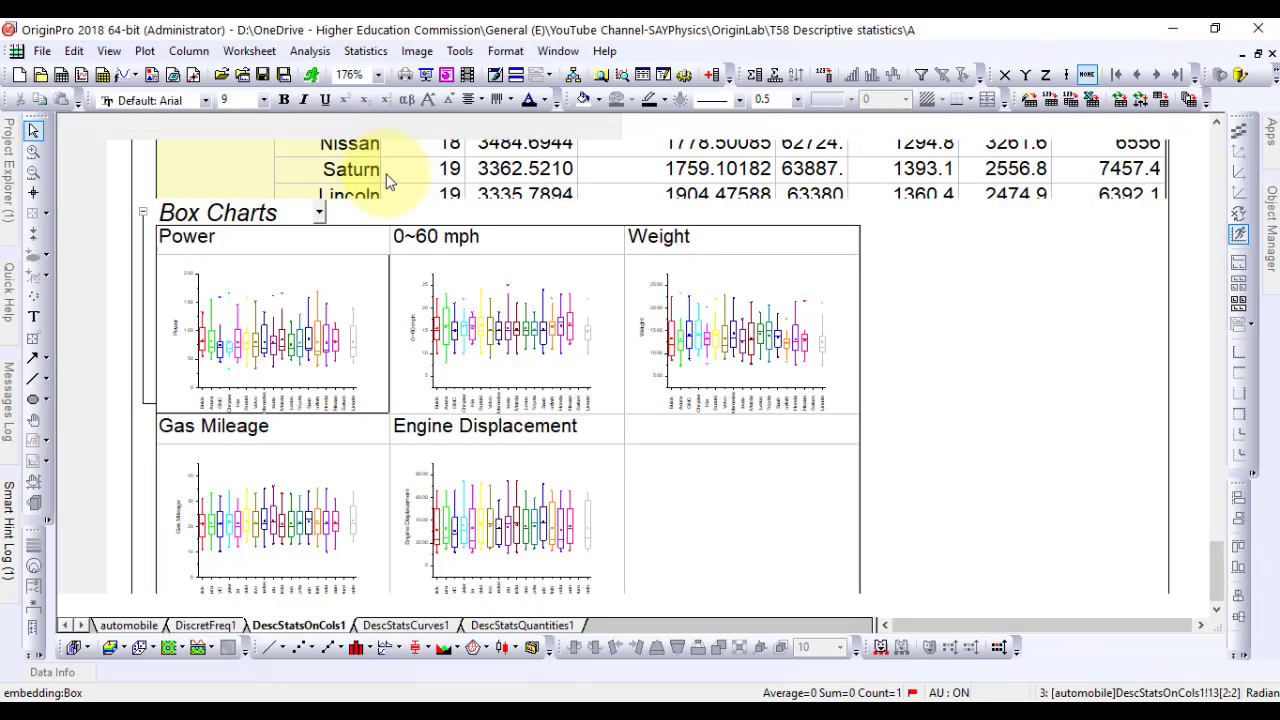
{"action": "mouse_move", "coordinate": [523, 309]}
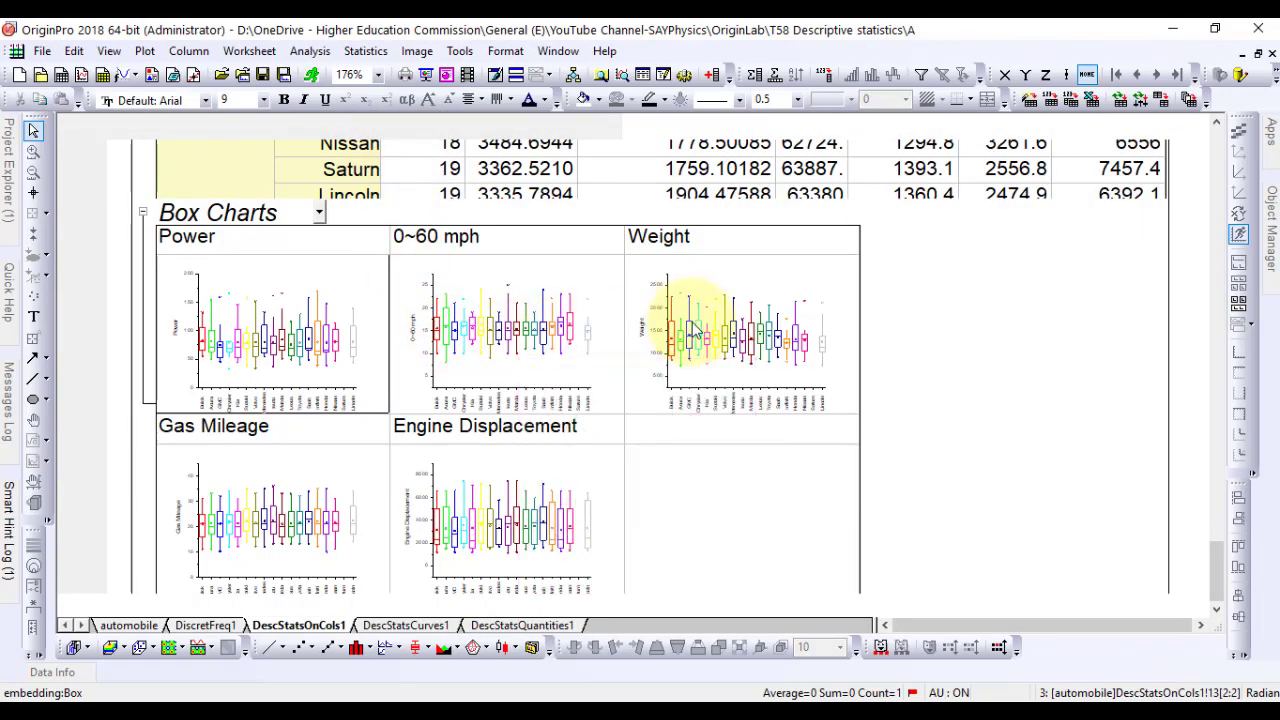
{"action": "double_click", "coordinate": [280, 520]}
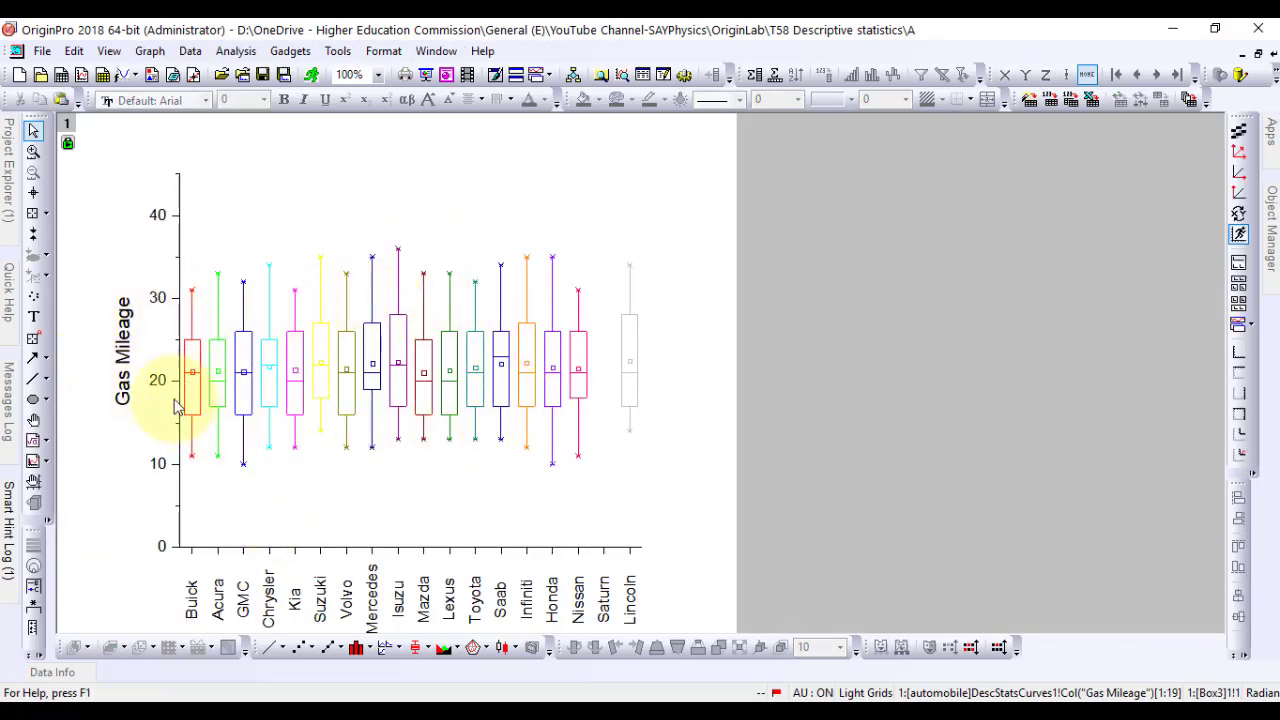
{"action": "left_click", "coordinate": [1259, 56]}
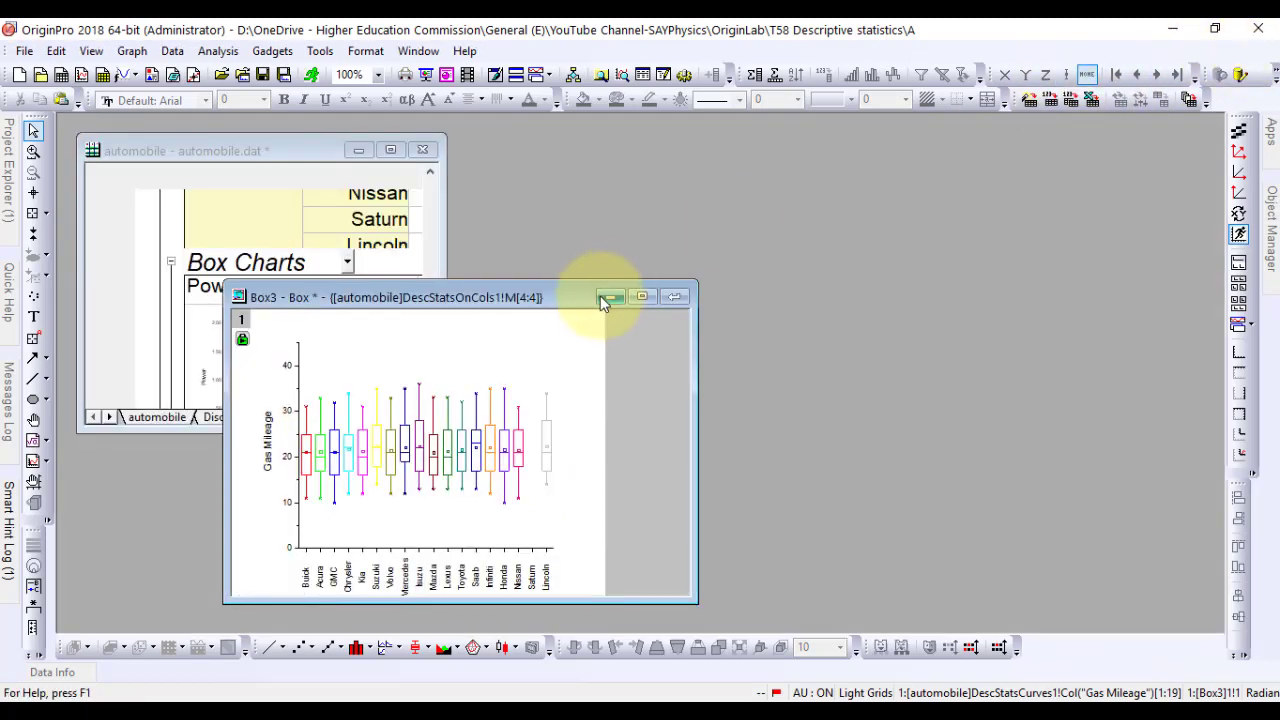
{"action": "left_click", "coordinate": [676, 297]}
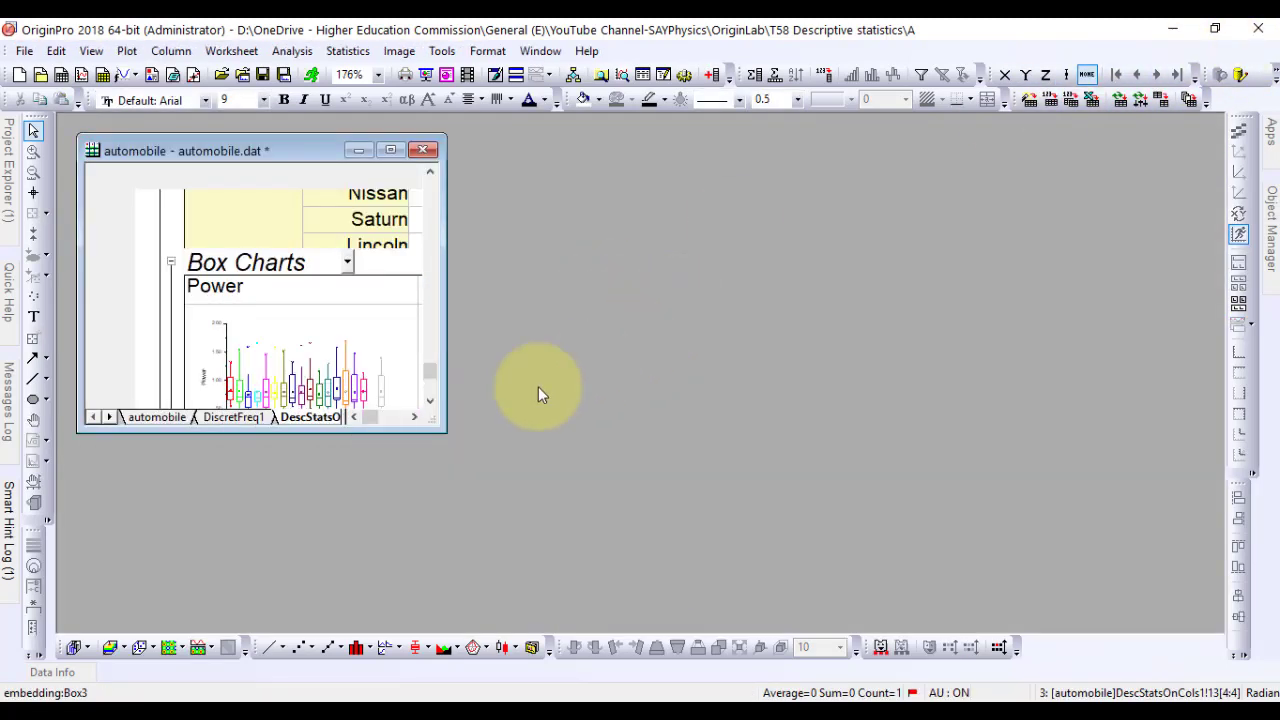
{"action": "left_click", "coordinate": [390, 150]}
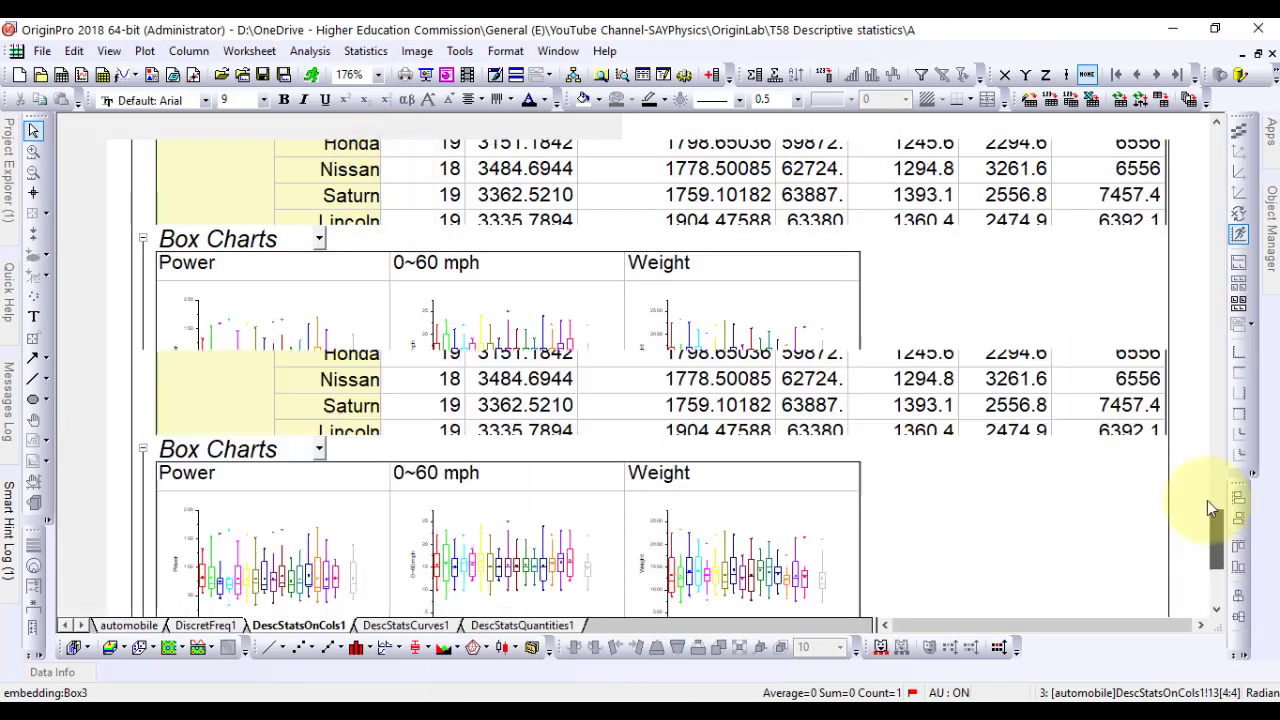
On DescStatsQuantities1, select the Mean and Standard Deviation columns, then reselect only Mean
{"action": "scroll", "coordinate": [1205, 480], "scroll_direction": "up", "scroll_amount": 15}
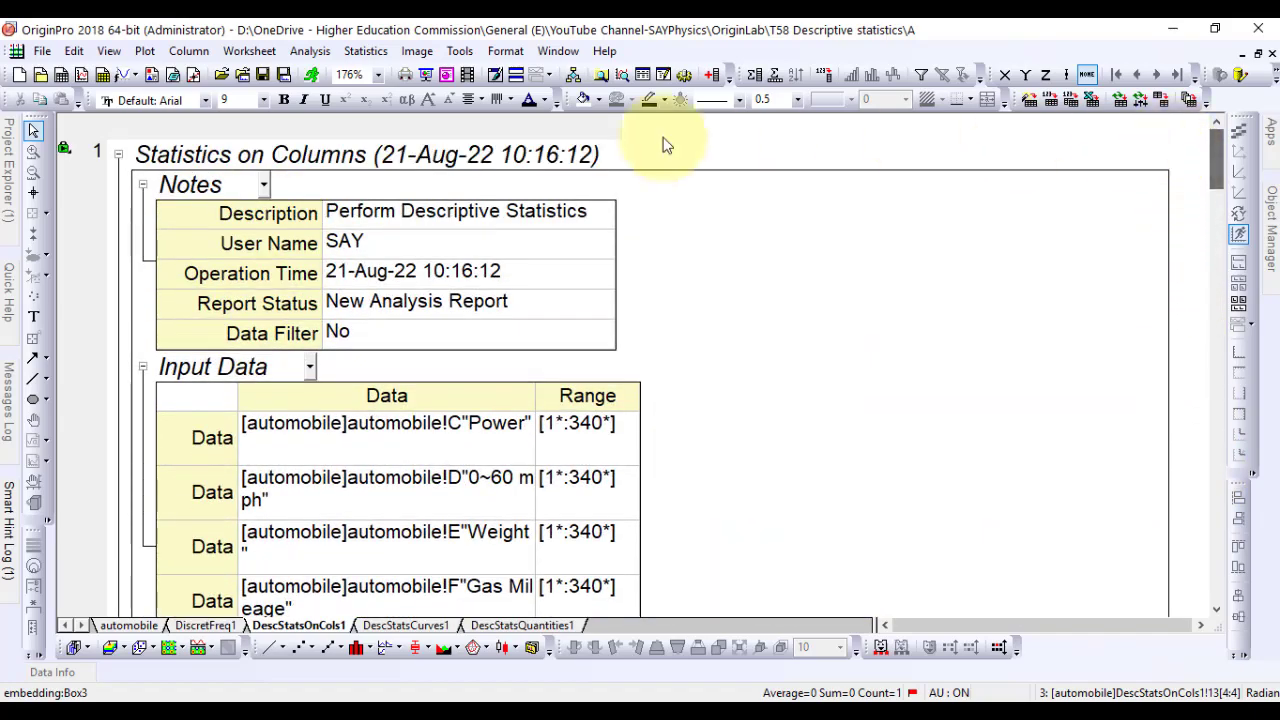
{"action": "left_click", "coordinate": [528, 625]}
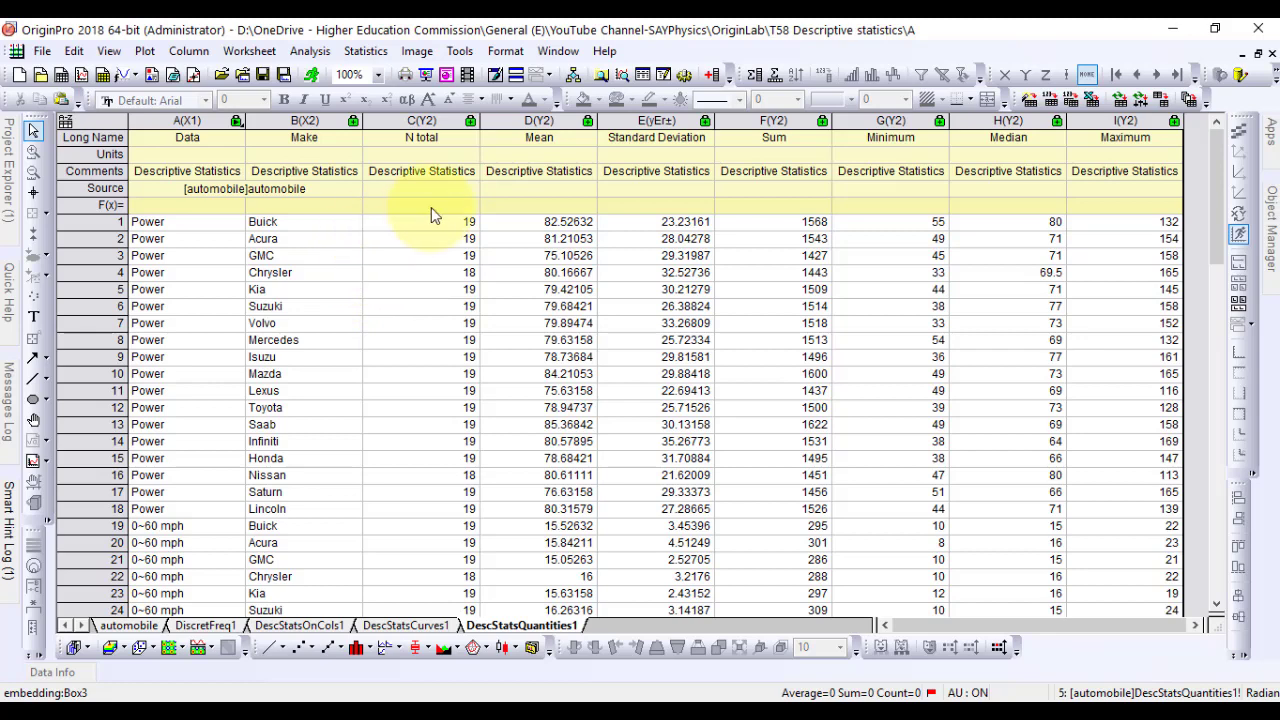
{"action": "left_click", "coordinate": [537, 119]}
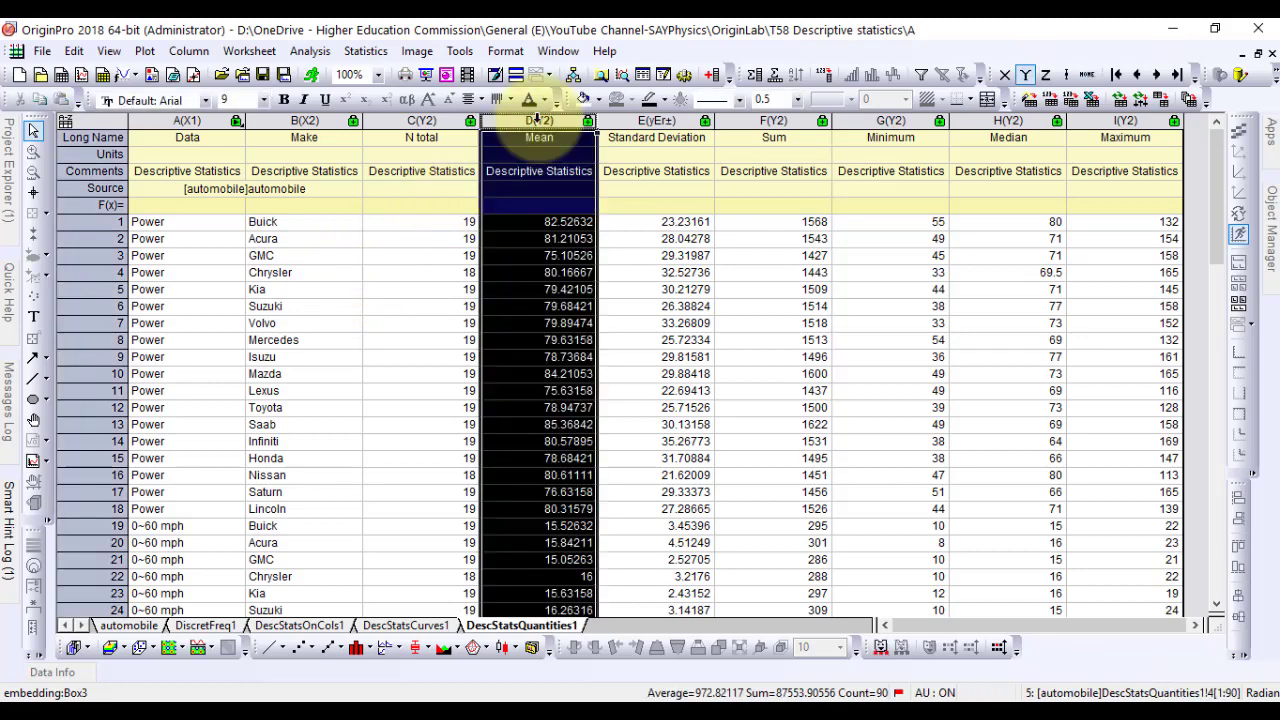
{"action": "left_click", "coordinate": [655, 121], "text": "ctrl"}
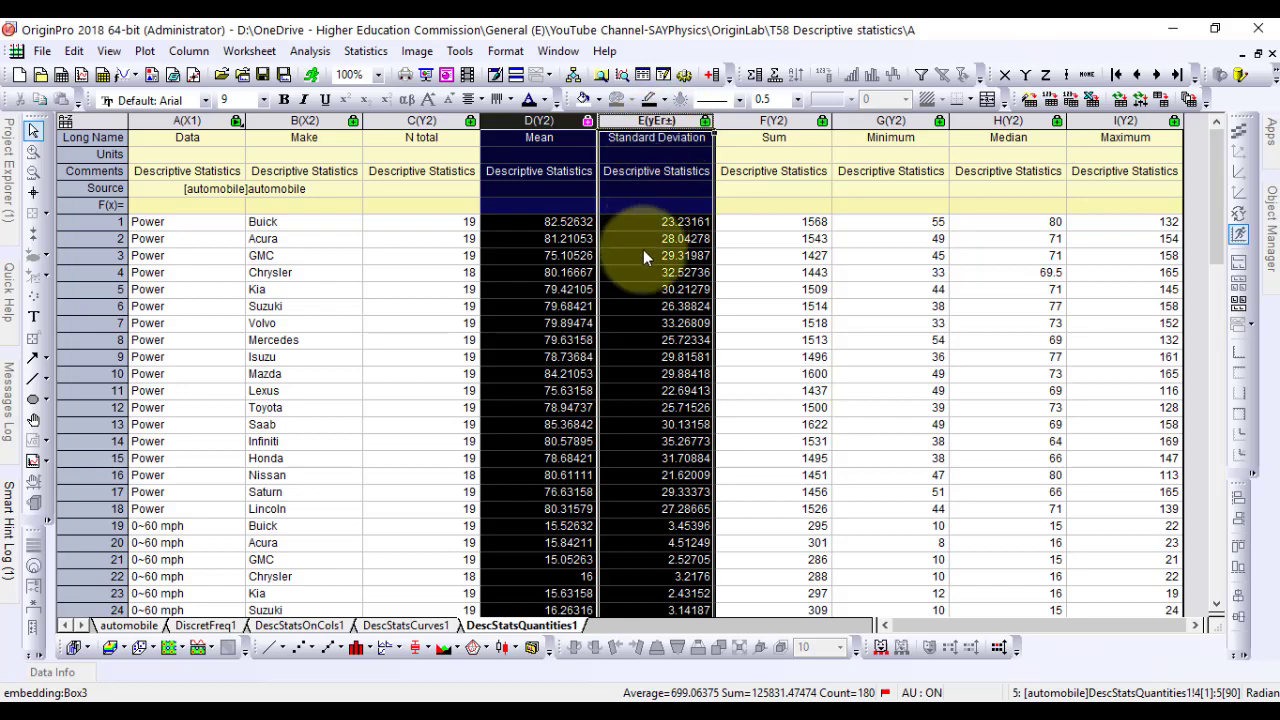
{"action": "scroll", "coordinate": [645, 259], "scroll_direction": "up", "scroll_amount": 3, "text": "ctrl"}
{"action": "scroll", "coordinate": [645, 259], "scroll_direction": "up", "scroll_amount": 2, "text": "ctrl"}
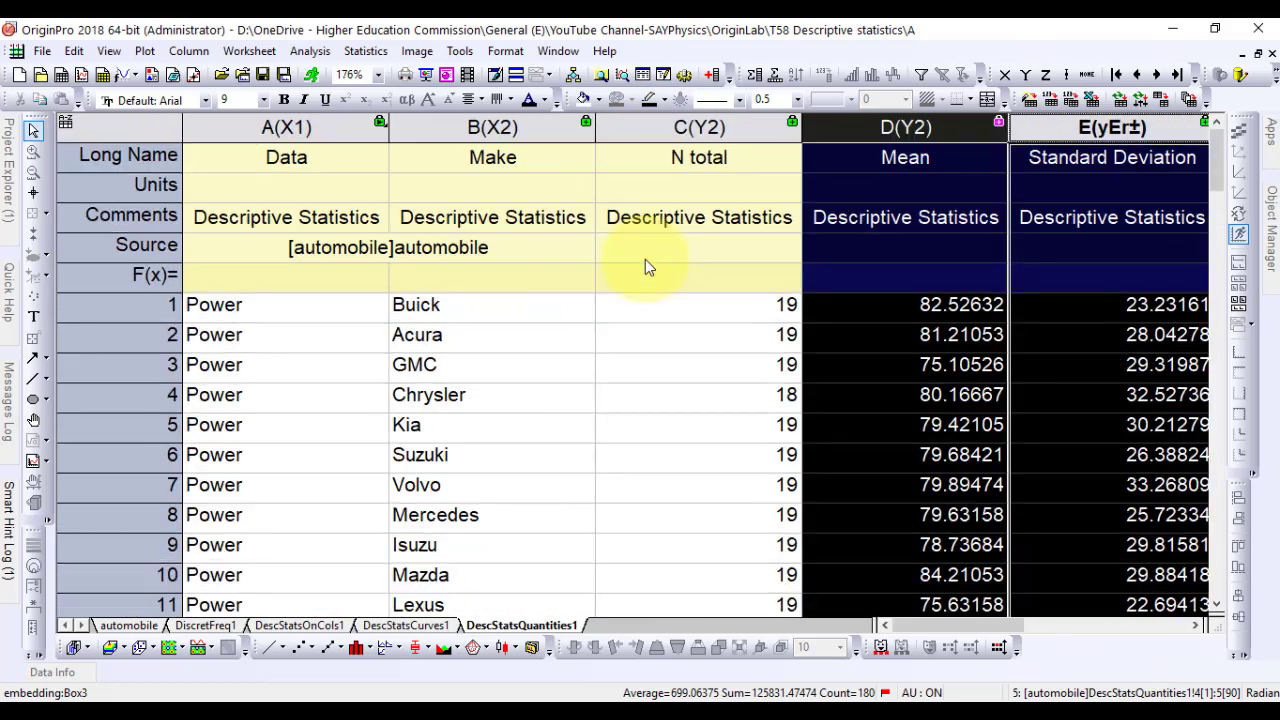
{"action": "left_click_drag", "start_coordinate": [921, 630], "coordinate": [1010, 630]}
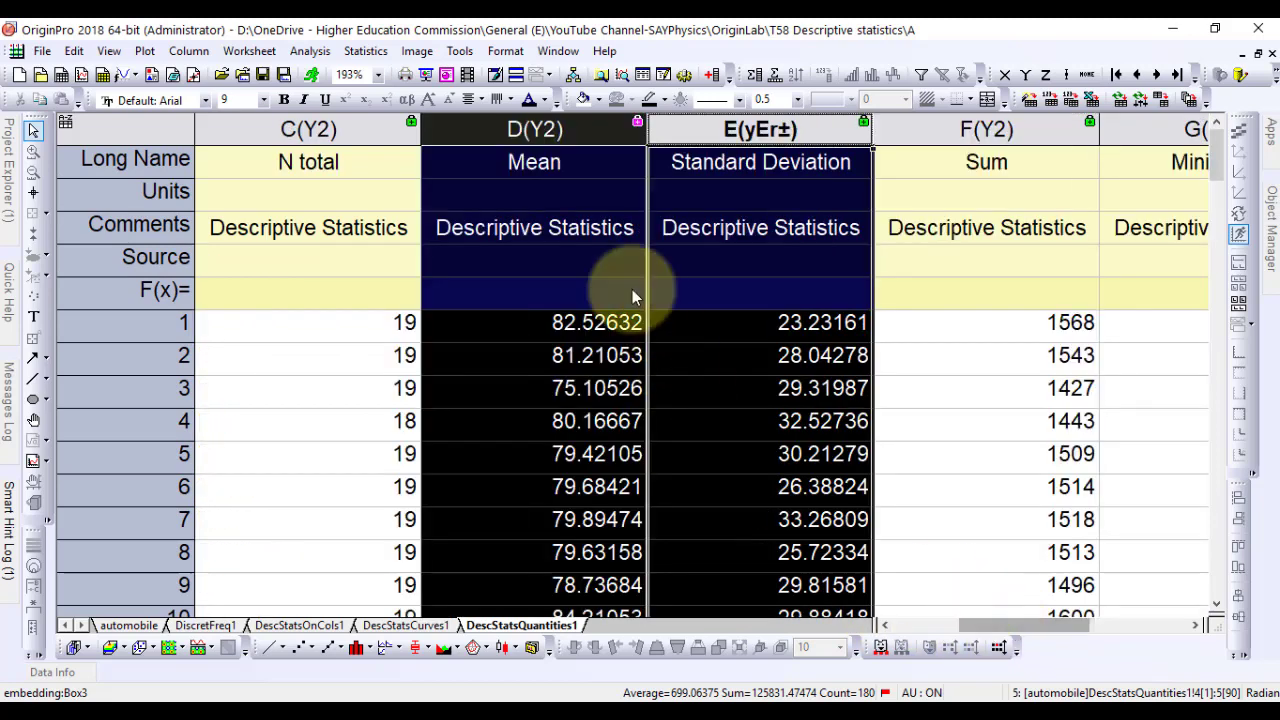
{"action": "left_click", "coordinate": [574, 130]}
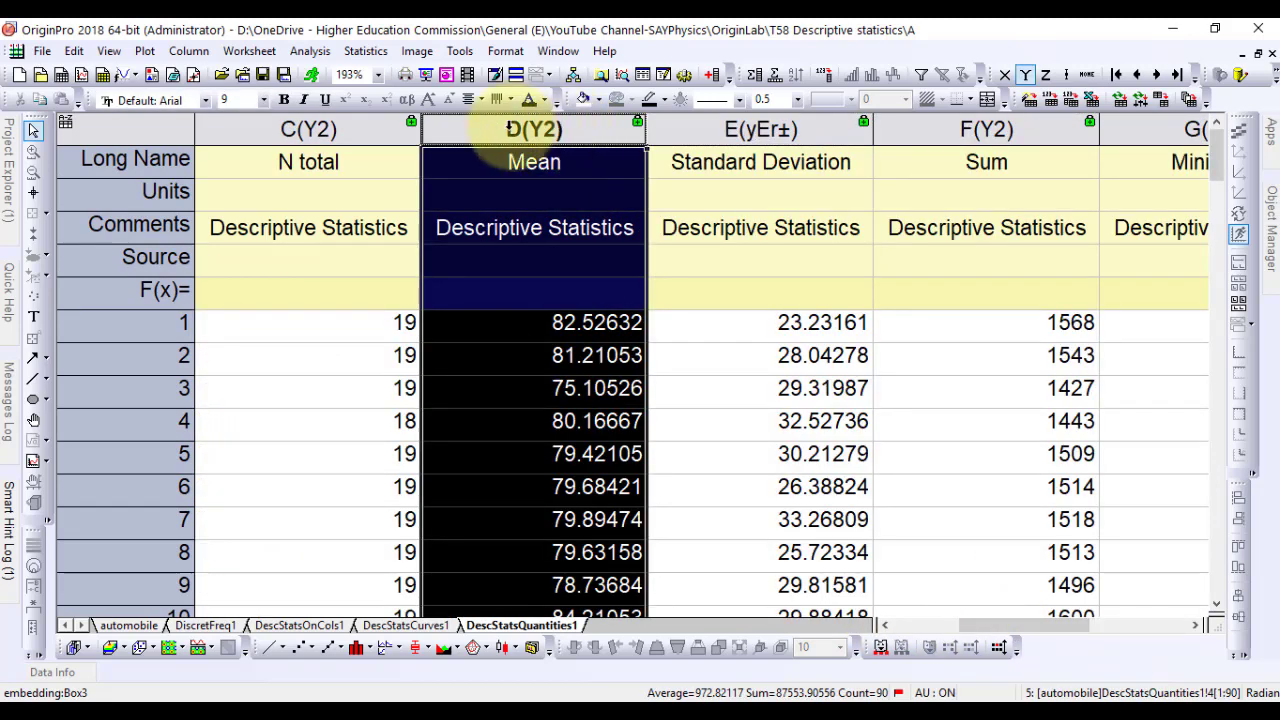
Select the Mean and Standard Deviation columns and open the Worksheet Unstack Columns dialog
{"action": "left_click_drag", "start_coordinate": [512, 130], "coordinate": [745, 135]}
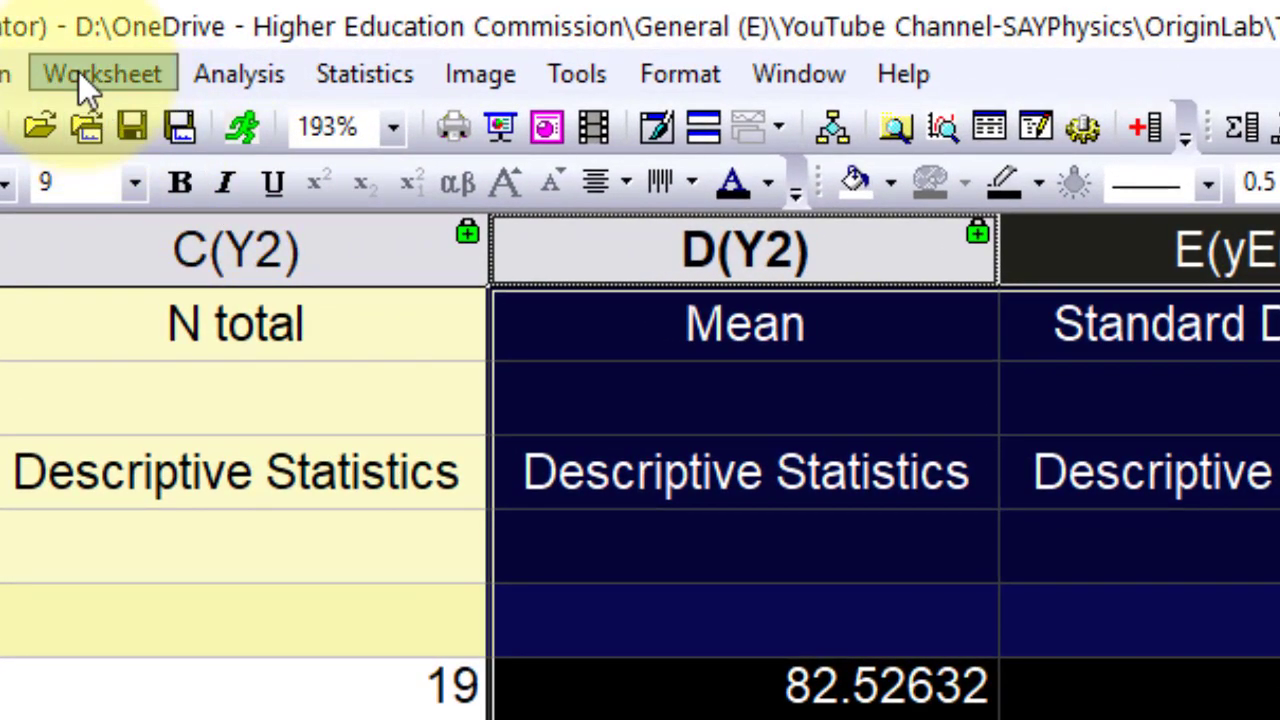
{"action": "left_click", "coordinate": [80, 73]}
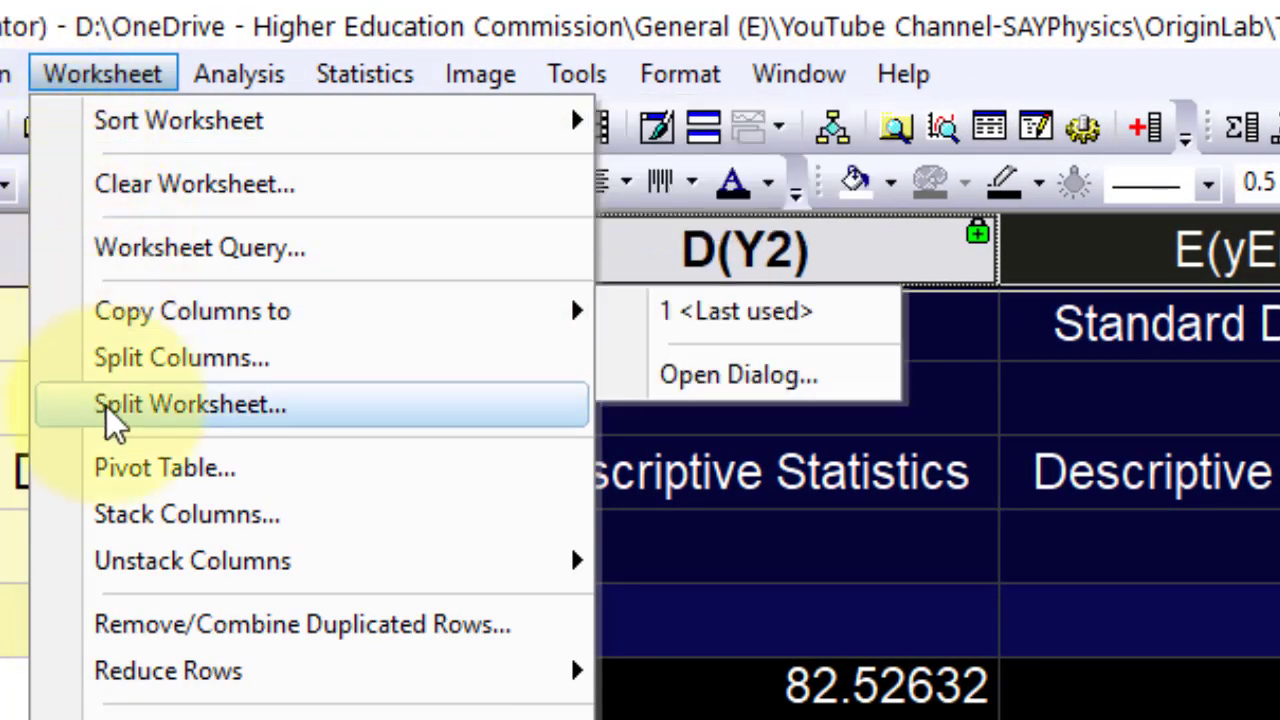
{"action": "mouse_move", "coordinate": [108, 572]}
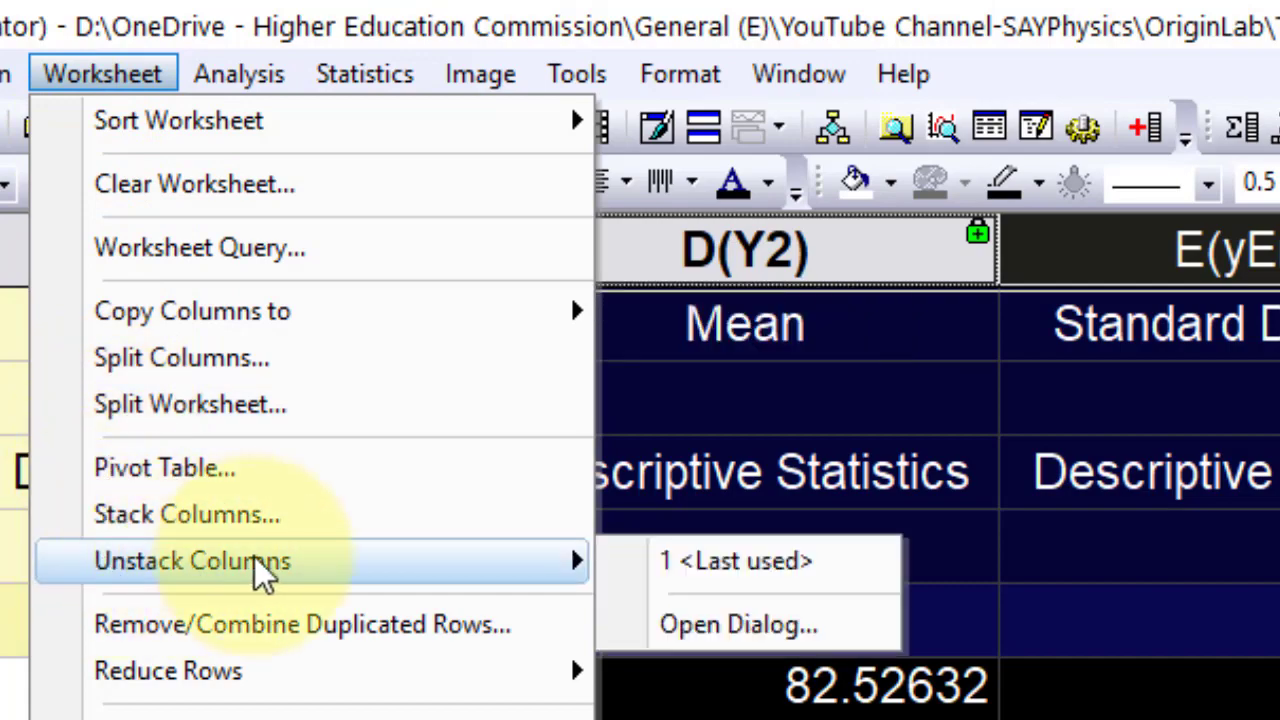
{"action": "left_click", "coordinate": [735, 629]}
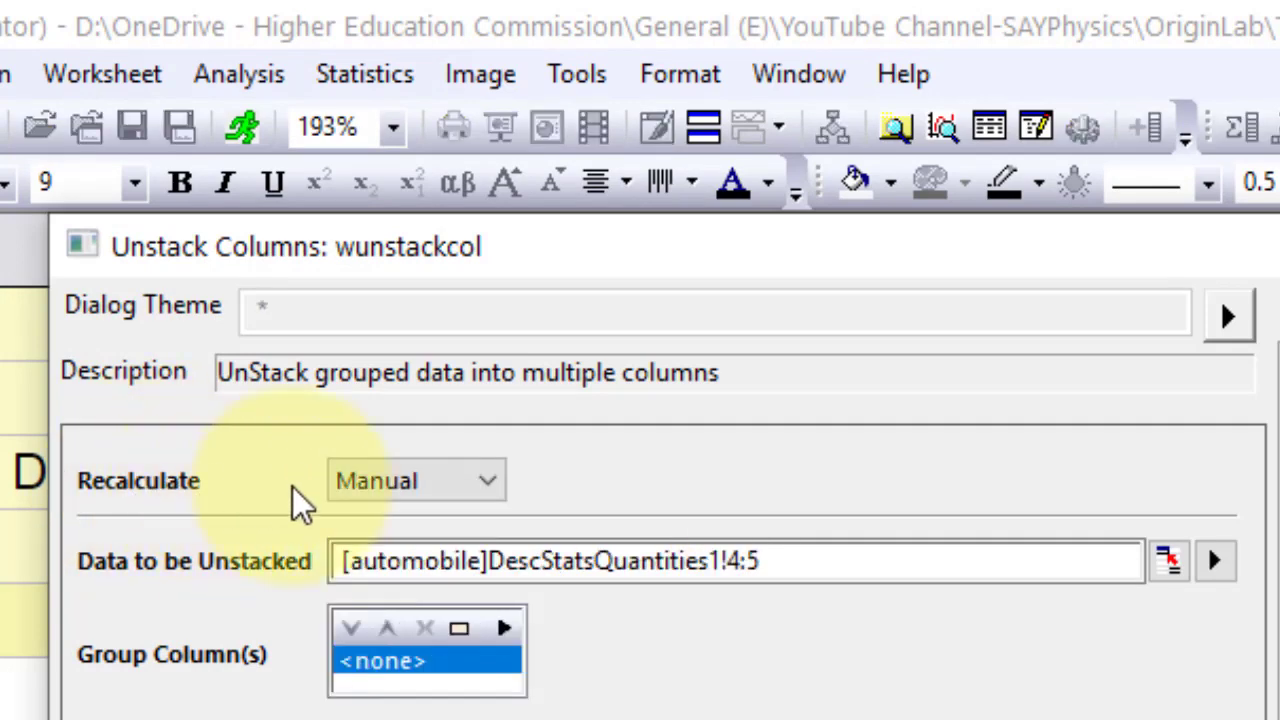
Set recalculation to Auto and group the unstacking by the Data column
{"action": "left_click", "coordinate": [417, 478]}
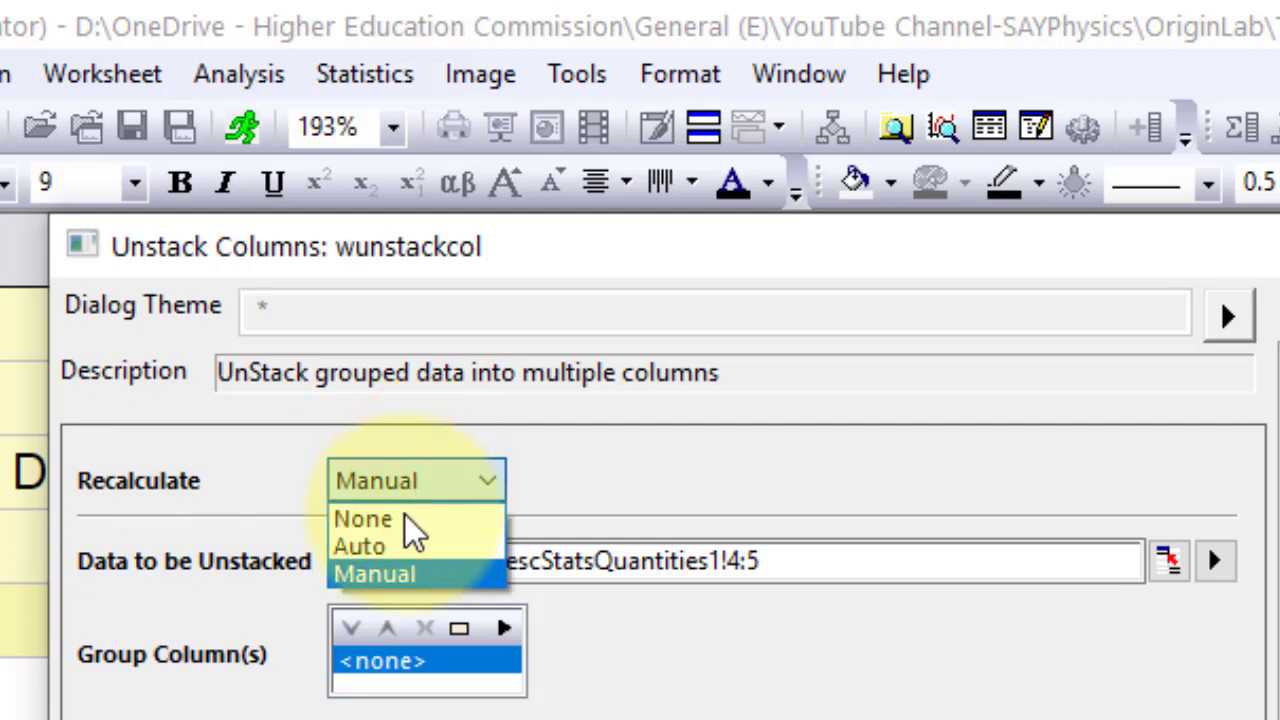
{"action": "left_click", "coordinate": [396, 542]}
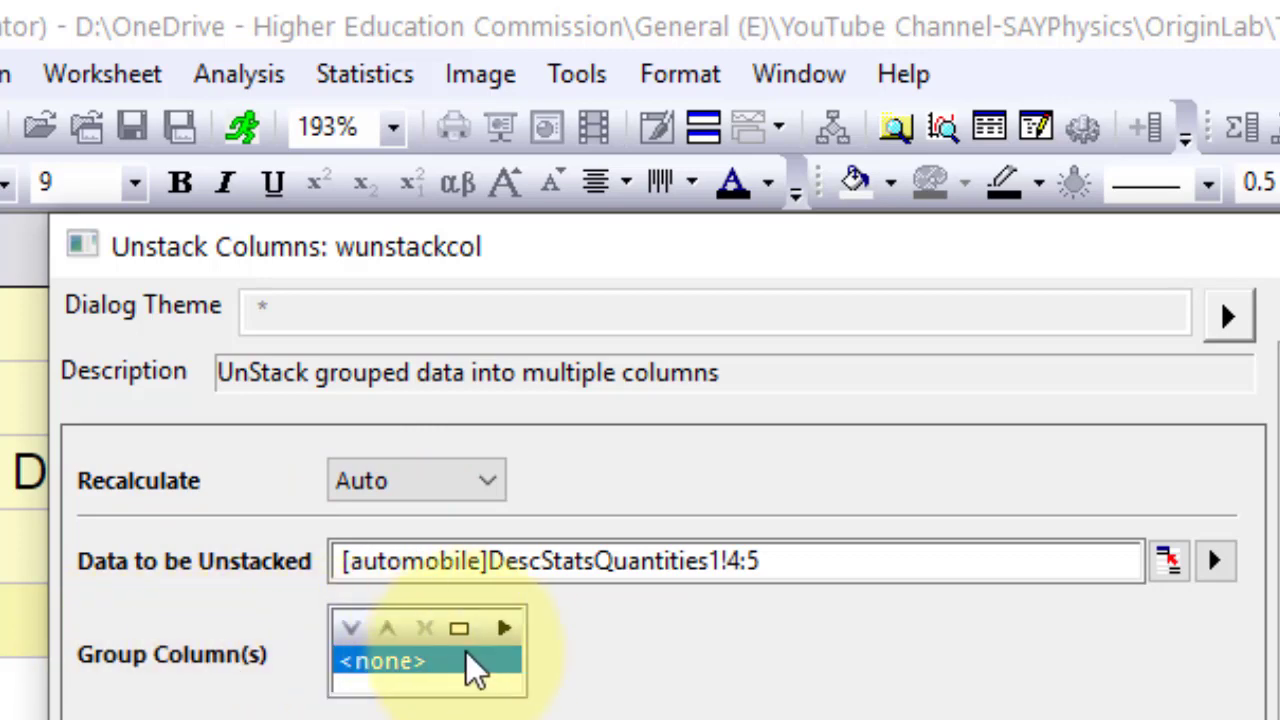
{"action": "left_click", "coordinate": [504, 625]}
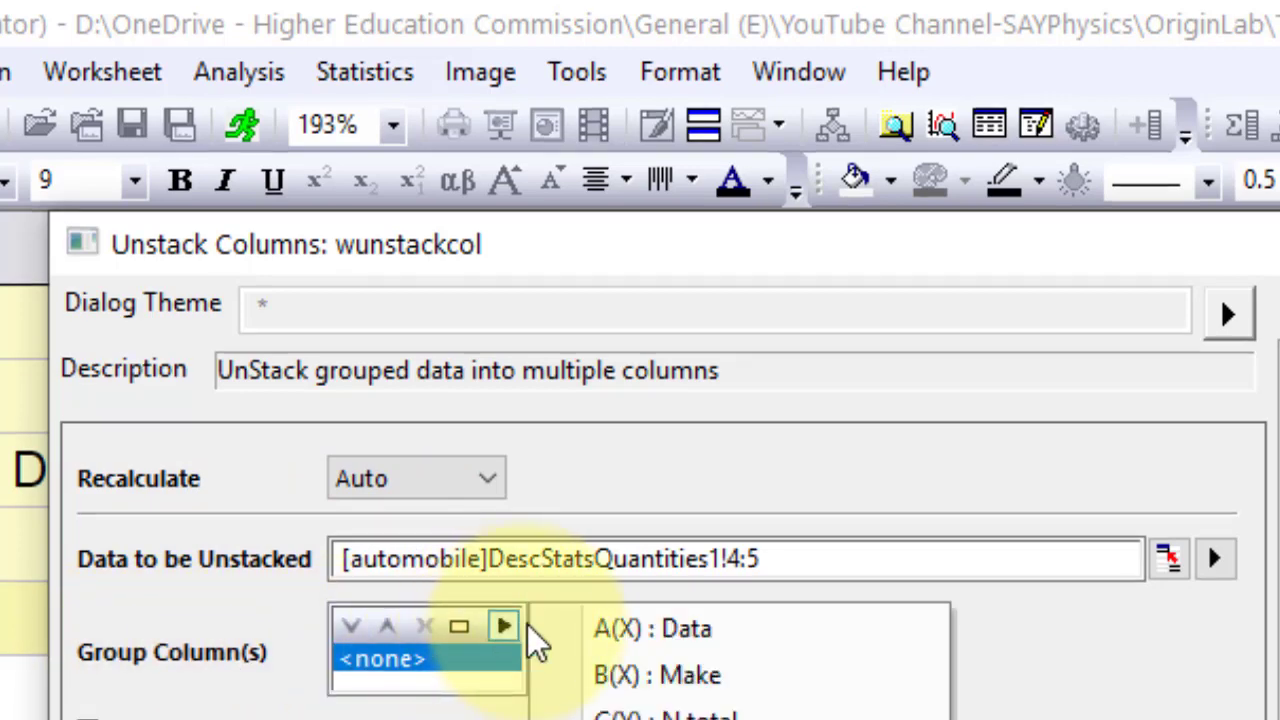
{"action": "left_click", "coordinate": [627, 624]}
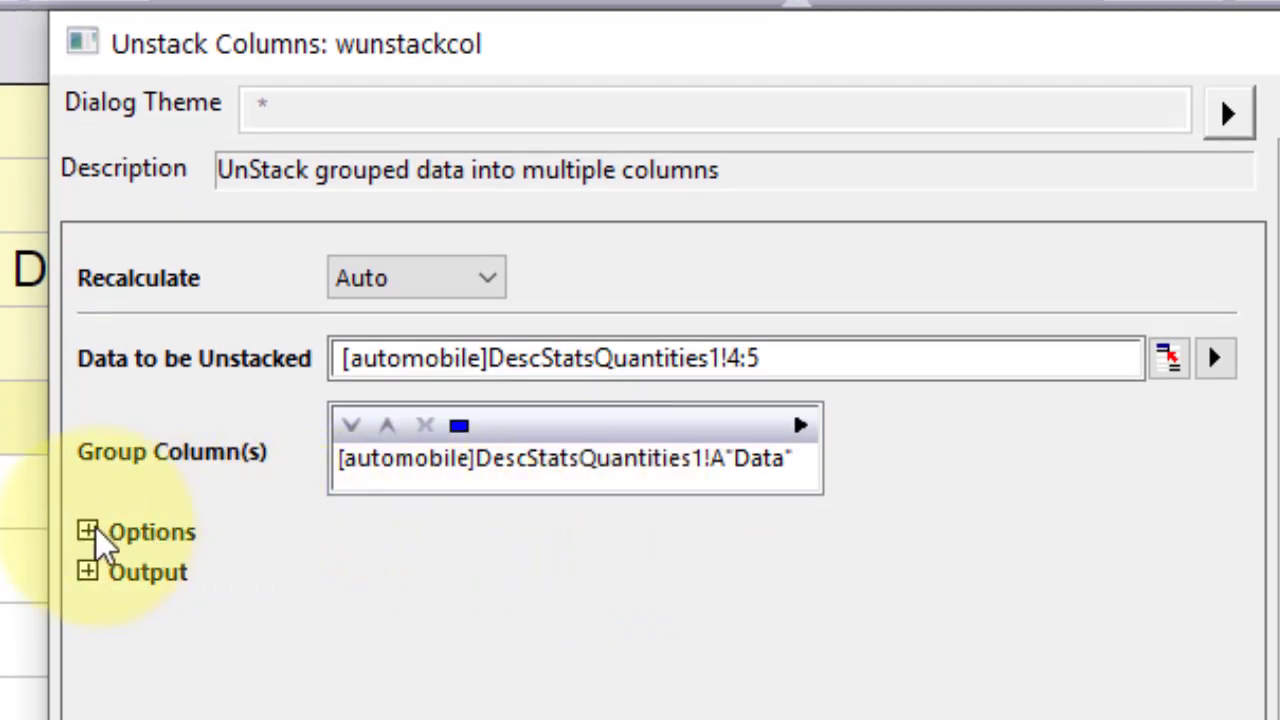
Include the Make column as an other column, extracted by Matching Longest Group
{"action": "left_click", "coordinate": [88, 535]}
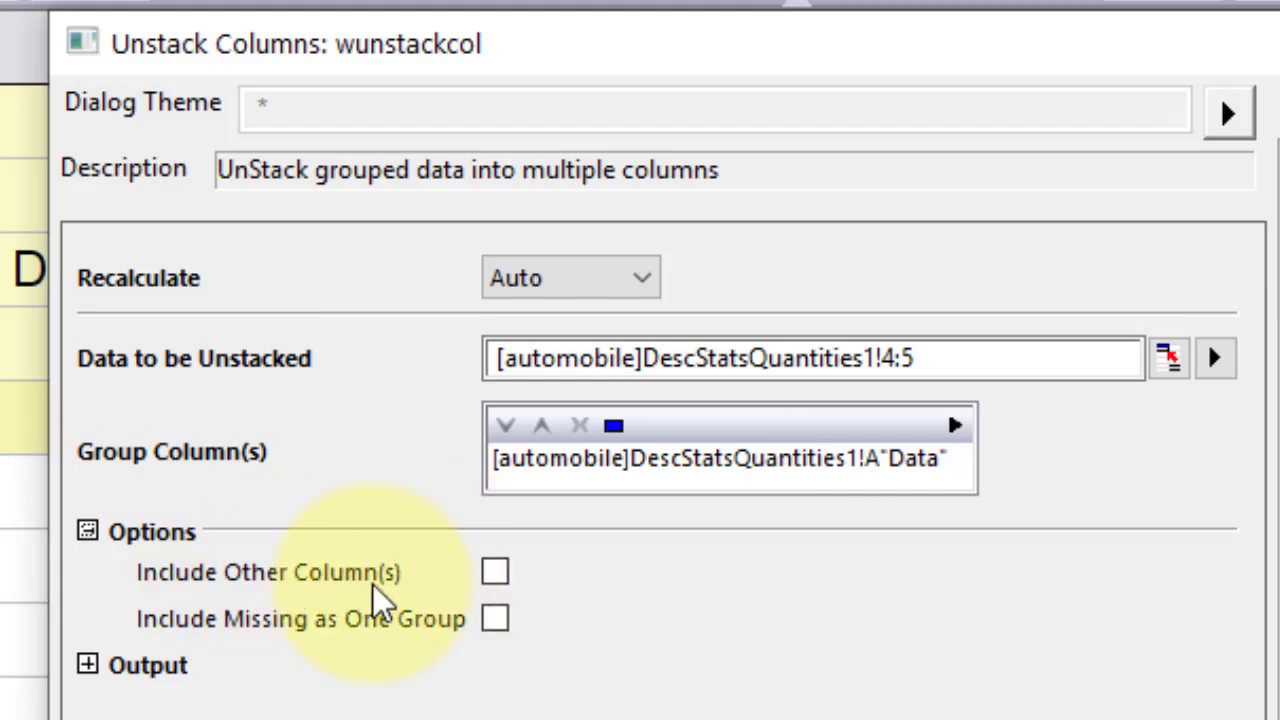
{"action": "left_click", "coordinate": [497, 573]}
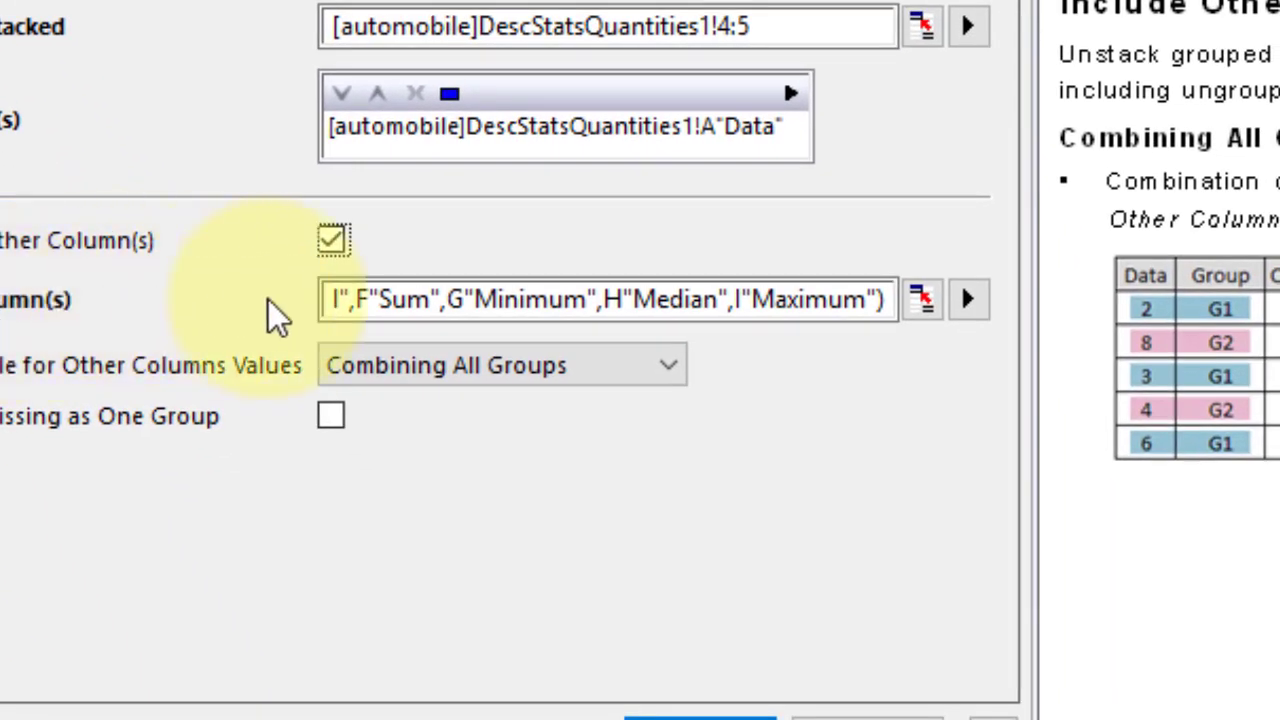
{"action": "left_click", "coordinate": [968, 300]}
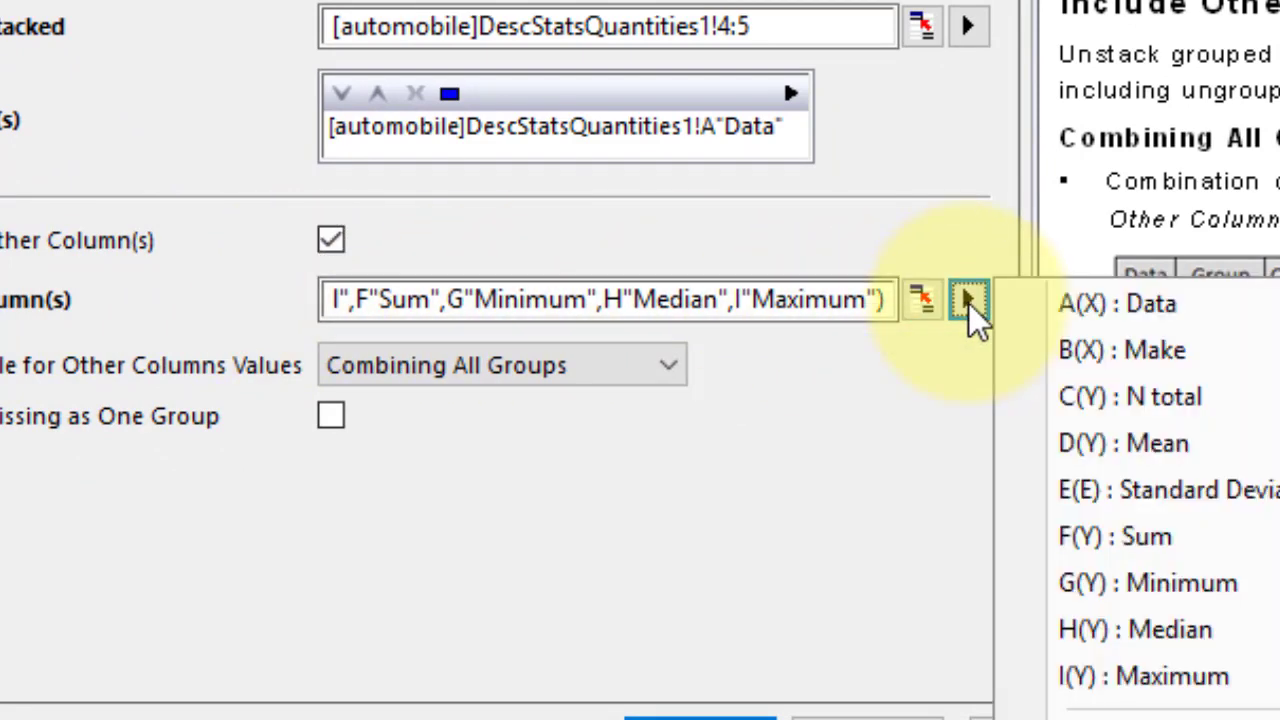
{"action": "left_click", "coordinate": [1034, 350]}
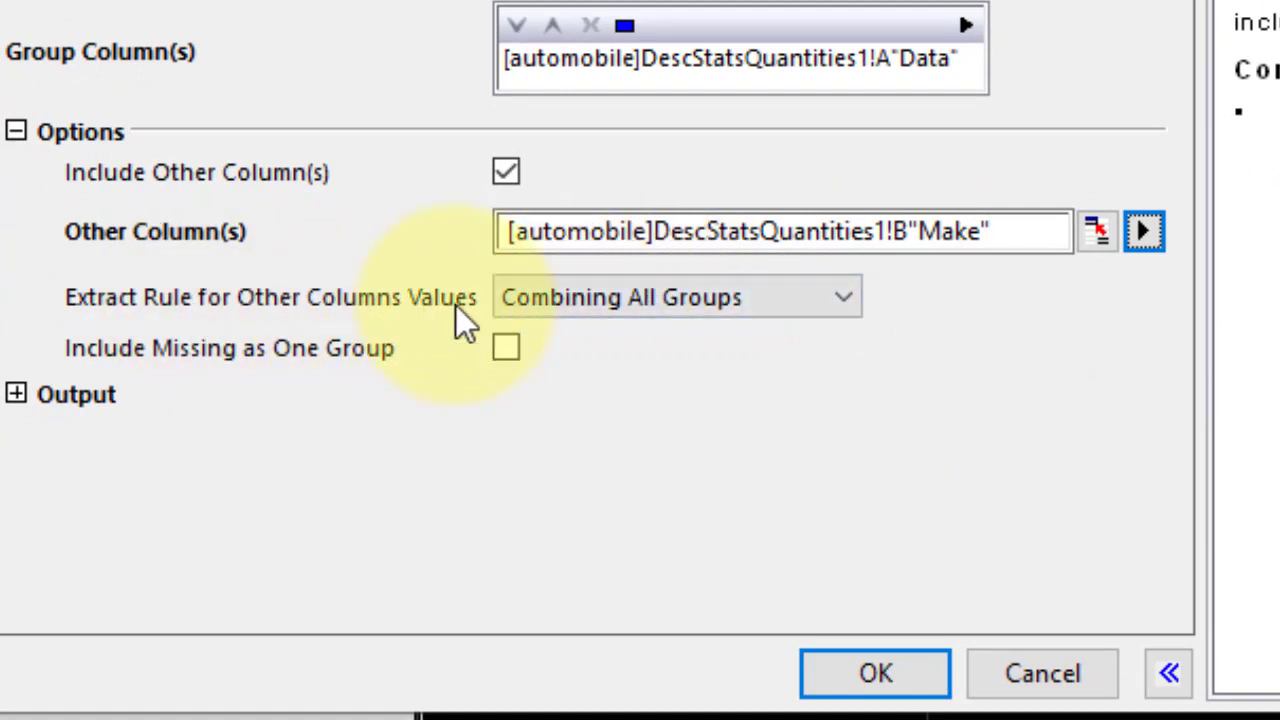
{"action": "left_click", "coordinate": [578, 304]}
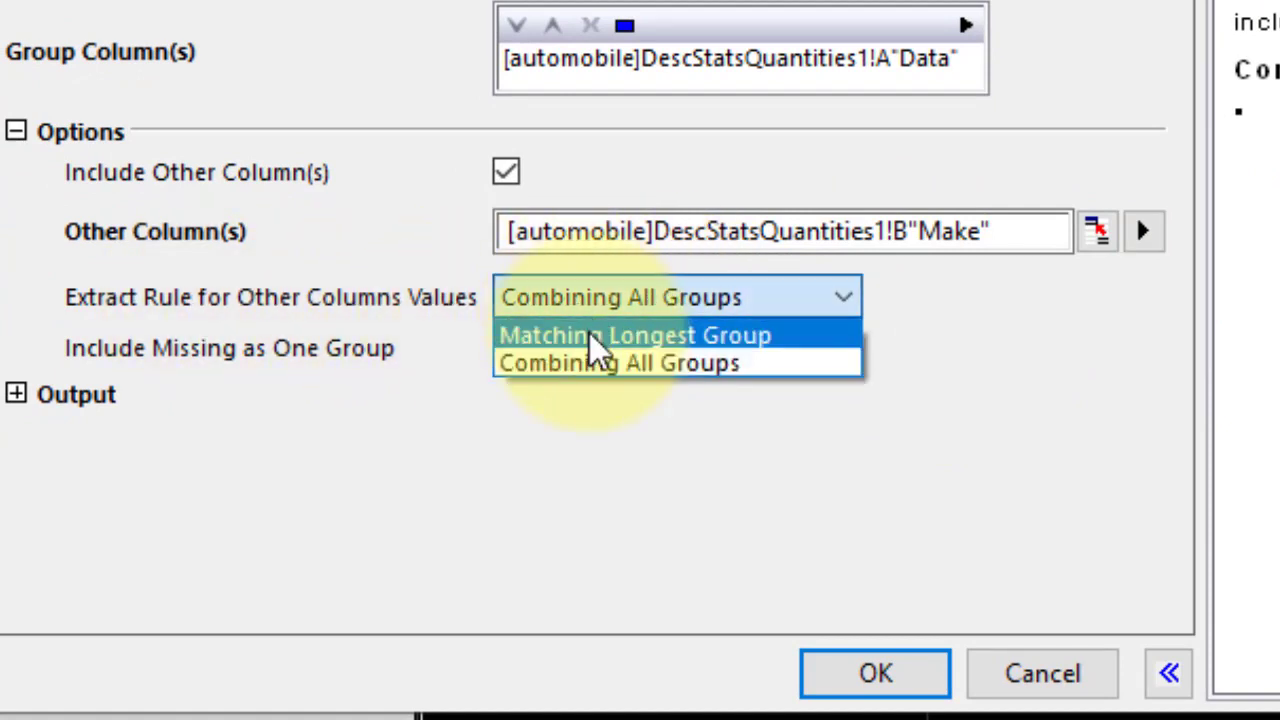
{"action": "left_click", "coordinate": [589, 332]}
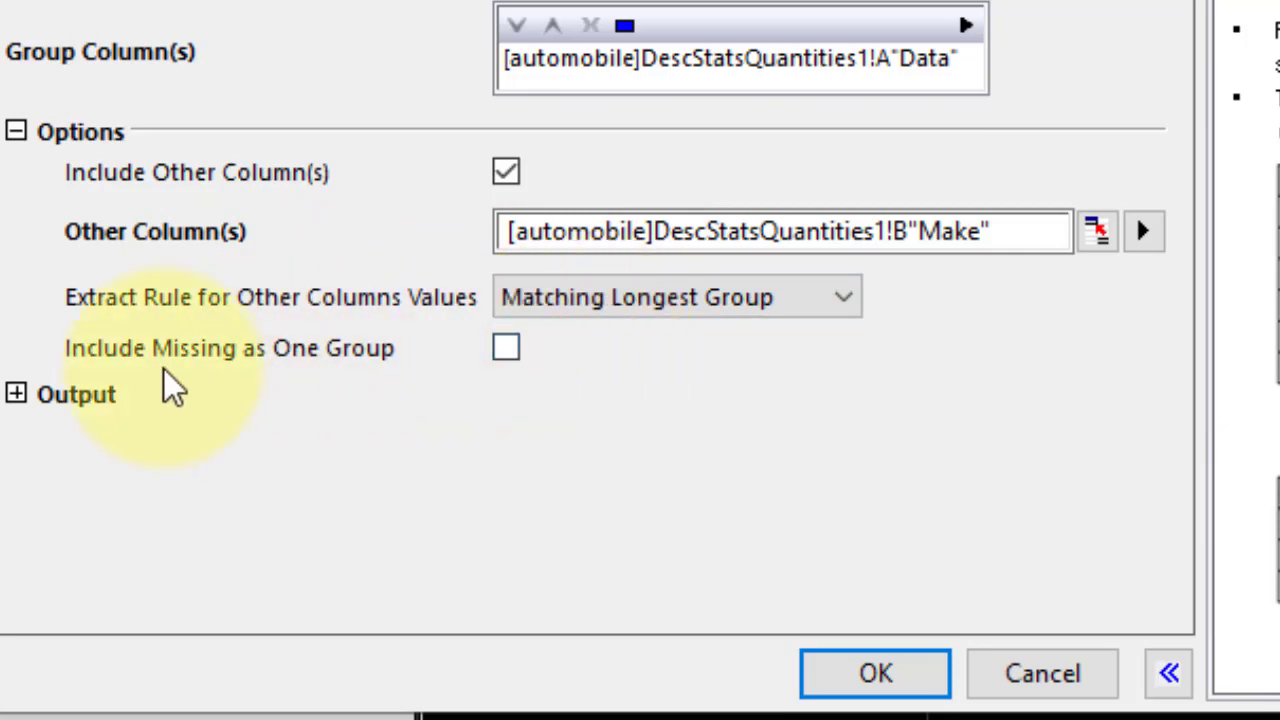
Store grouping info in the column Long Name and run the unstack
{"action": "left_click", "coordinate": [14, 393]}
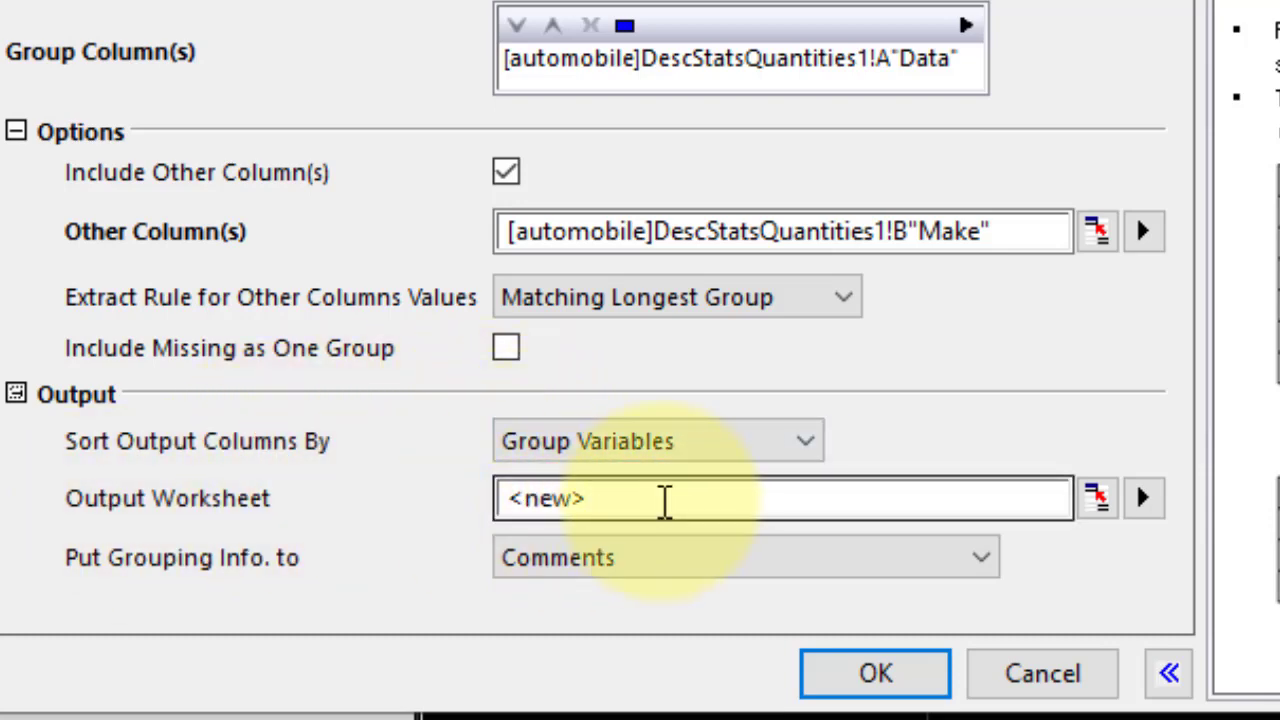
{"action": "left_click", "coordinate": [505, 562]}
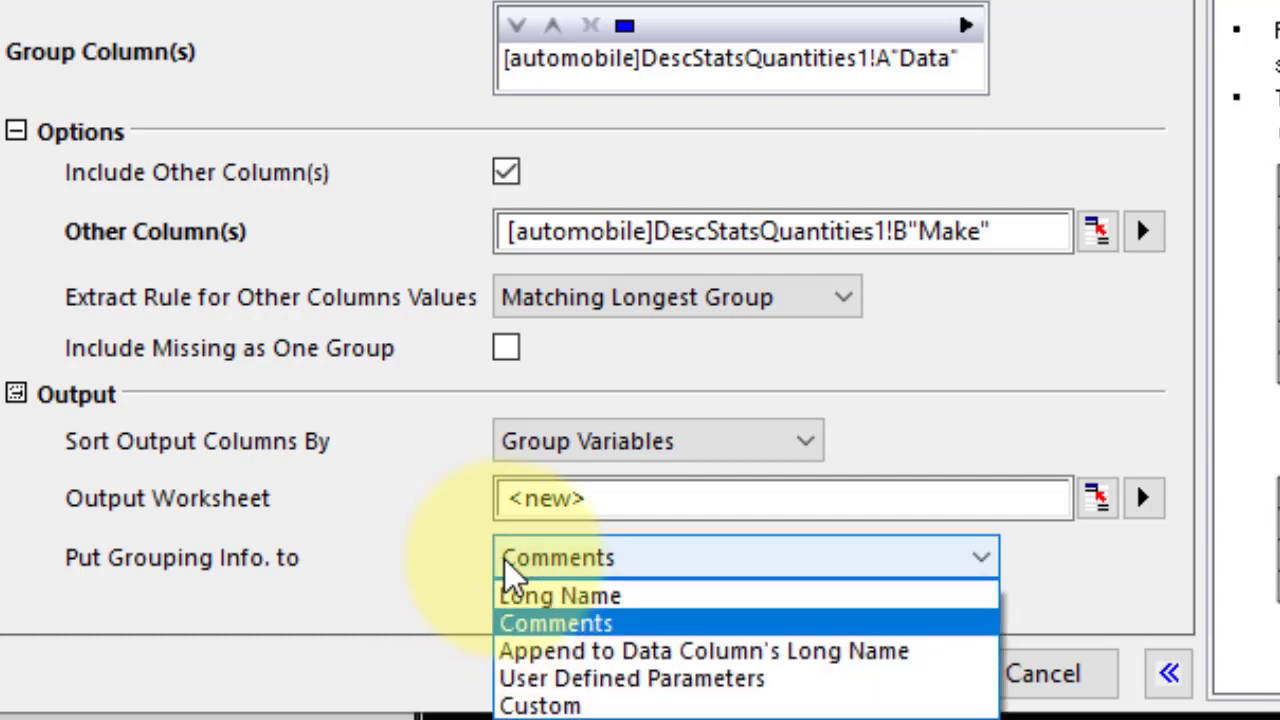
{"action": "left_click", "coordinate": [515, 595]}
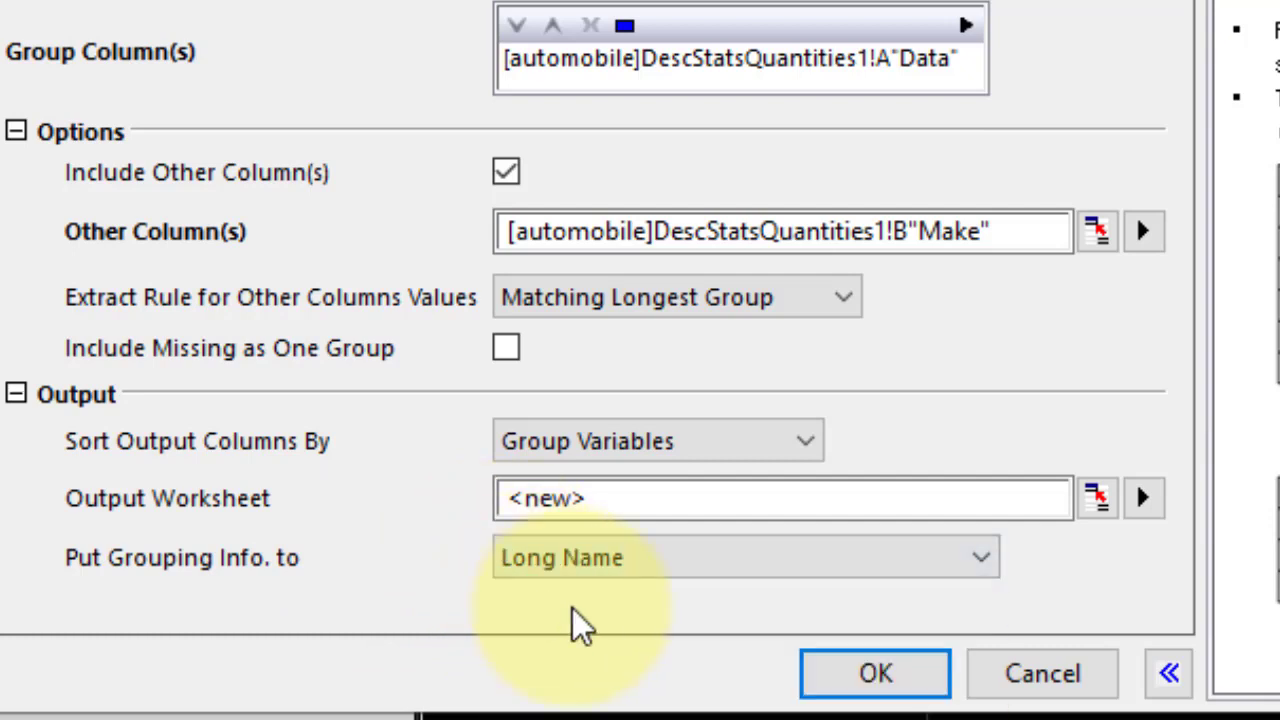
{"action": "left_click", "coordinate": [865, 690]}
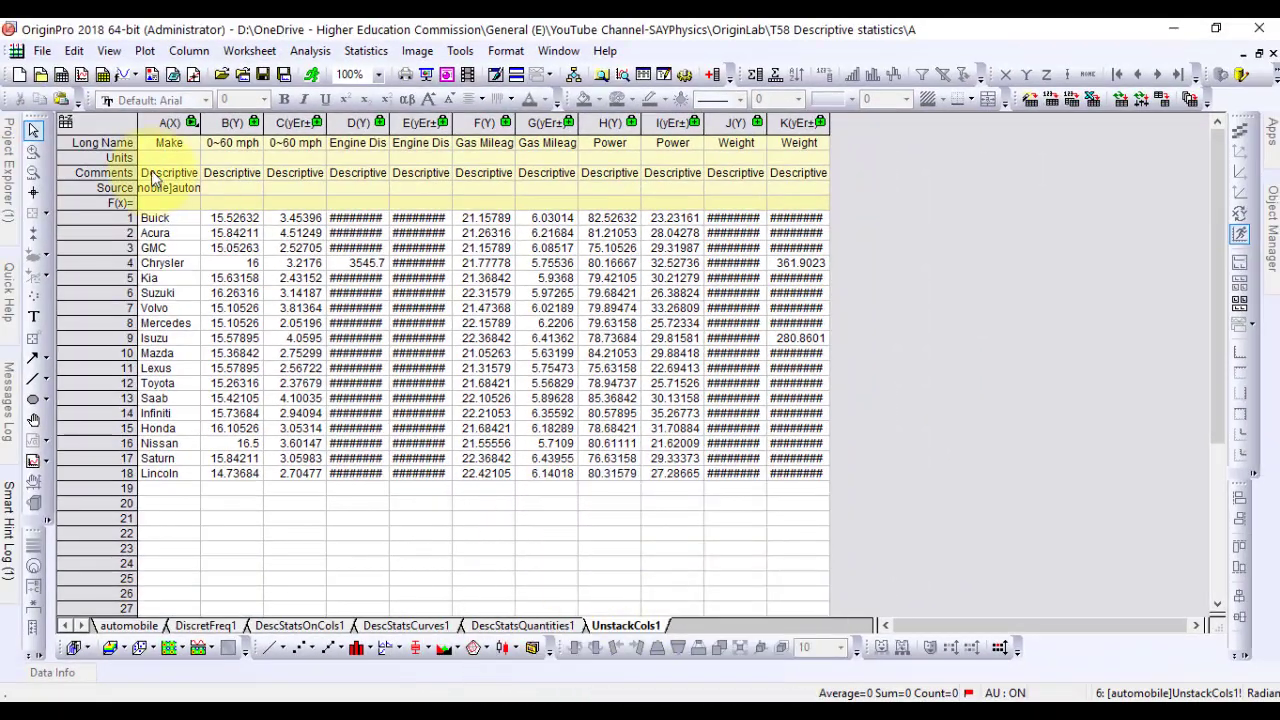
Select the whole UnstackCols1 sheet and auto-fit every column width to its contents
{"action": "left_click", "coordinate": [117, 122]}
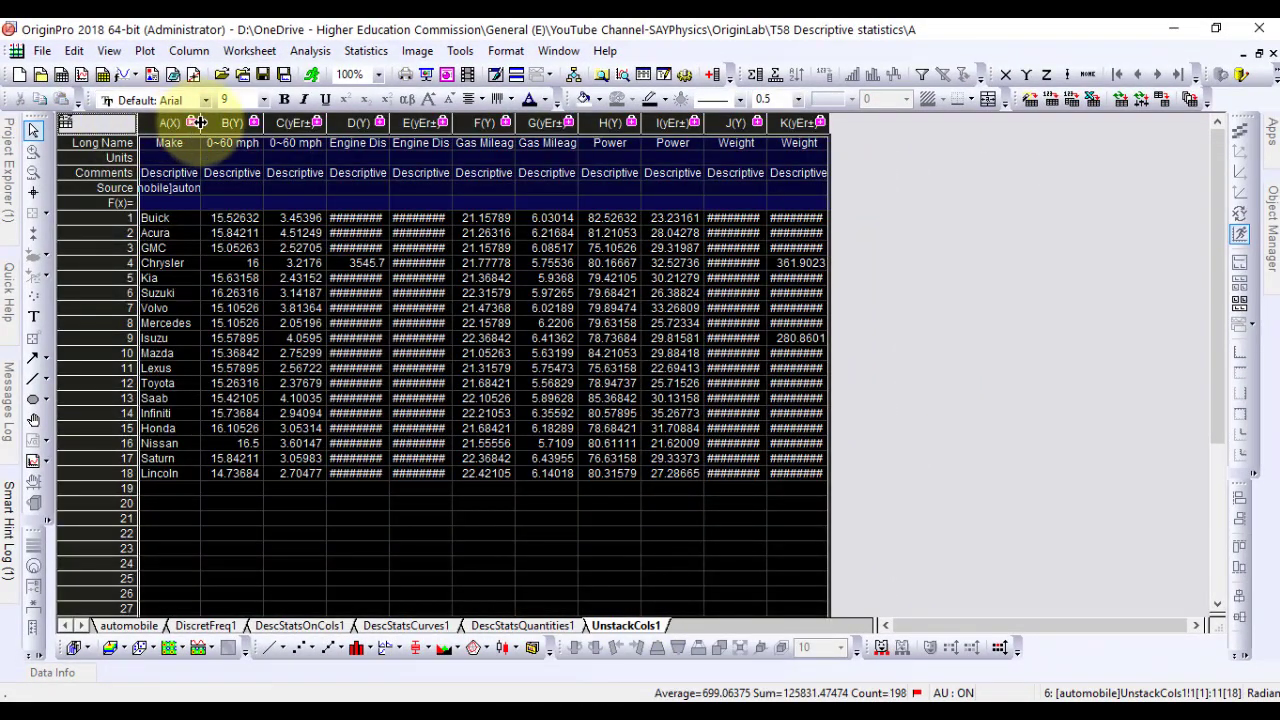
{"action": "double_click", "coordinate": [199, 122]}
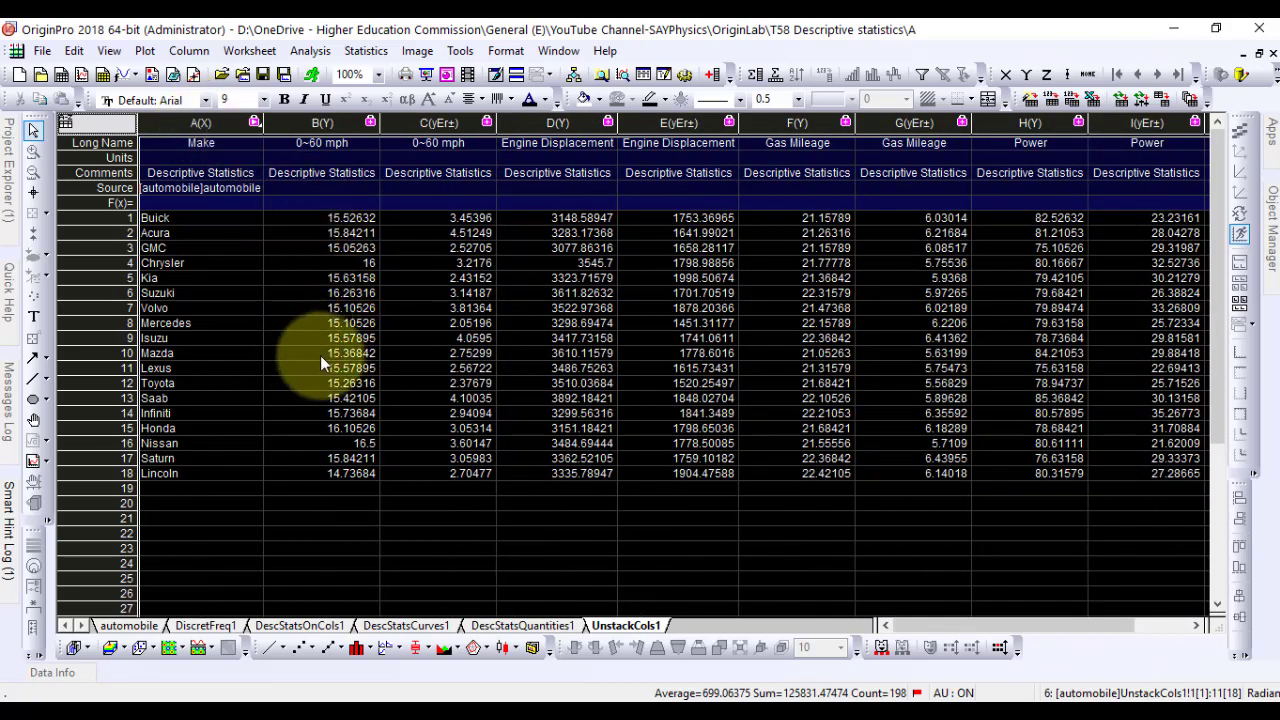
{"action": "left_click", "coordinate": [320, 355]}
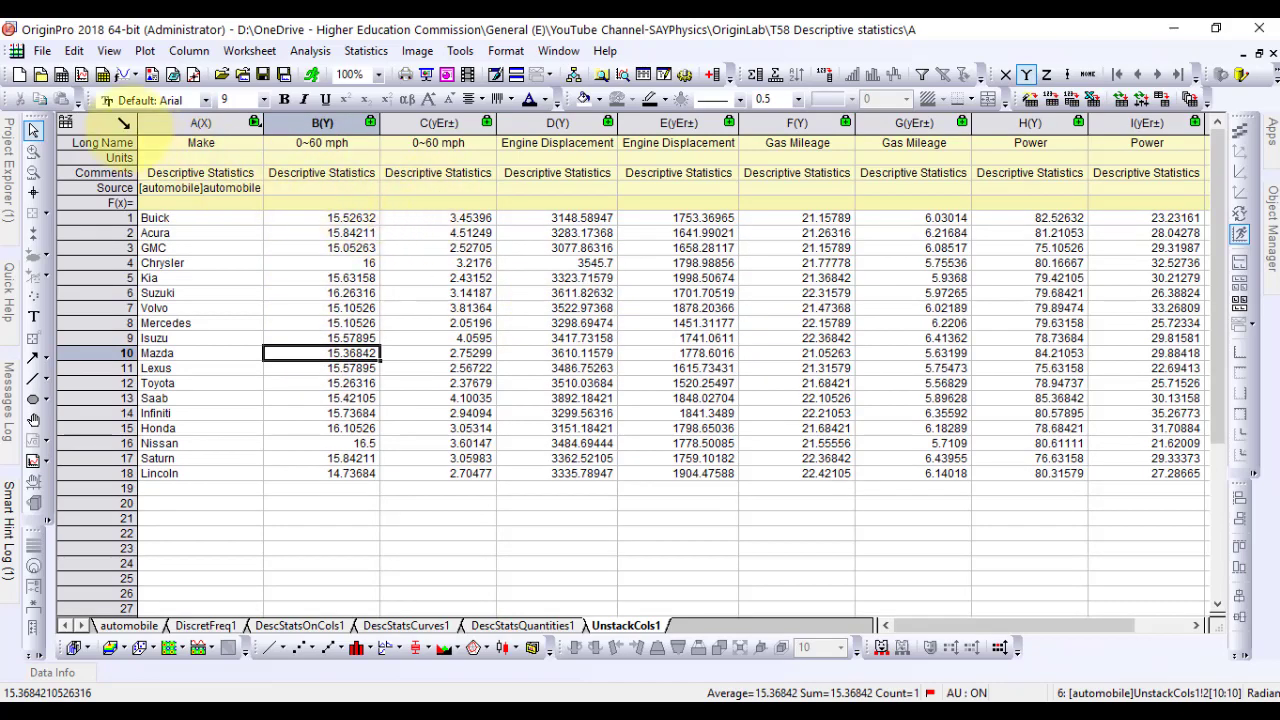
{"action": "left_click", "coordinate": [118, 122]}
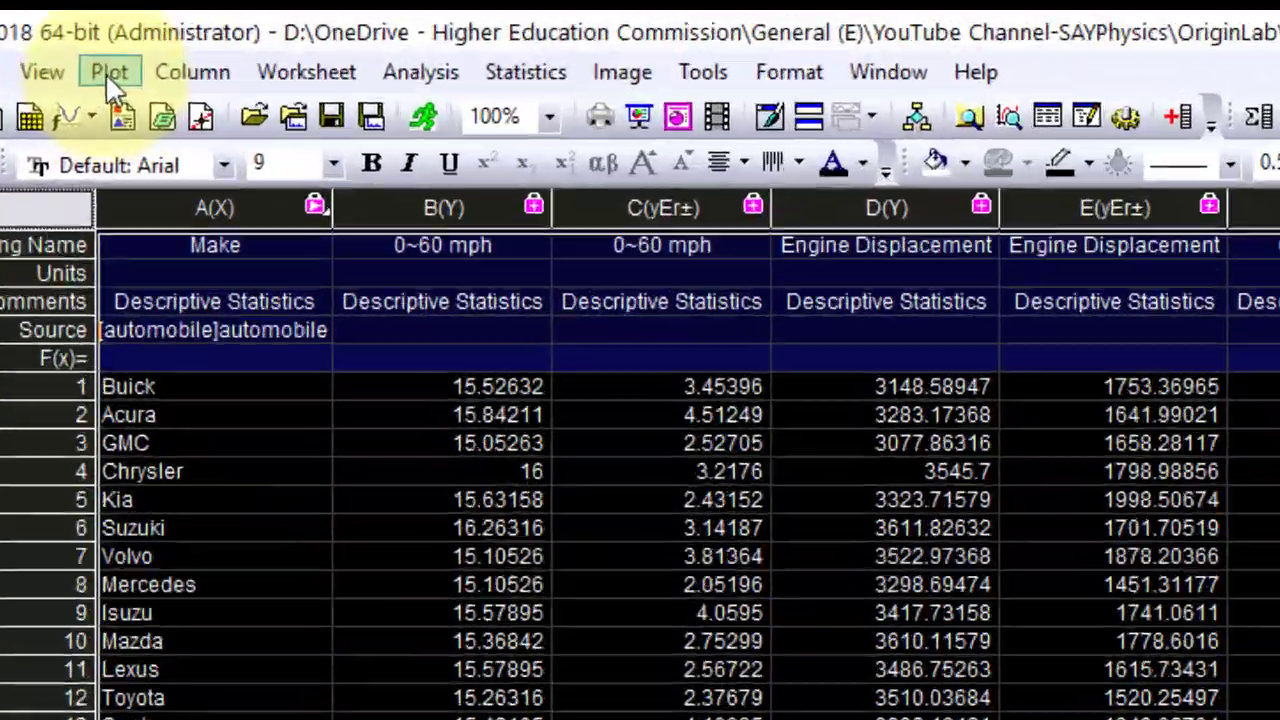
Create a Multi-Panel Stack scatter graph with 5 layers from the selected sheet
{"action": "left_click", "coordinate": [145, 50]}
{"action": "mouse_move", "coordinate": [152, 88]}
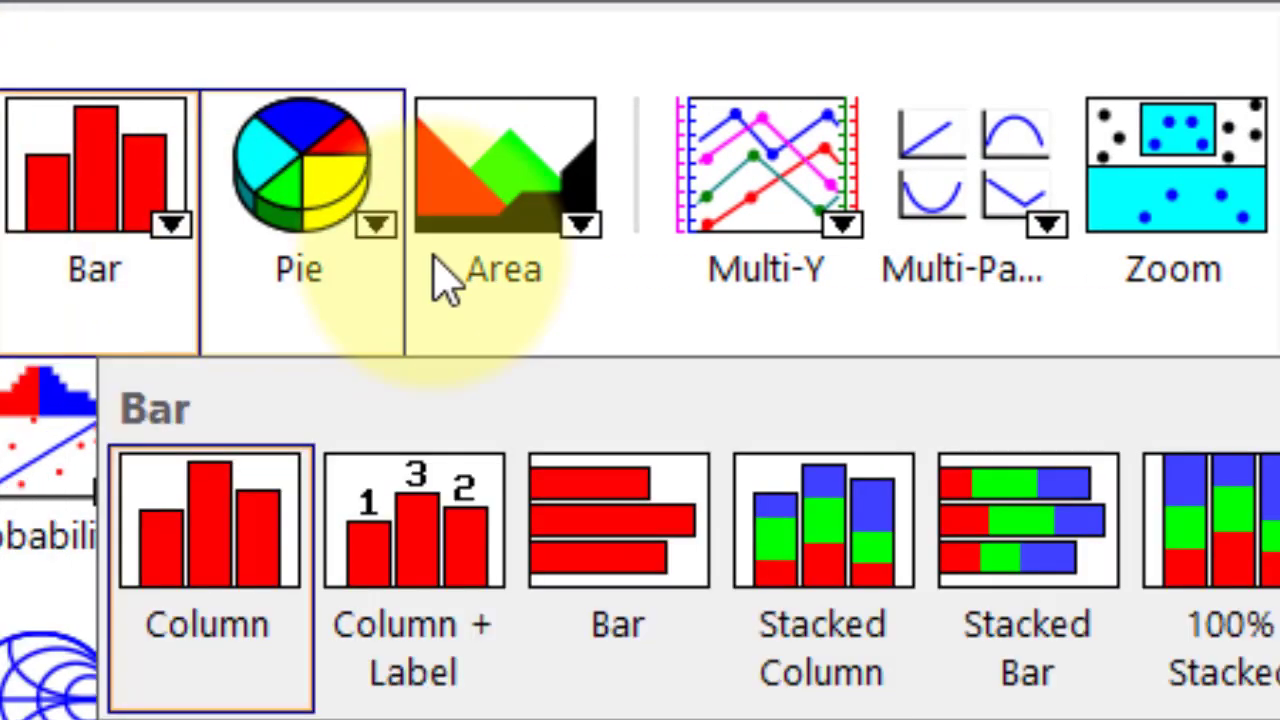
{"action": "mouse_move", "coordinate": [886, 252]}
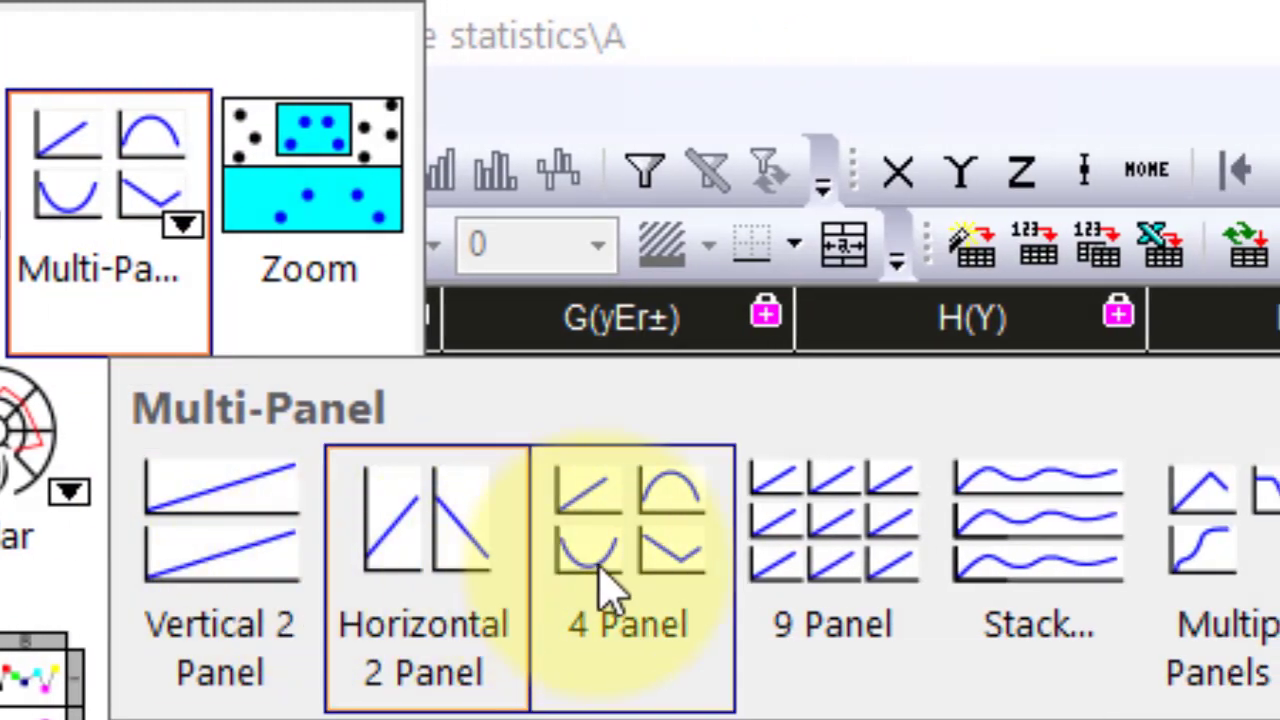
{"action": "left_click", "coordinate": [1040, 555]}
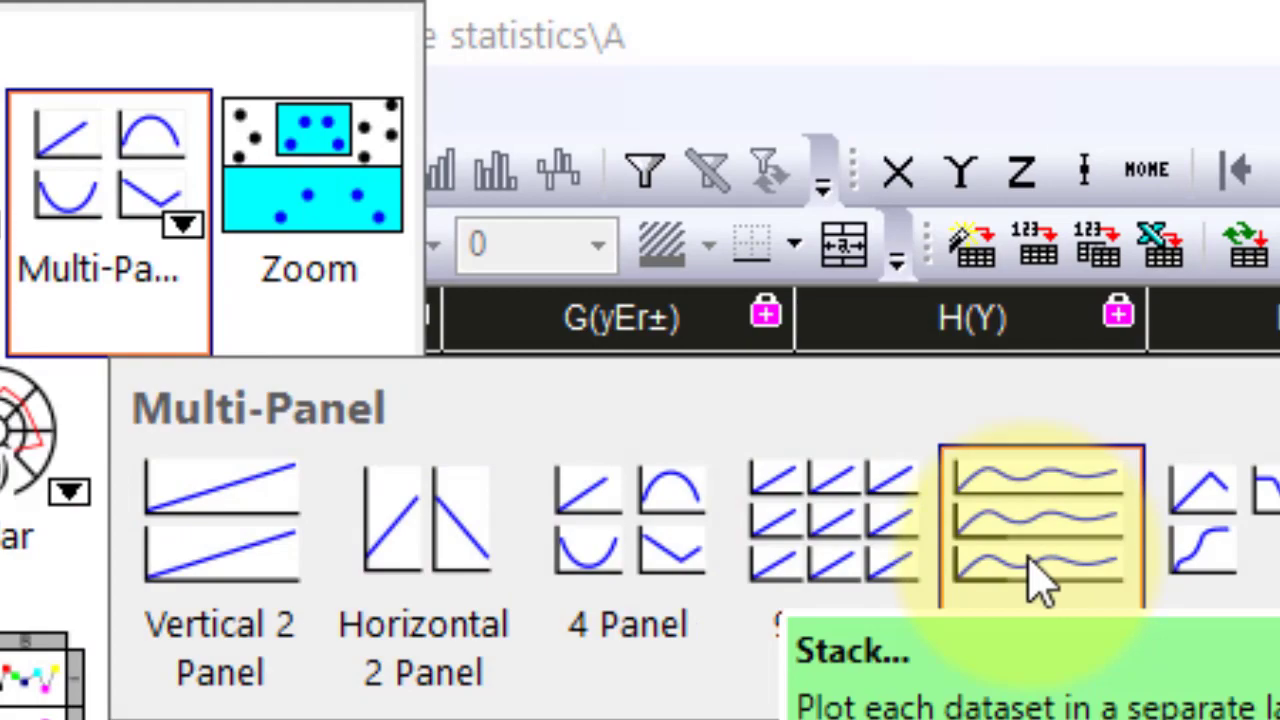
{"action": "left_click", "coordinate": [1045, 565]}
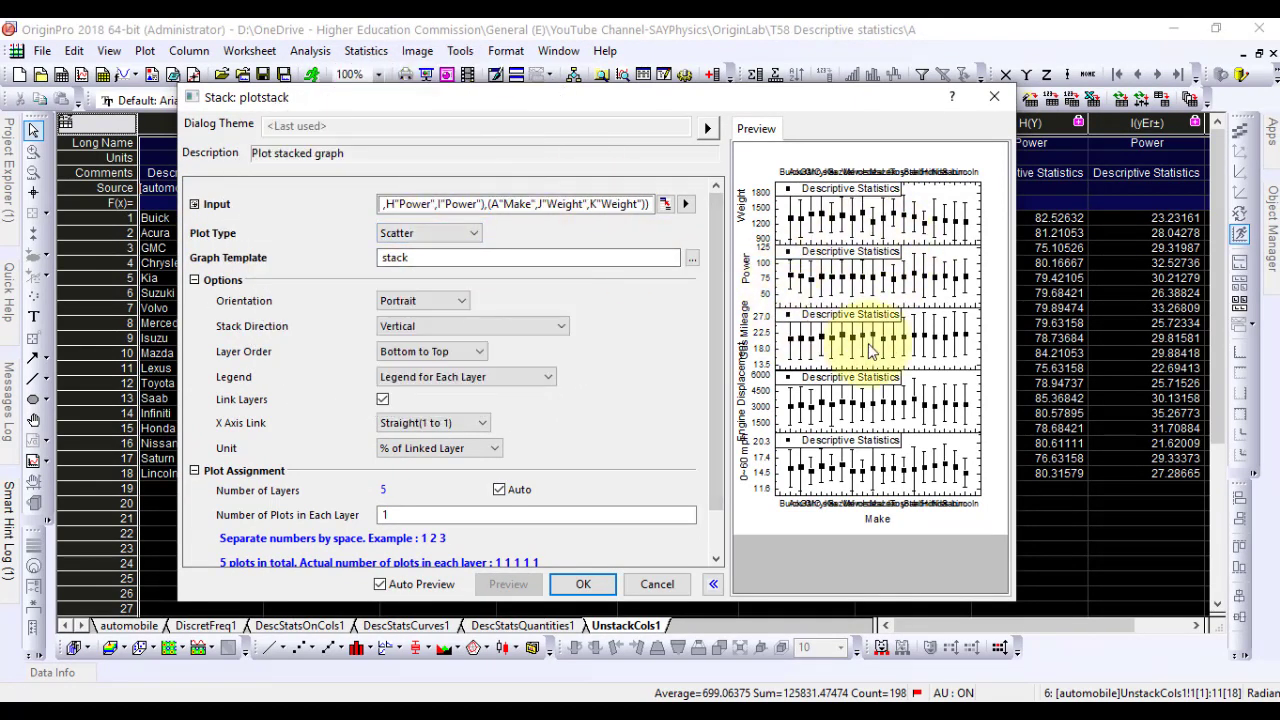
{"action": "left_click", "coordinate": [579, 585]}
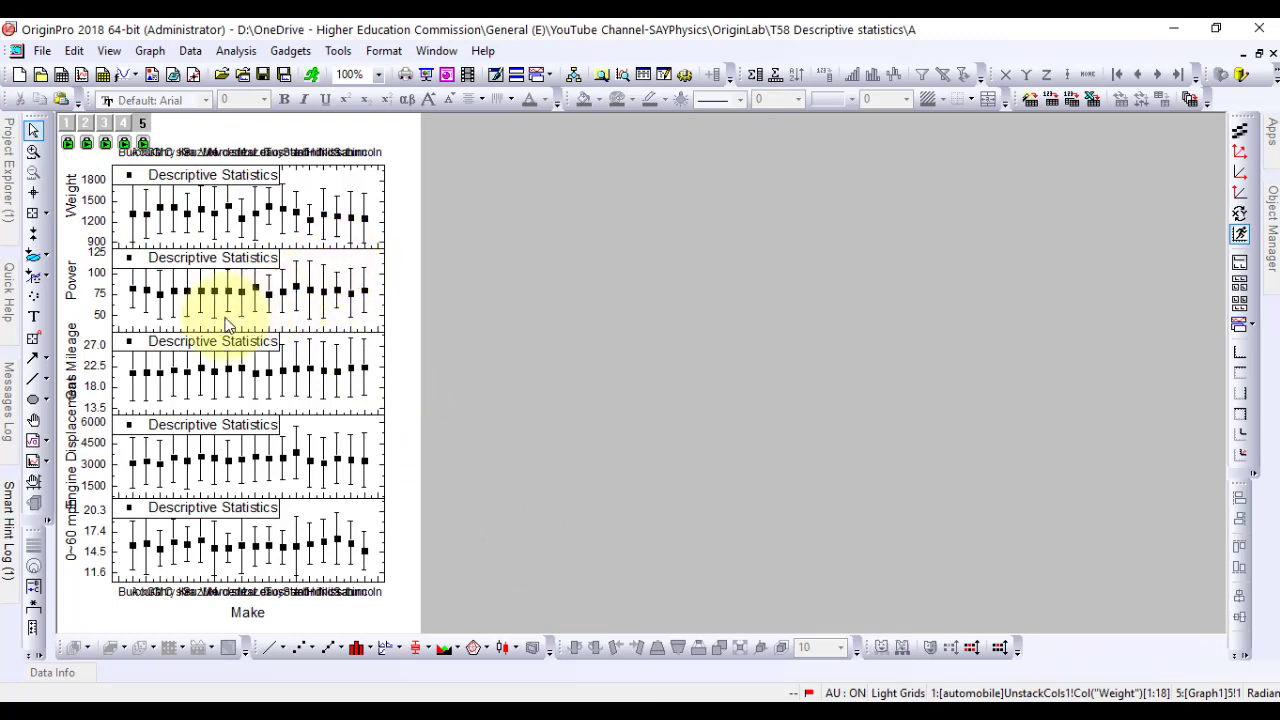
Zoom in to about 305% at the top of the page and select the top-axis Make tick labels
{"action": "scroll", "coordinate": [165, 372], "scroll_direction": "up", "scroll_amount": 5}
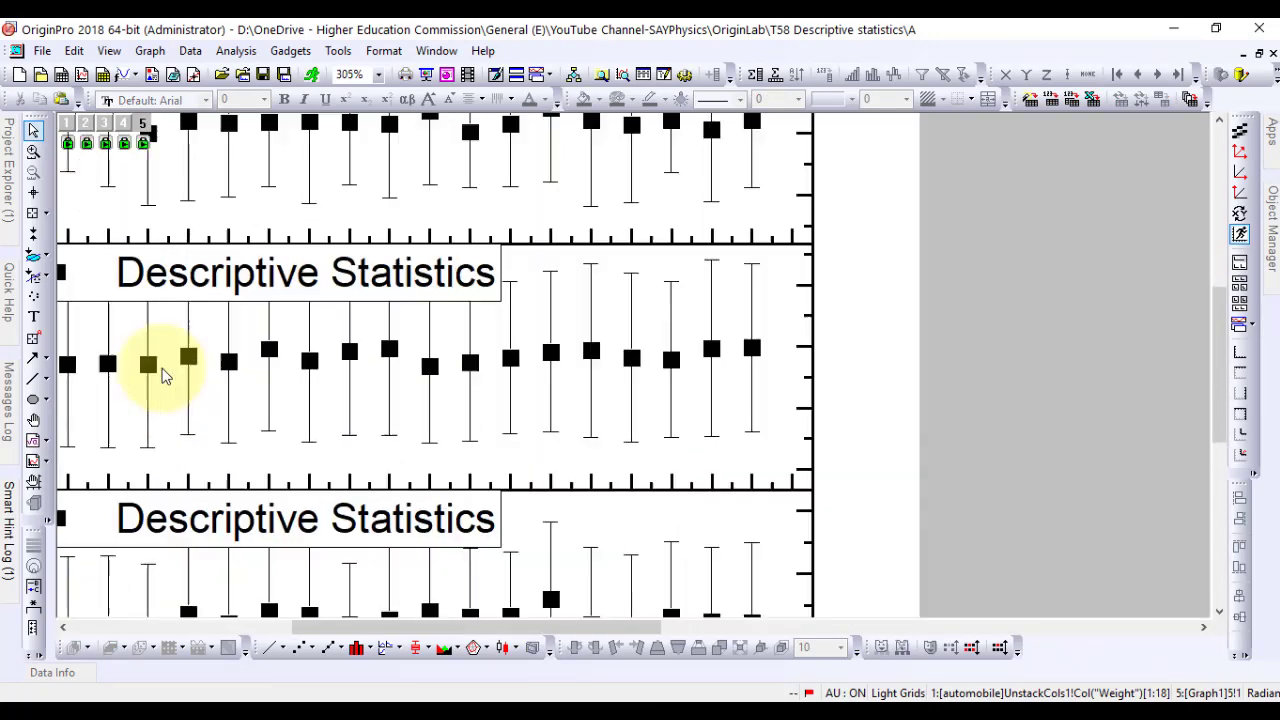
{"action": "left_click_drag", "start_coordinate": [628, 627], "coordinate": [408, 627]}
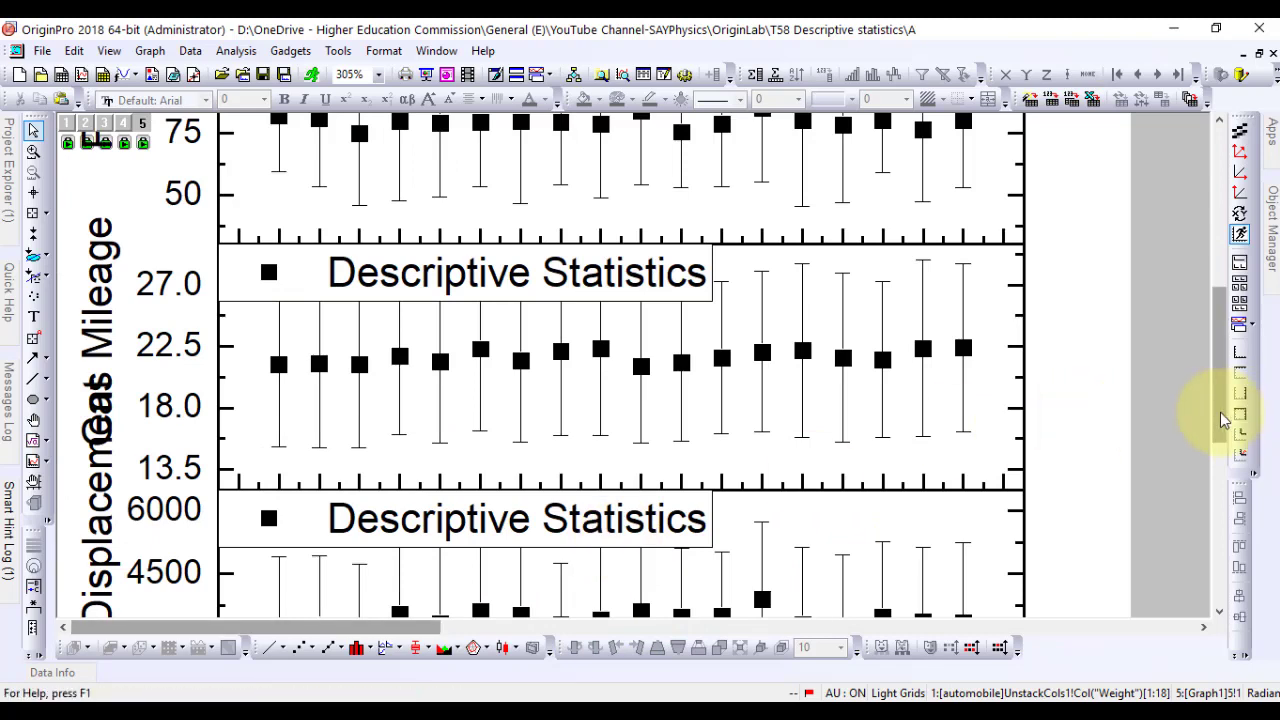
{"action": "scroll", "coordinate": [1213, 212], "scroll_direction": "up", "scroll_amount": 5}
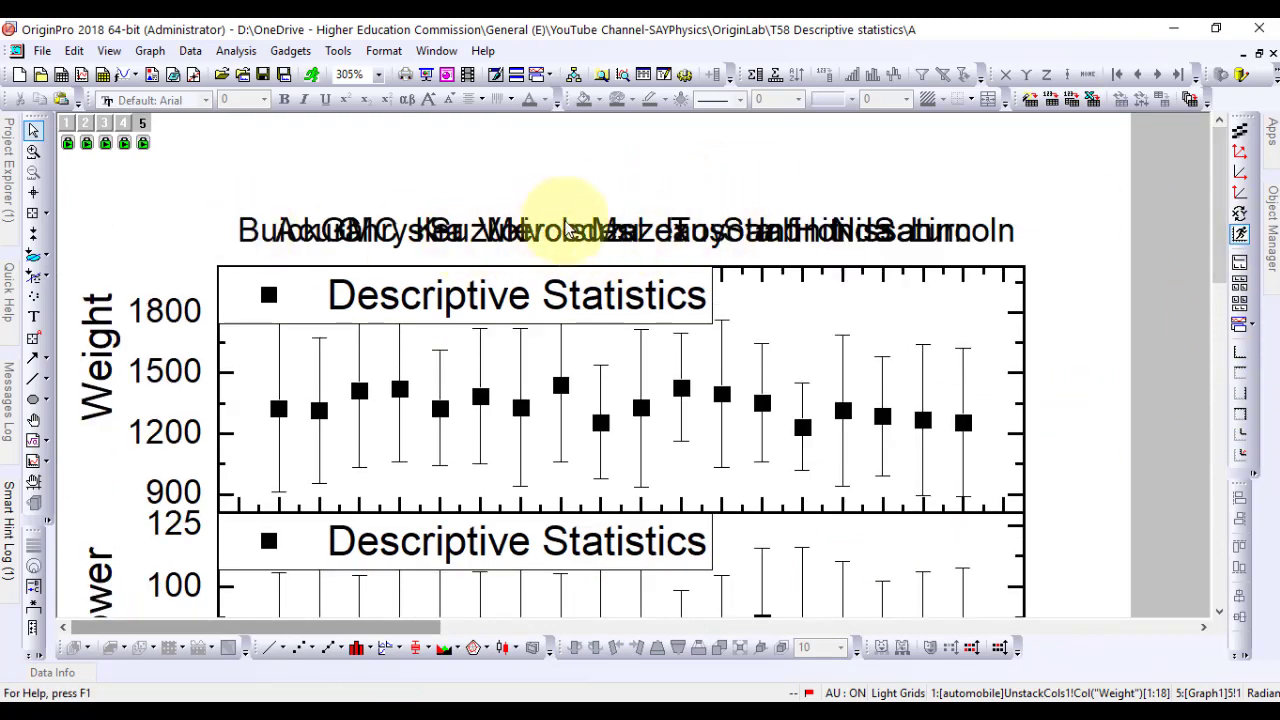
{"action": "left_click", "coordinate": [606, 231]}
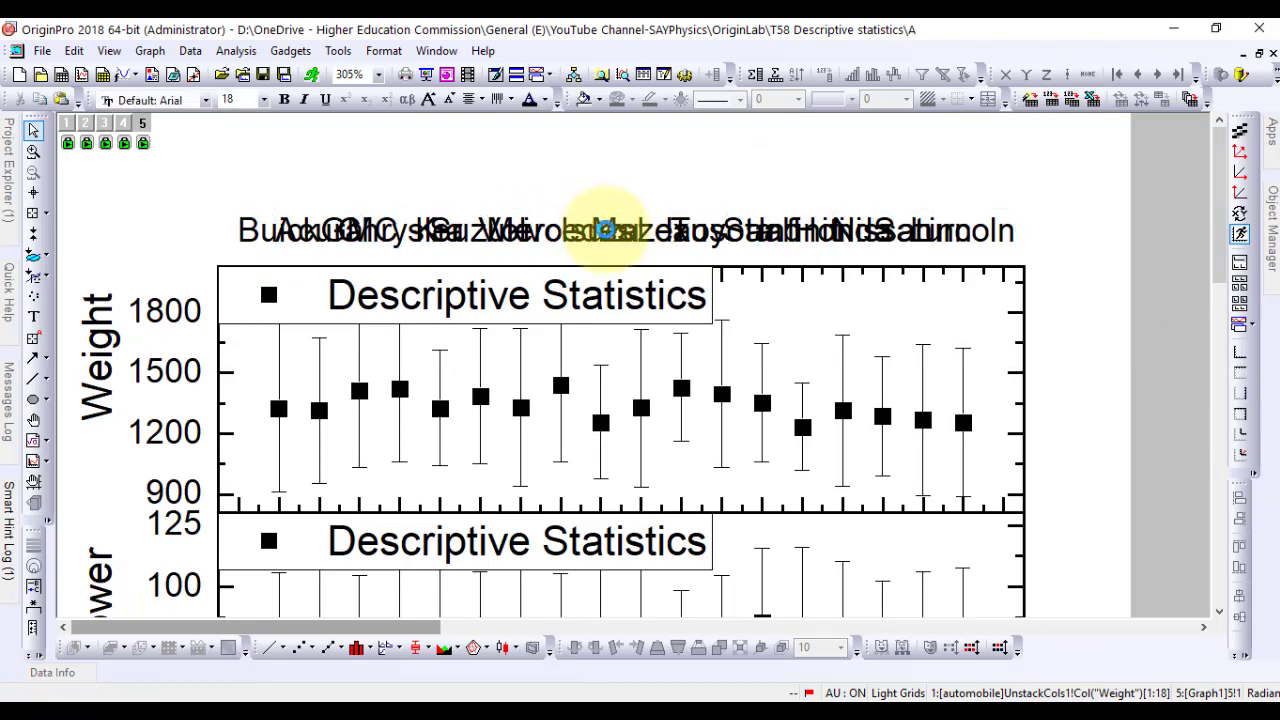
Rotate the top Make tick labels to 45 degrees, then to 60 degrees, applying each
{"action": "double_click", "coordinate": [606, 231]}
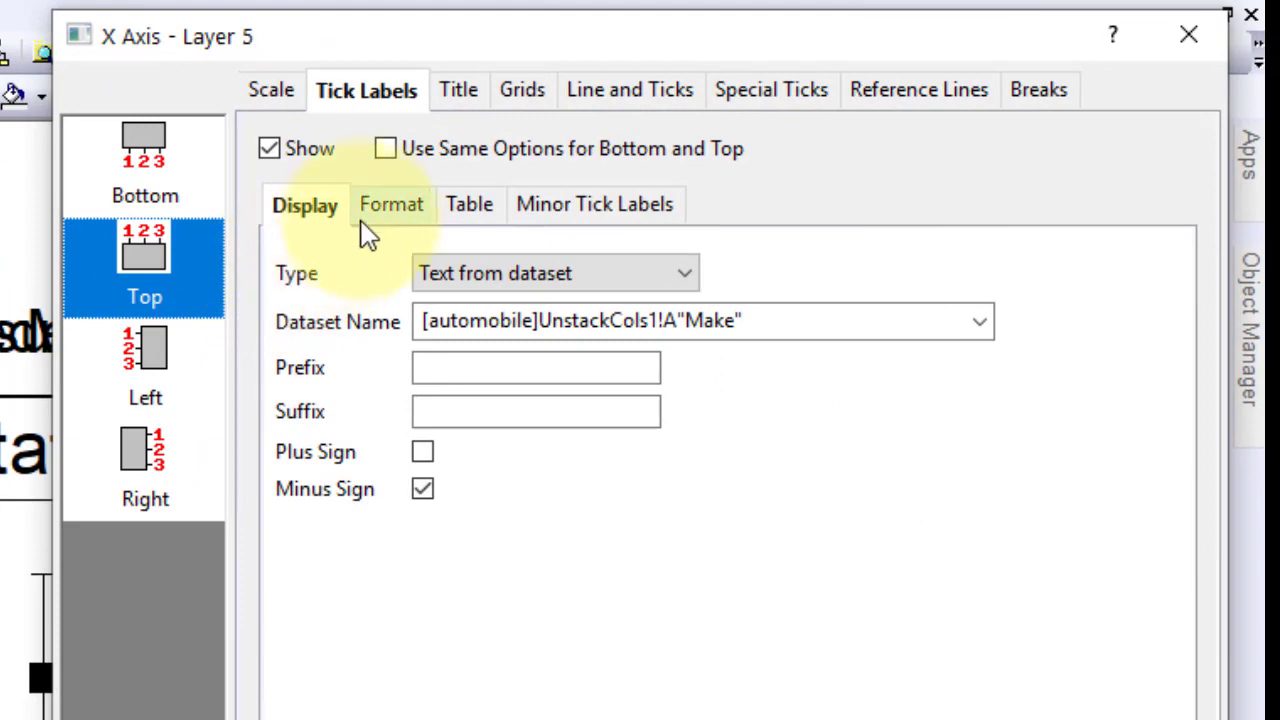
{"action": "left_click", "coordinate": [390, 218]}
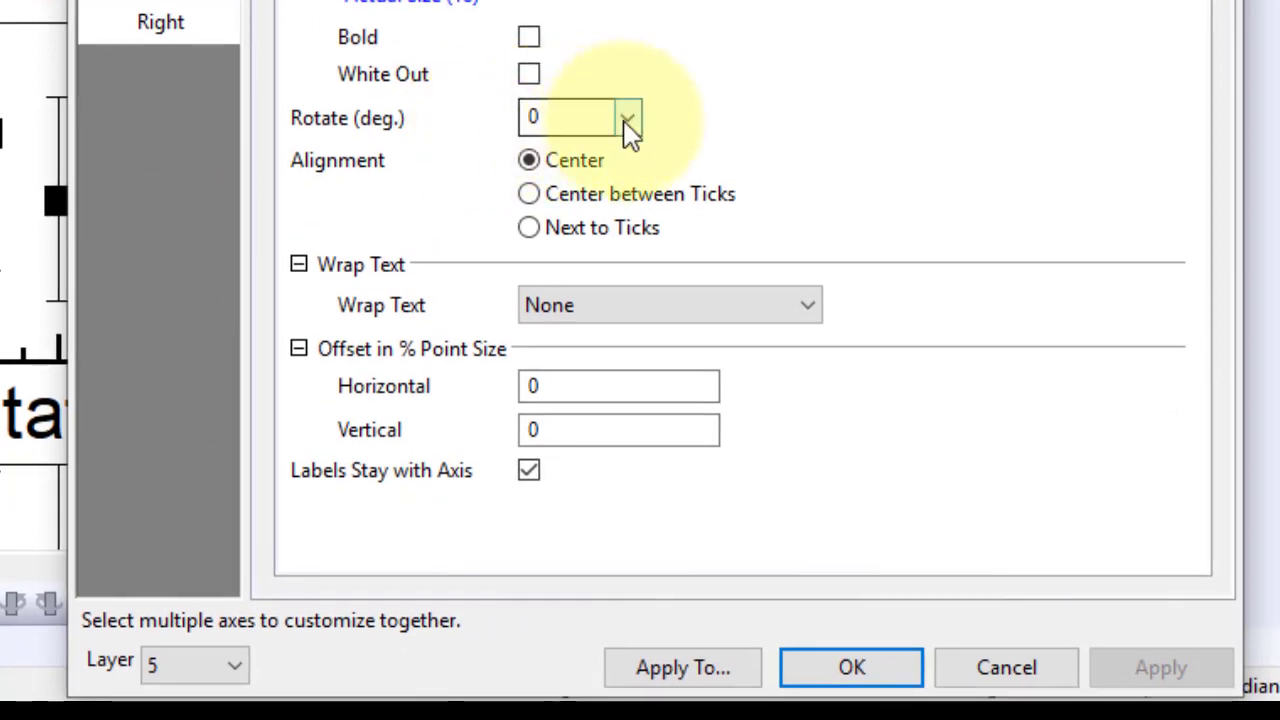
{"action": "left_click", "coordinate": [628, 122]}
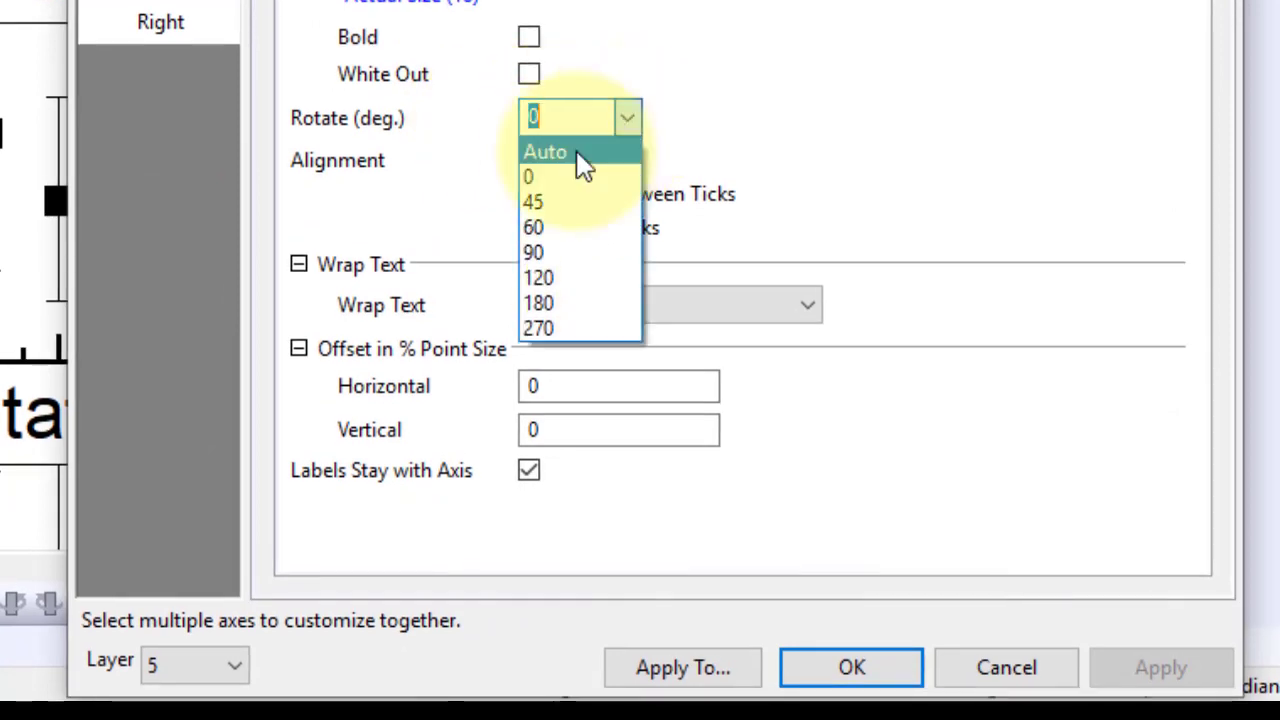
{"action": "left_click", "coordinate": [530, 196]}
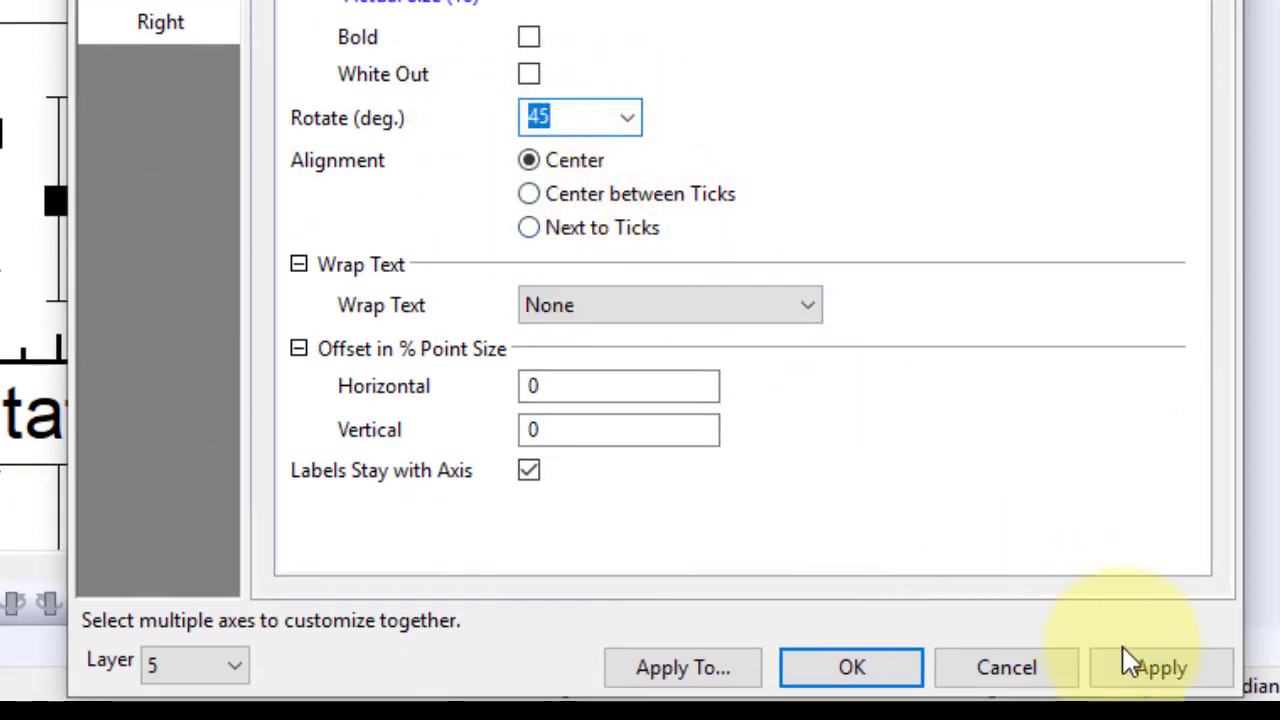
{"action": "left_click", "coordinate": [1155, 666]}
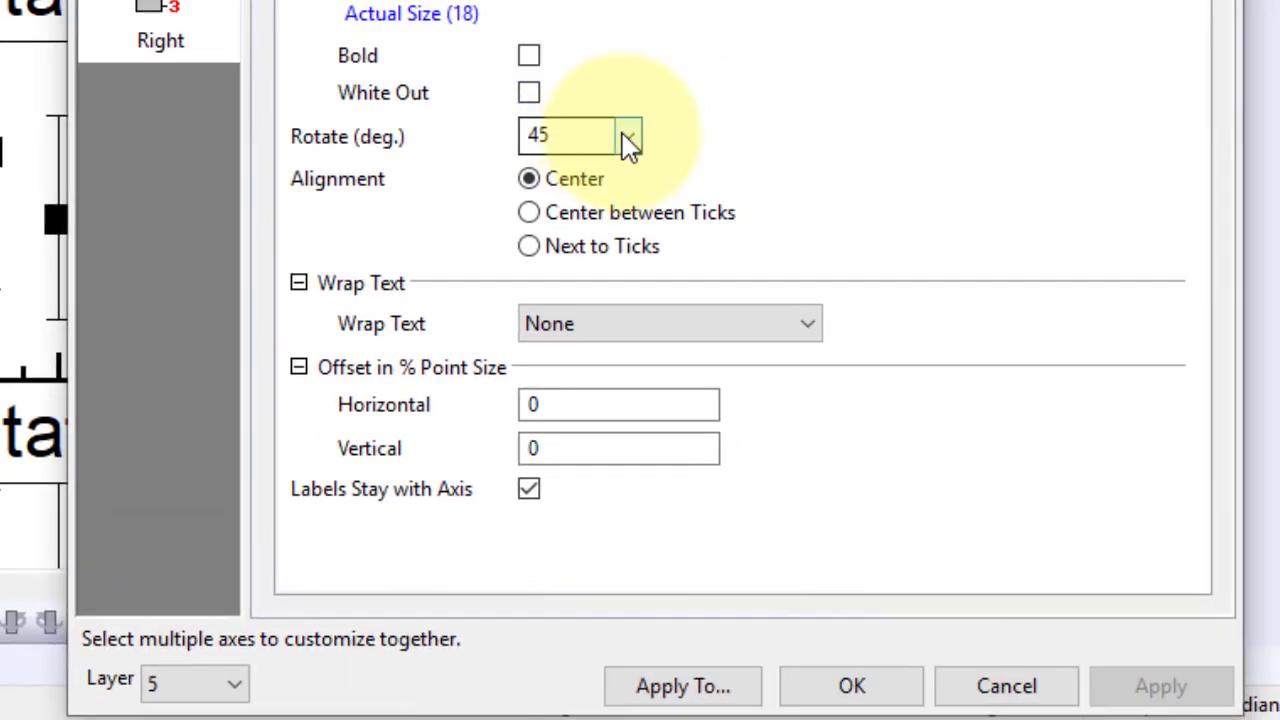
{"action": "left_click", "coordinate": [627, 135]}
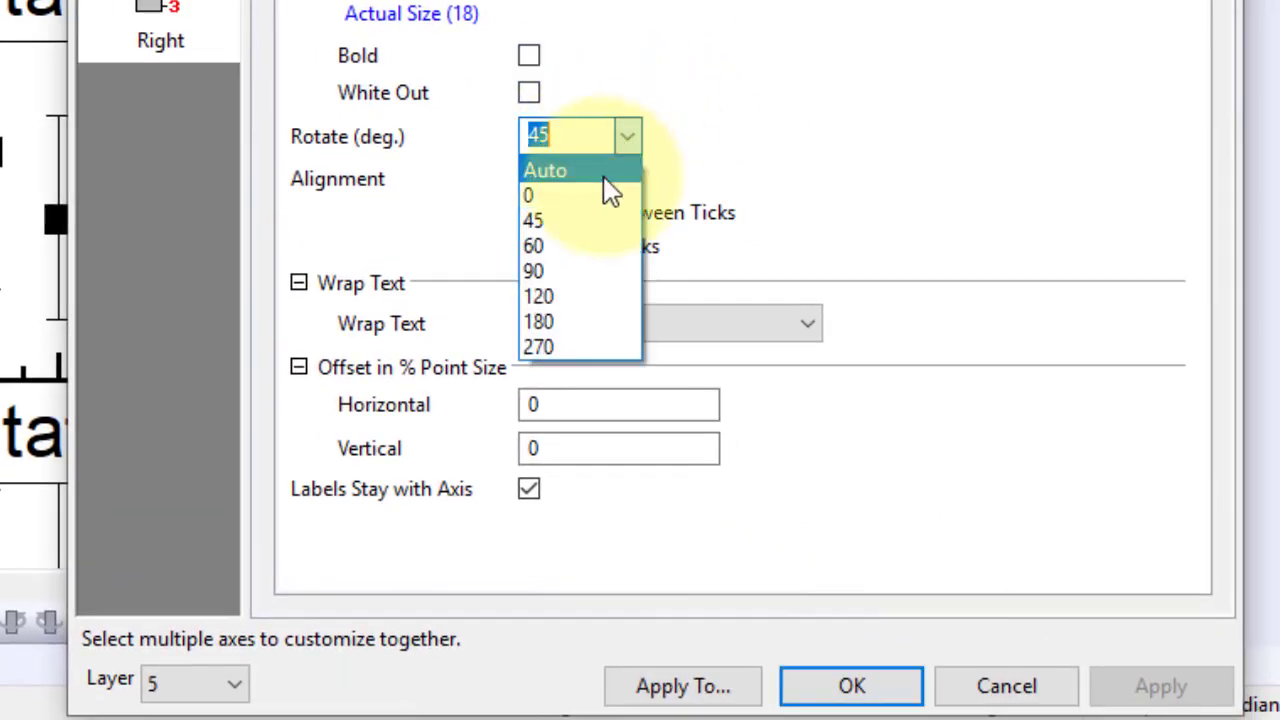
{"action": "left_click", "coordinate": [582, 250]}
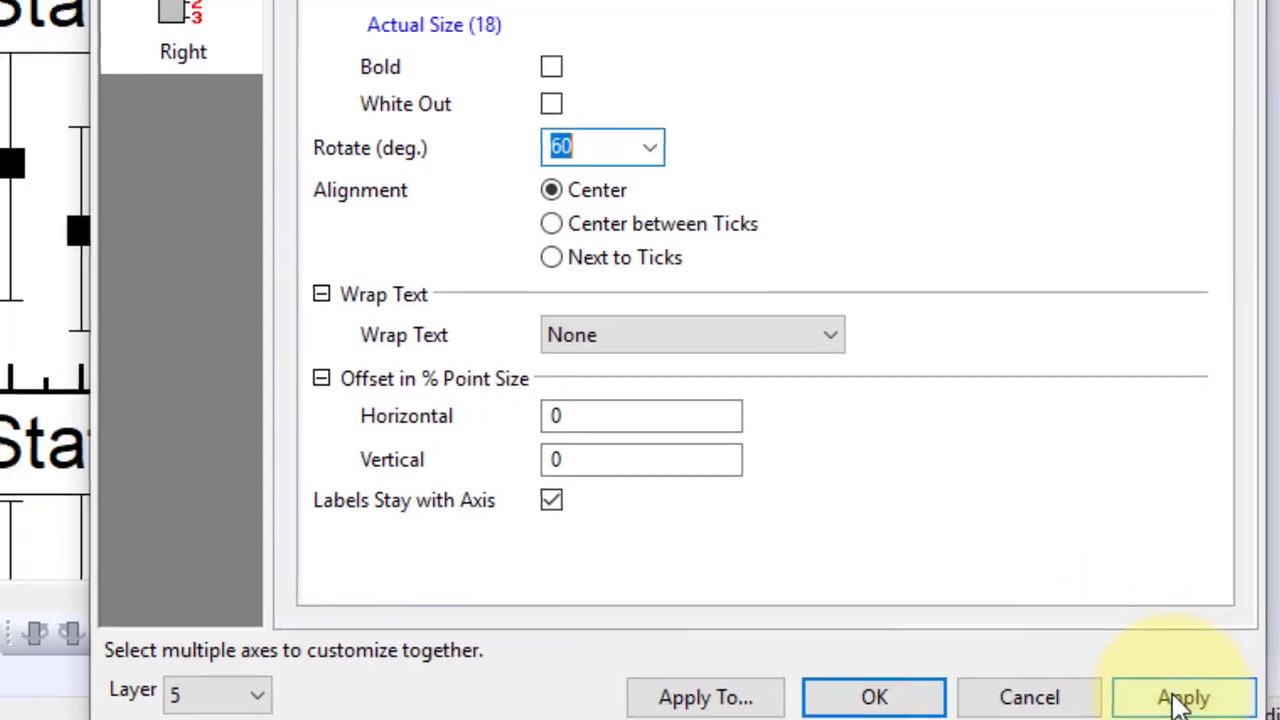
{"action": "left_click", "coordinate": [1183, 698]}
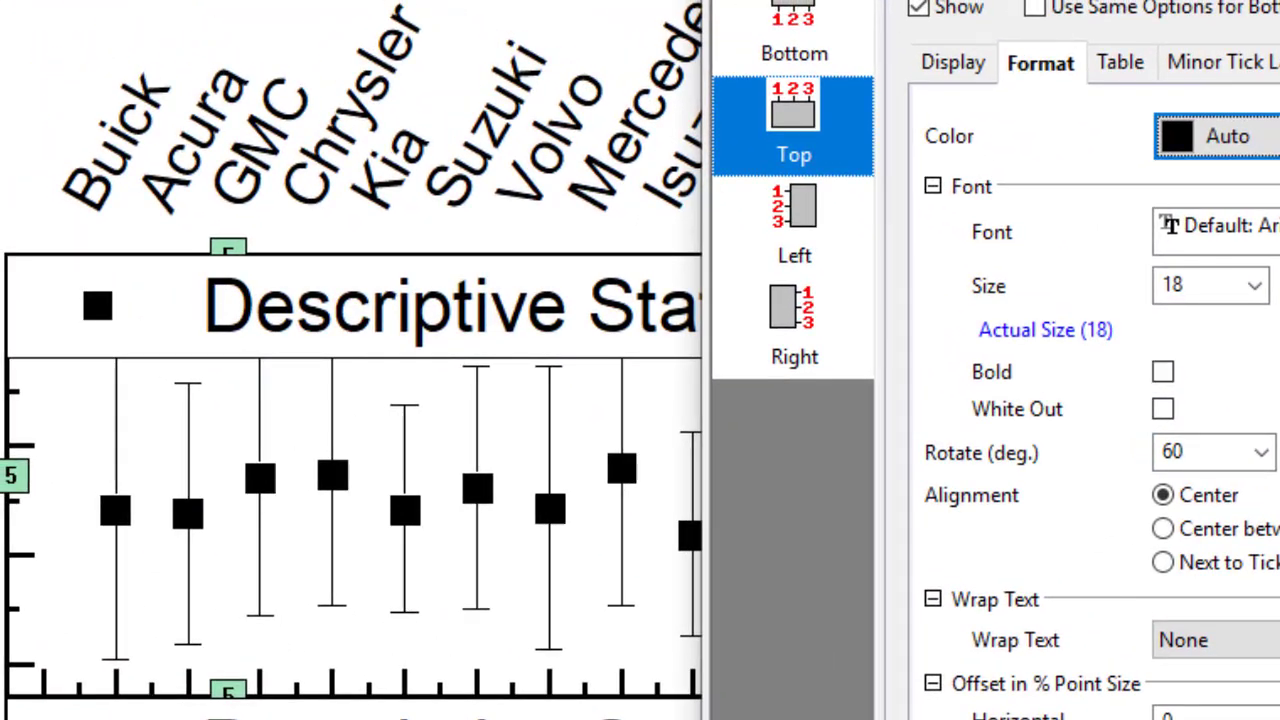
Try a 90-degree rotation, then settle on 60 degrees and confirm
{"action": "left_click", "coordinate": [1262, 453]}
{"action": "left_click", "coordinate": [1192, 586]}
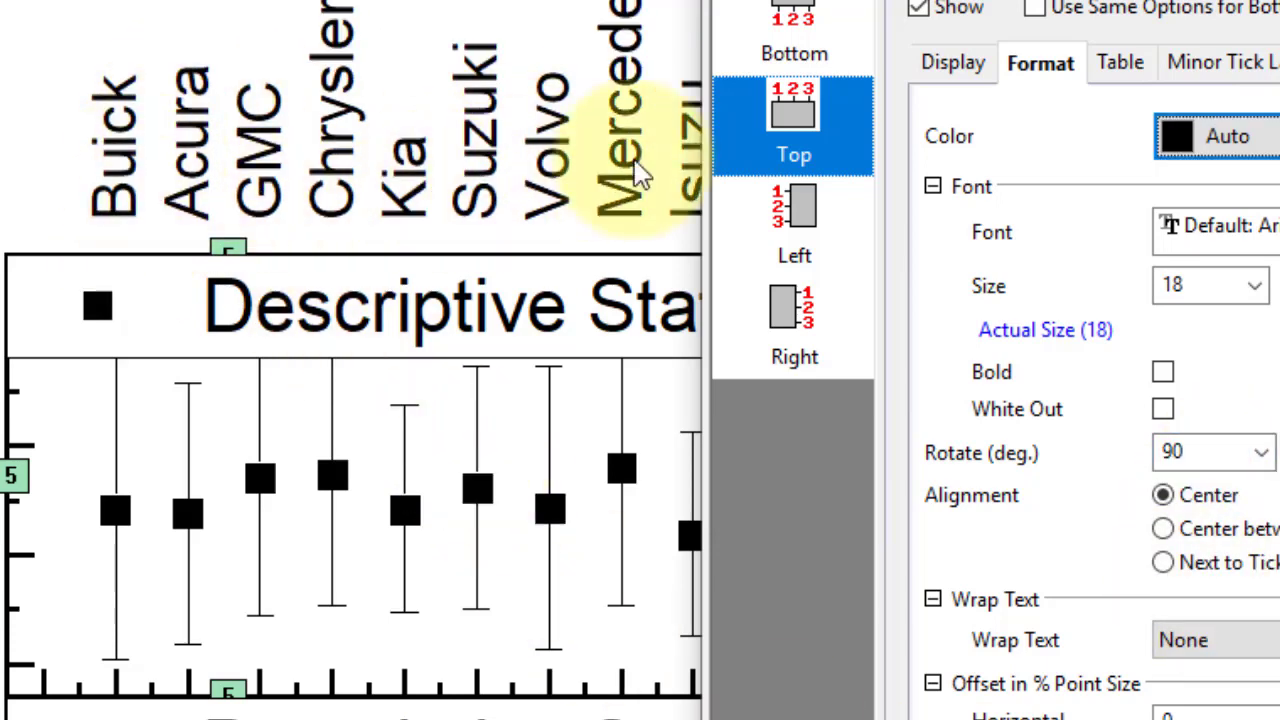
{"action": "left_click", "coordinate": [1262, 453]}
{"action": "left_click", "coordinate": [1228, 563]}
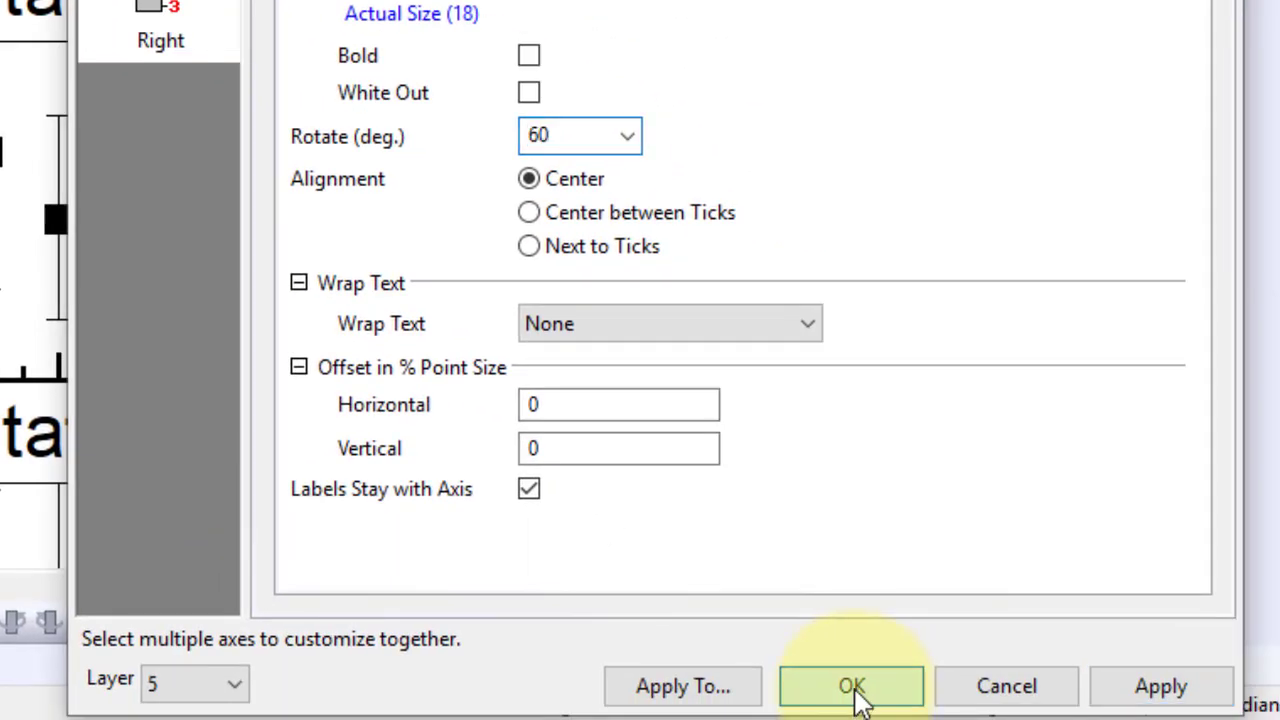
{"action": "left_click", "coordinate": [860, 694]}
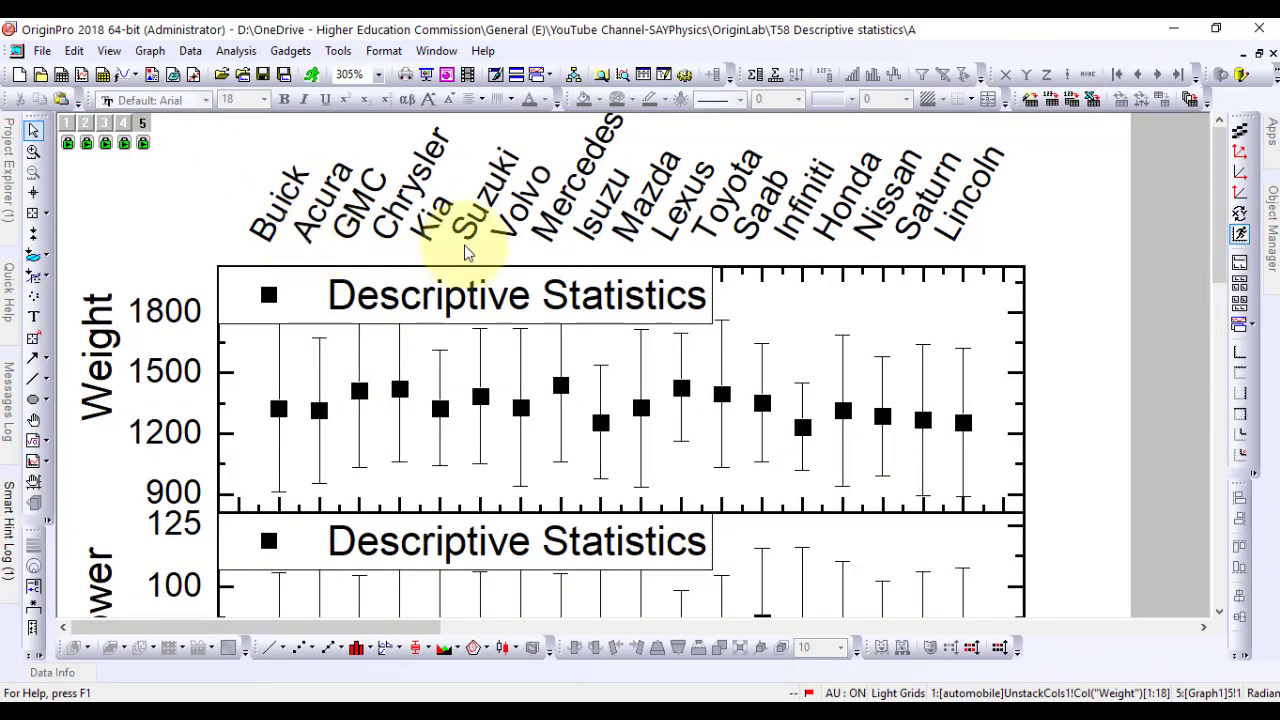
Set the bottom tick labels' Rotate to 60 degrees and nudge the Make title below them
{"action": "scroll", "coordinate": [465, 250], "scroll_direction": "down", "scroll_amount": 8}
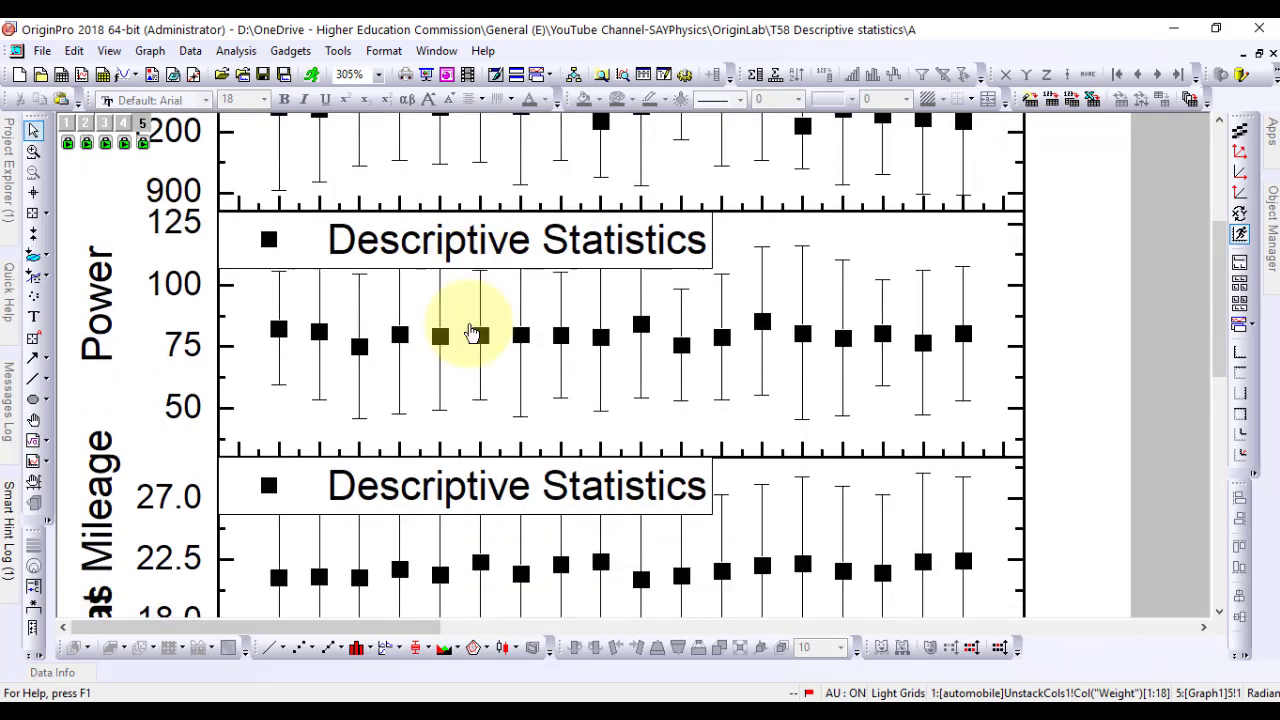
{"action": "scroll", "coordinate": [472, 333], "scroll_direction": "down", "scroll_amount": 8}
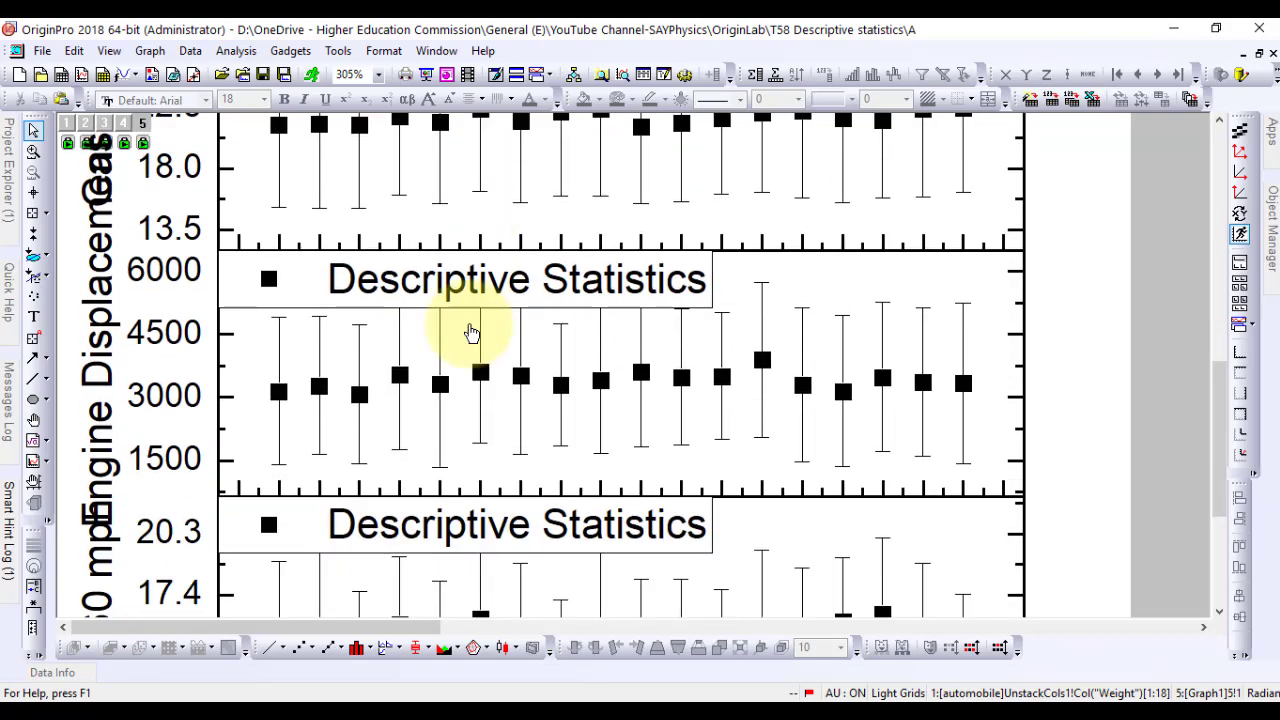
{"action": "scroll", "coordinate": [472, 333], "scroll_direction": "down", "scroll_amount": 3}
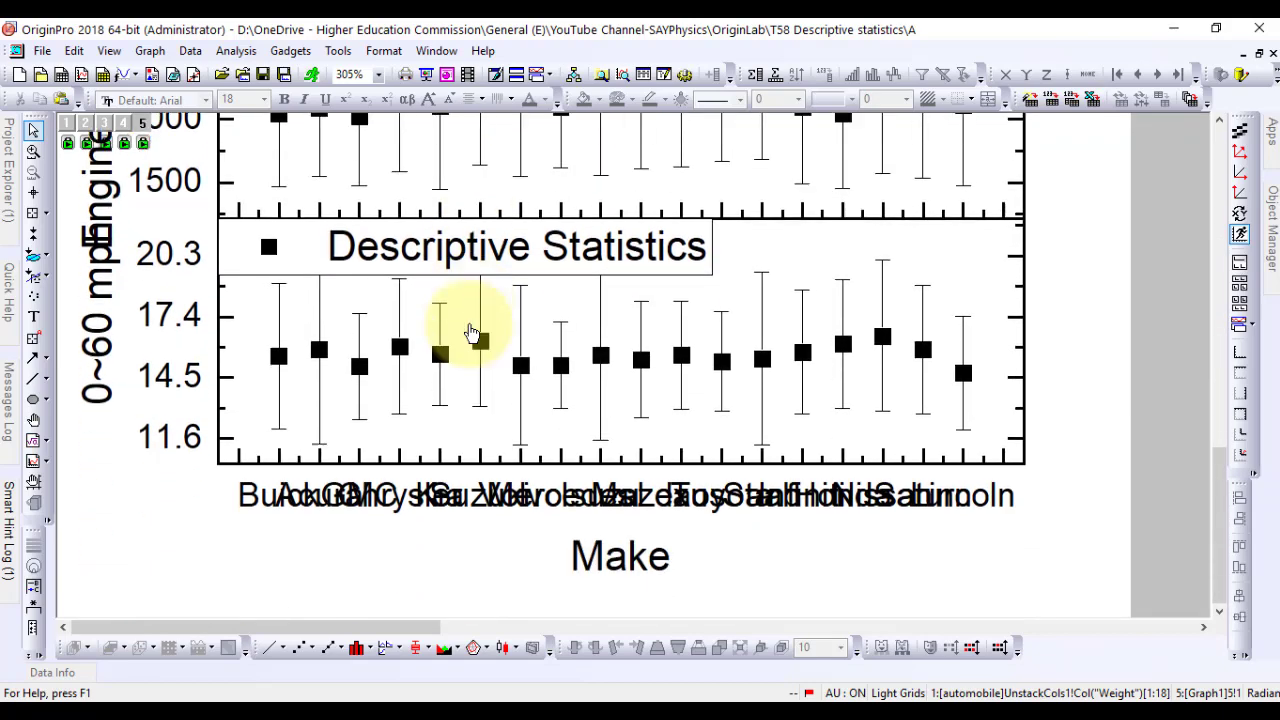
{"action": "double_click", "coordinate": [622, 505]}
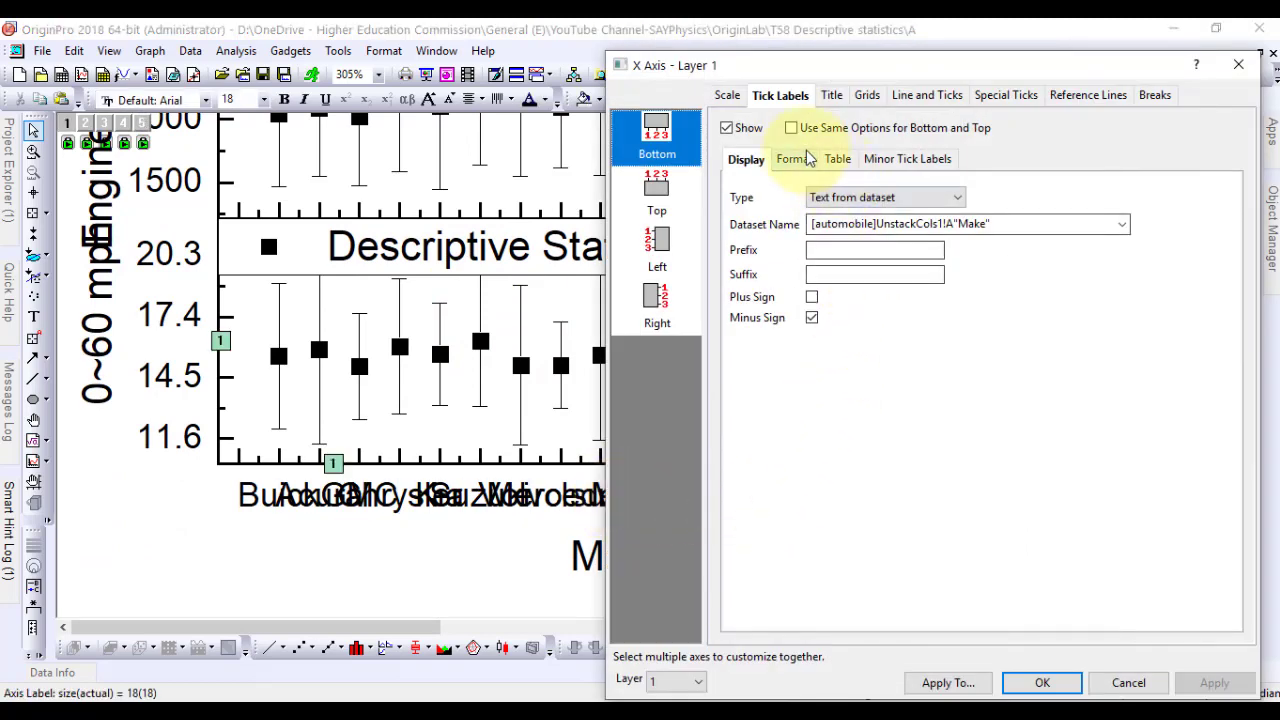
{"action": "left_click", "coordinate": [797, 160]}
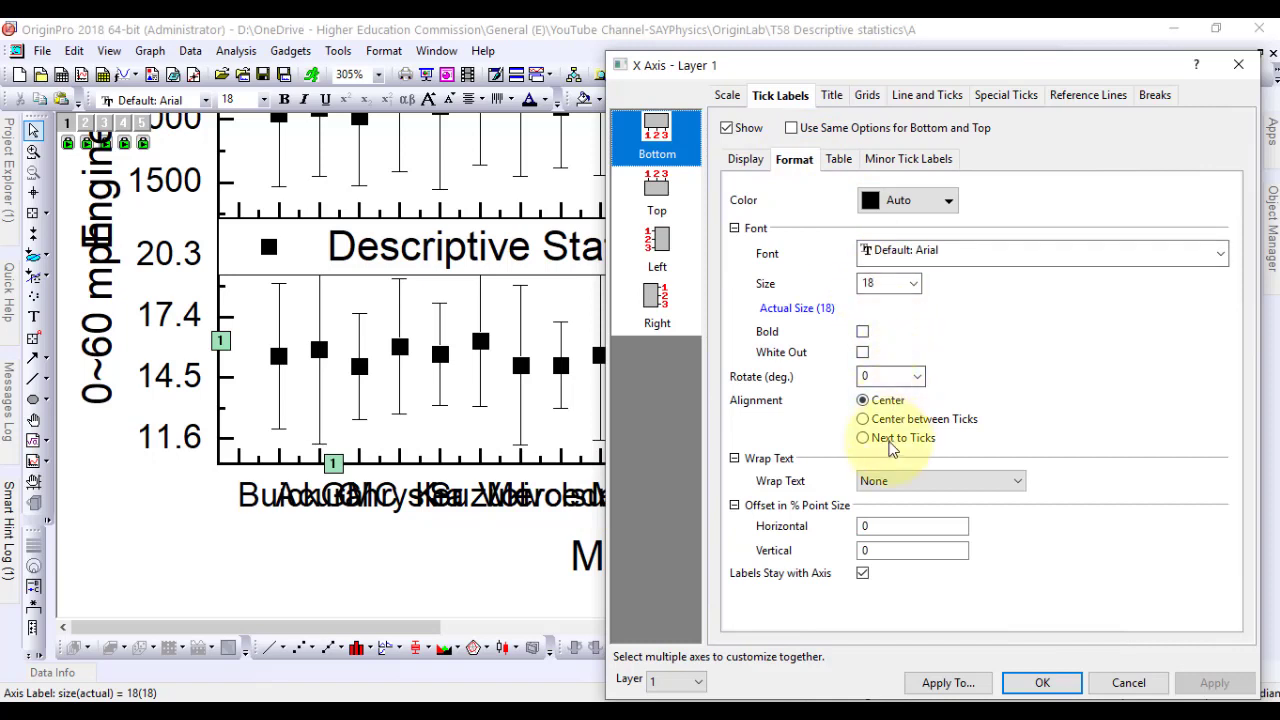
{"action": "left_click", "coordinate": [920, 383]}
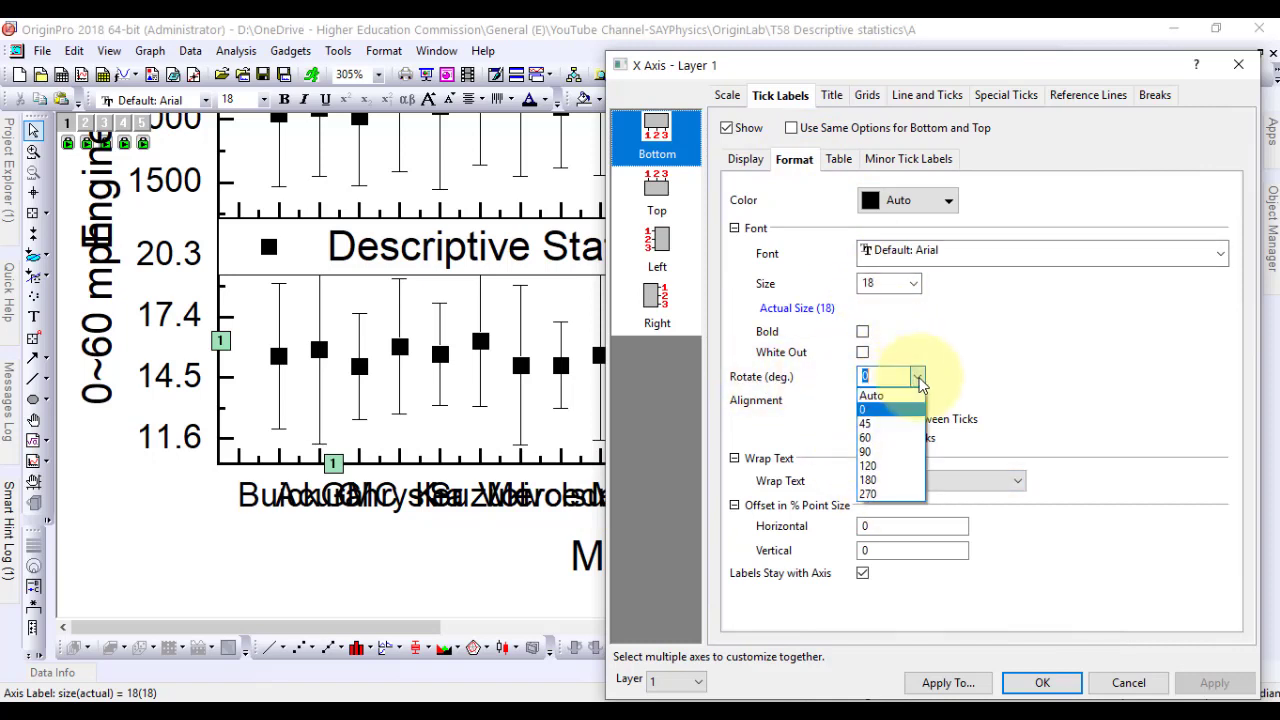
{"action": "left_click", "coordinate": [867, 416]}
{"action": "type", "text": "60"}
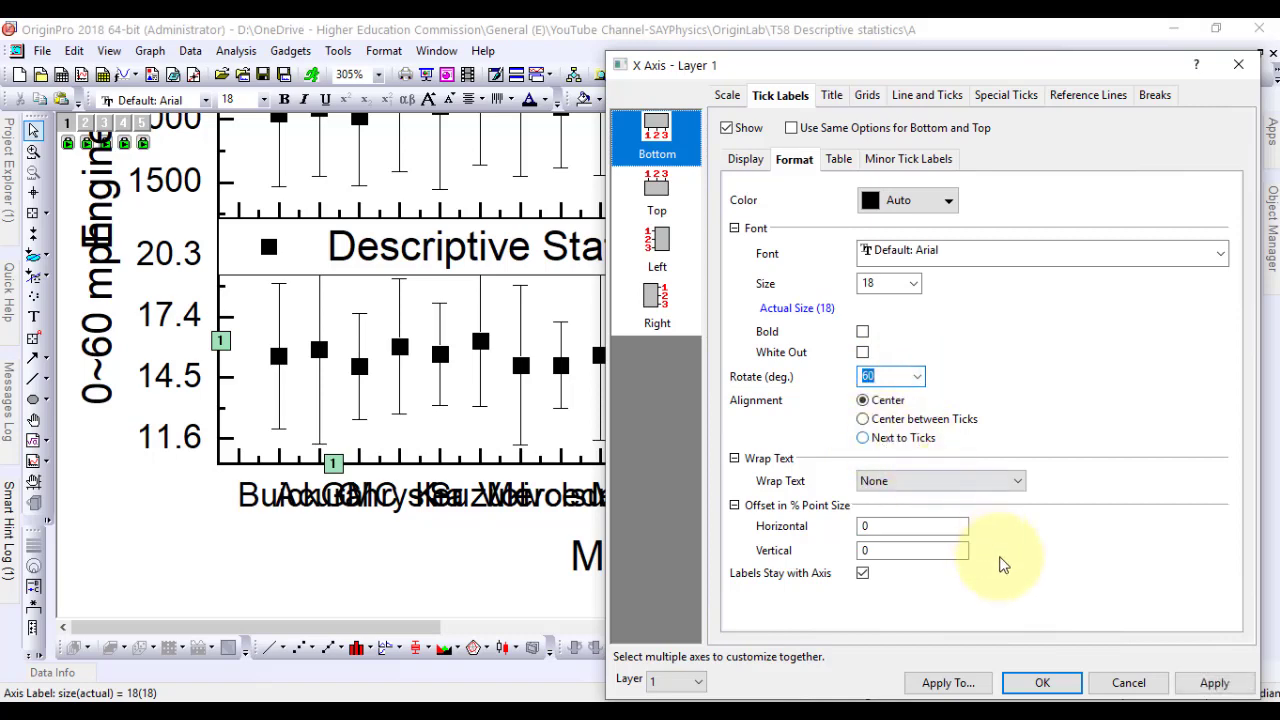
{"action": "left_click", "coordinate": [1214, 683]}
{"action": "left_click", "coordinate": [1043, 683]}
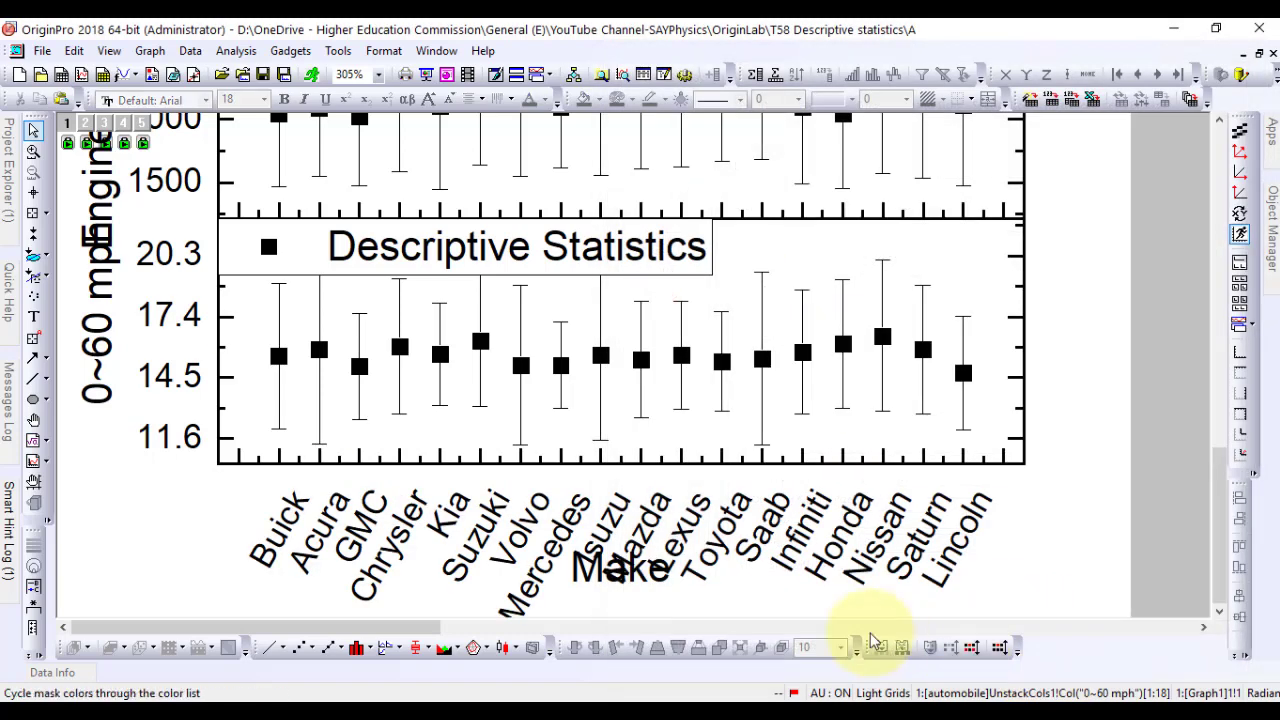
{"action": "left_click", "coordinate": [583, 588]}
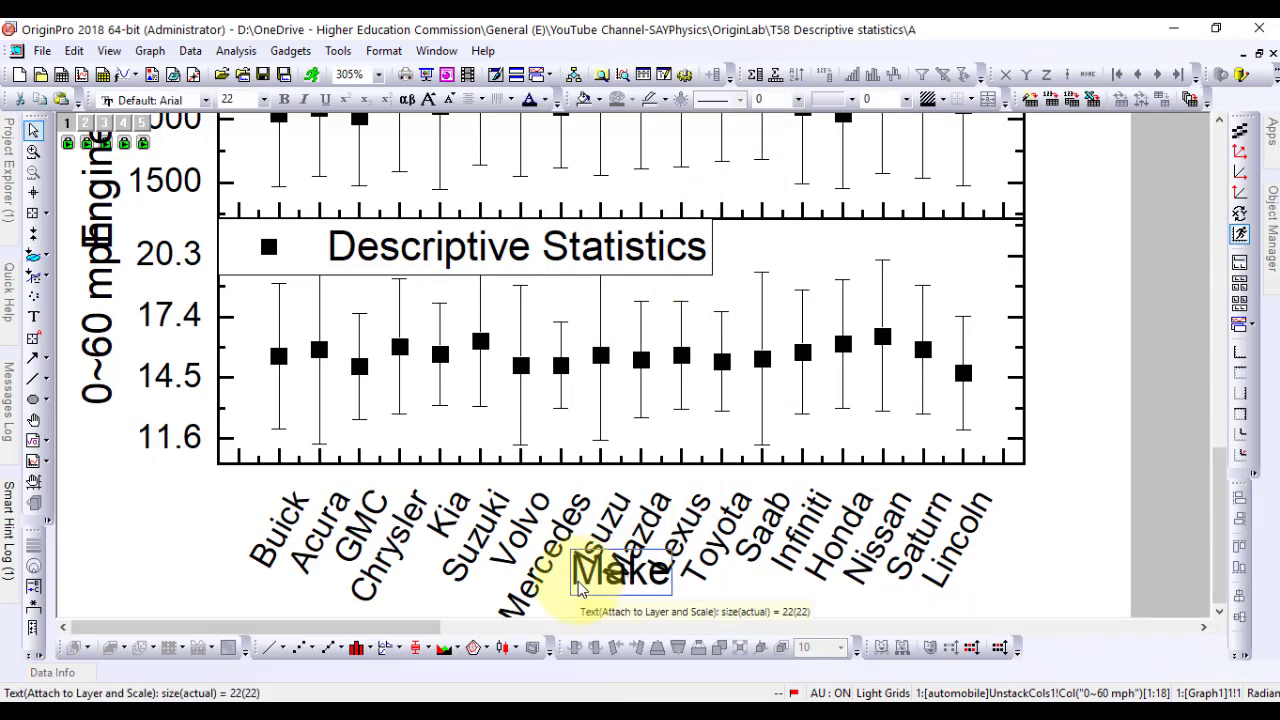
{"action": "key", "text": "Down"}
{"action": "key", "text": "Down"}
{"action": "key", "text": "Down"}
{"action": "key", "text": "Down"}
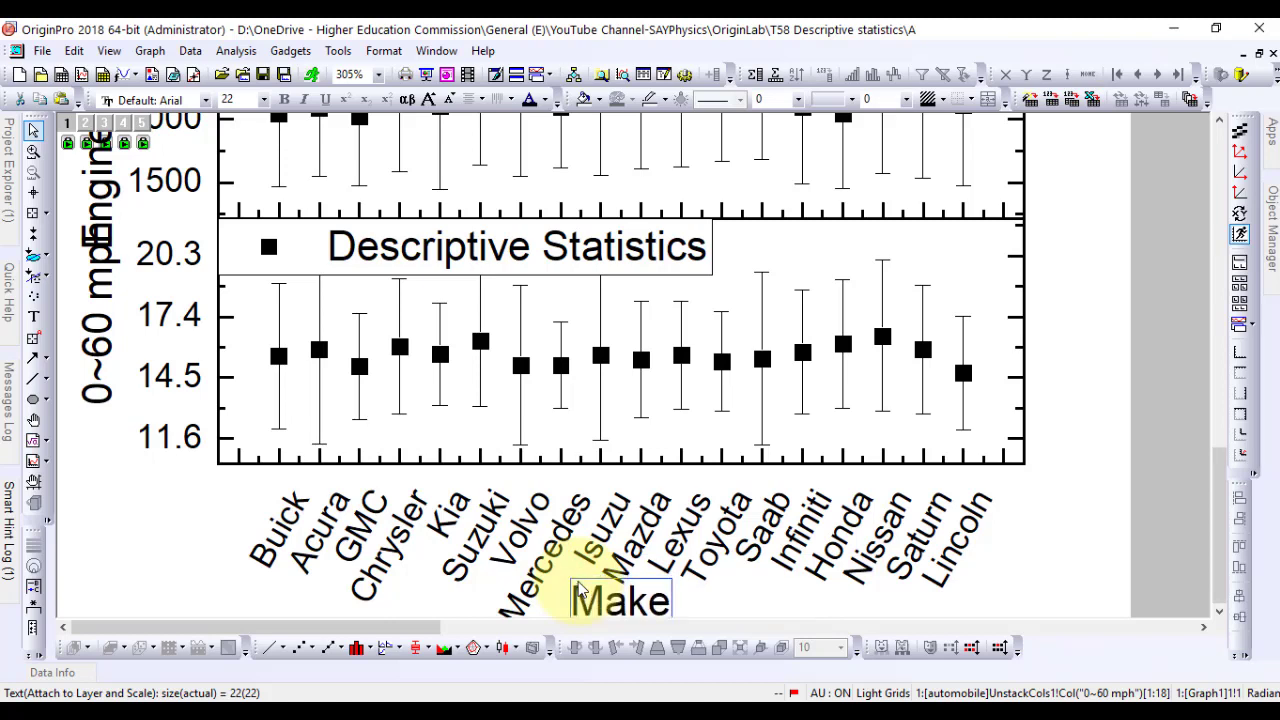
Delete the legends in the 0~60 mph and Engine Displacement panels
{"action": "left_click", "coordinate": [1060, 537]}
{"action": "scroll", "coordinate": [634, 350], "scroll_direction": "up", "scroll_amount": 3}
{"action": "left_click", "coordinate": [602, 450]}
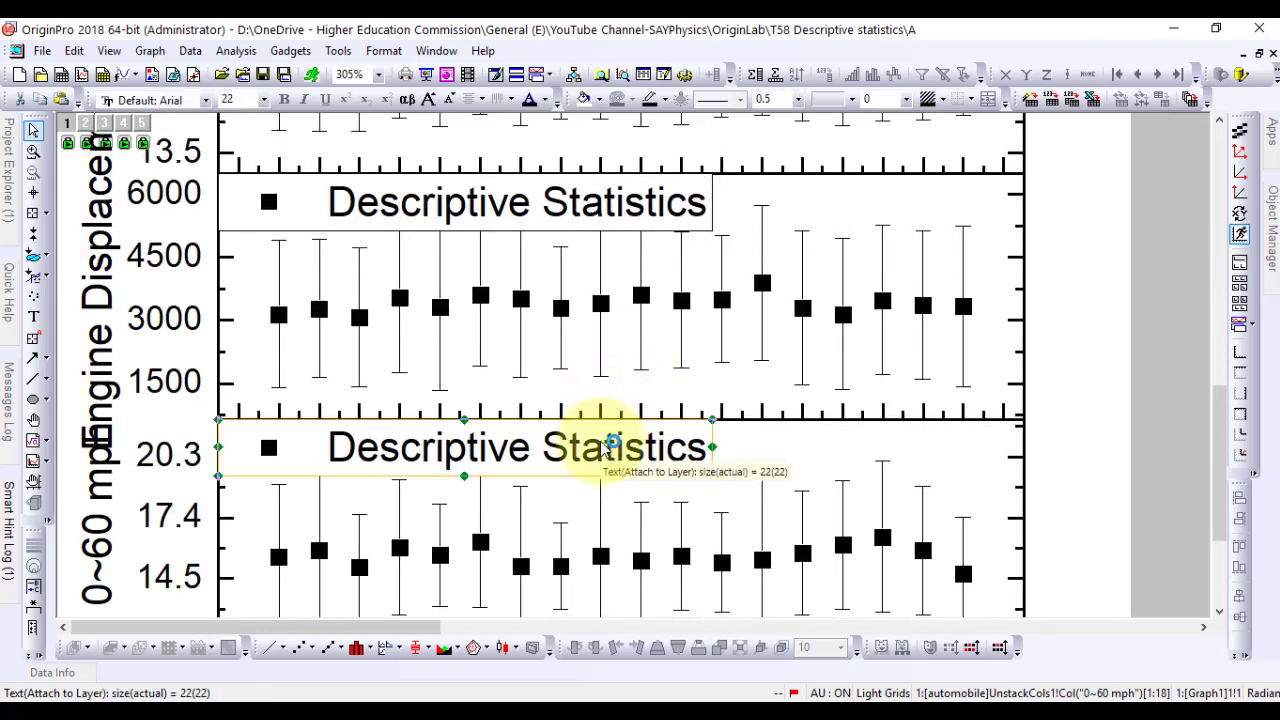
{"action": "key", "text": "Delete"}
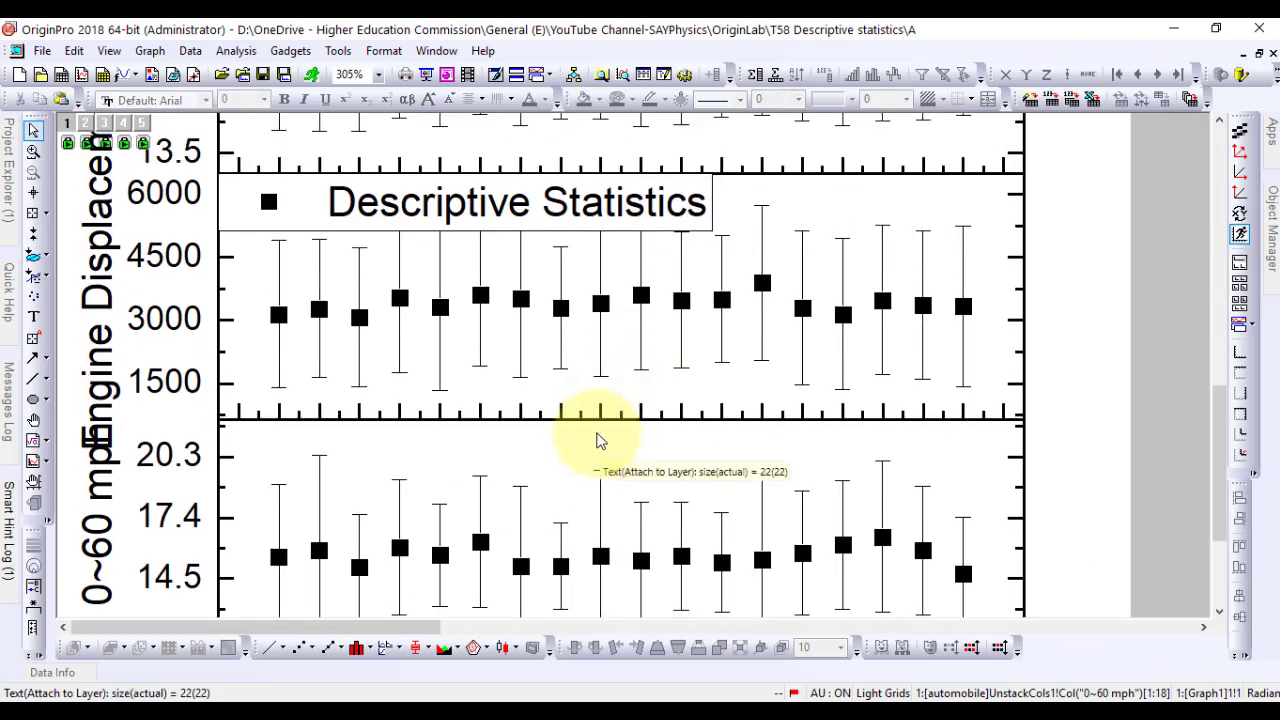
{"action": "left_click", "coordinate": [603, 215]}
{"action": "key", "text": "Delete"}
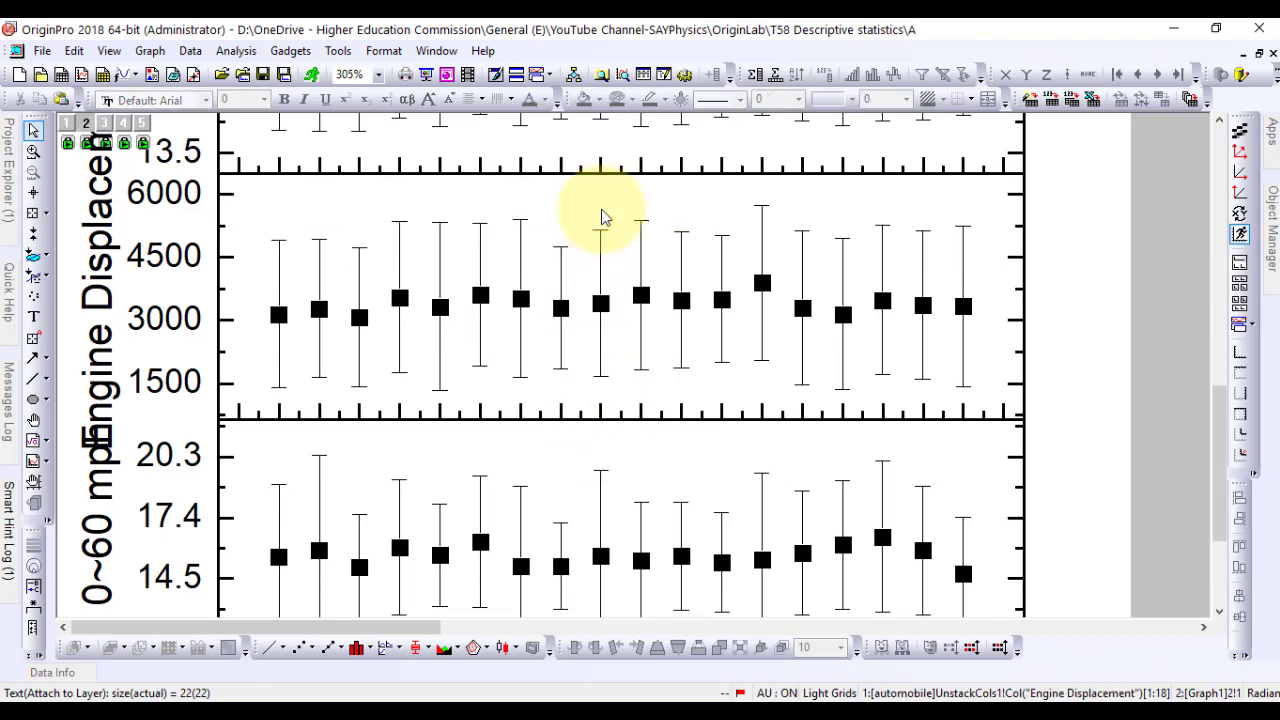
Delete the legends in the Gas Mileage, Power and Weight panels
{"action": "scroll", "coordinate": [567, 311], "scroll_direction": "up", "scroll_amount": 5}
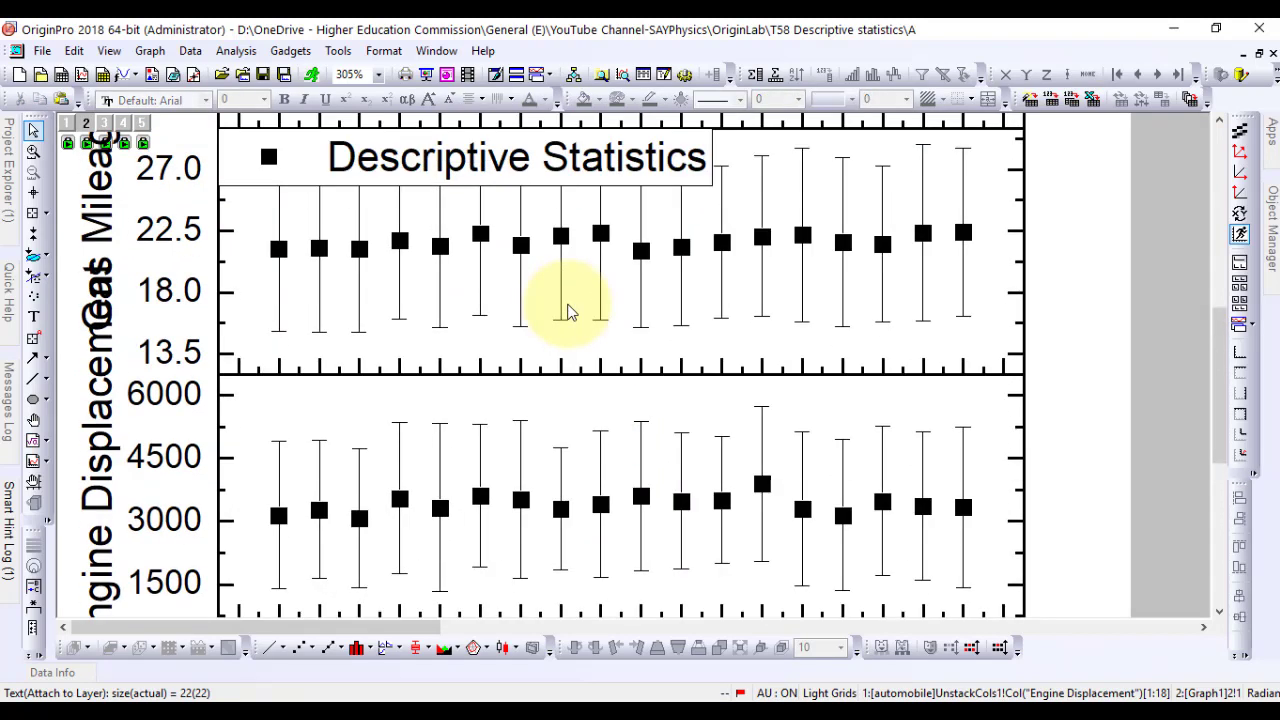
{"action": "left_click", "coordinate": [590, 255]}
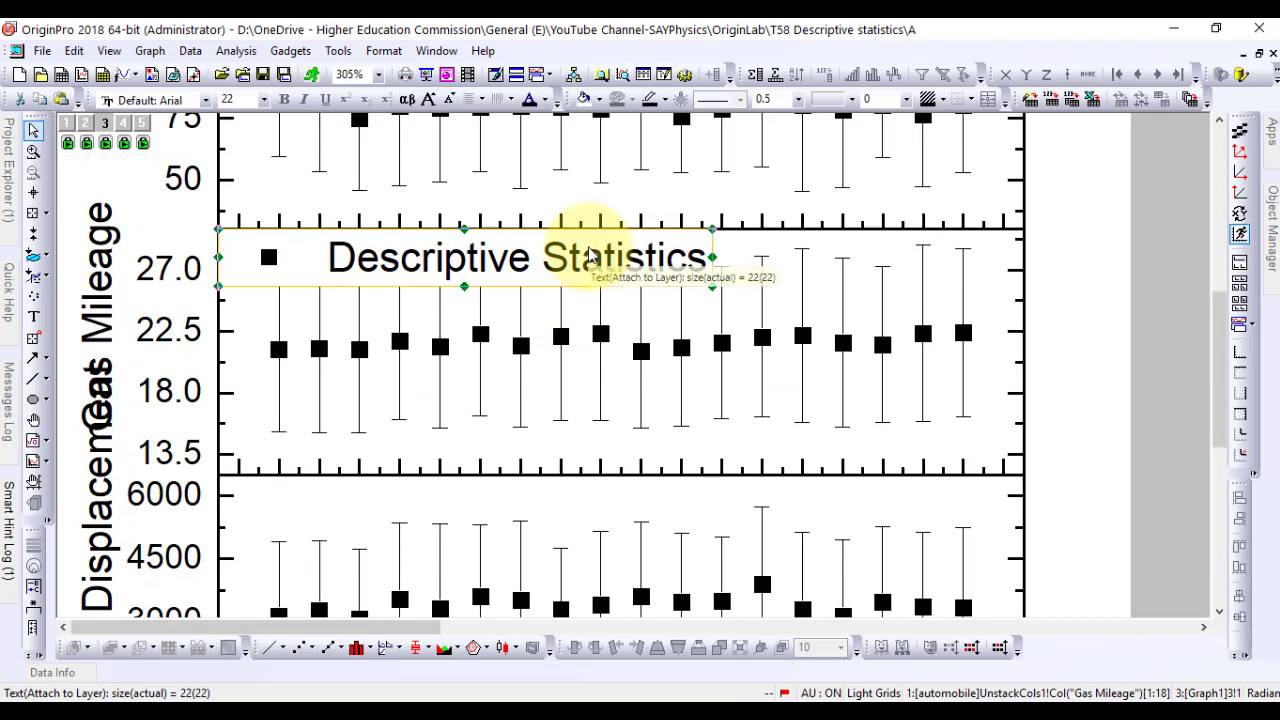
{"action": "key", "text": "Delete"}
{"action": "scroll", "coordinate": [543, 315], "scroll_direction": "up", "scroll_amount": 4}
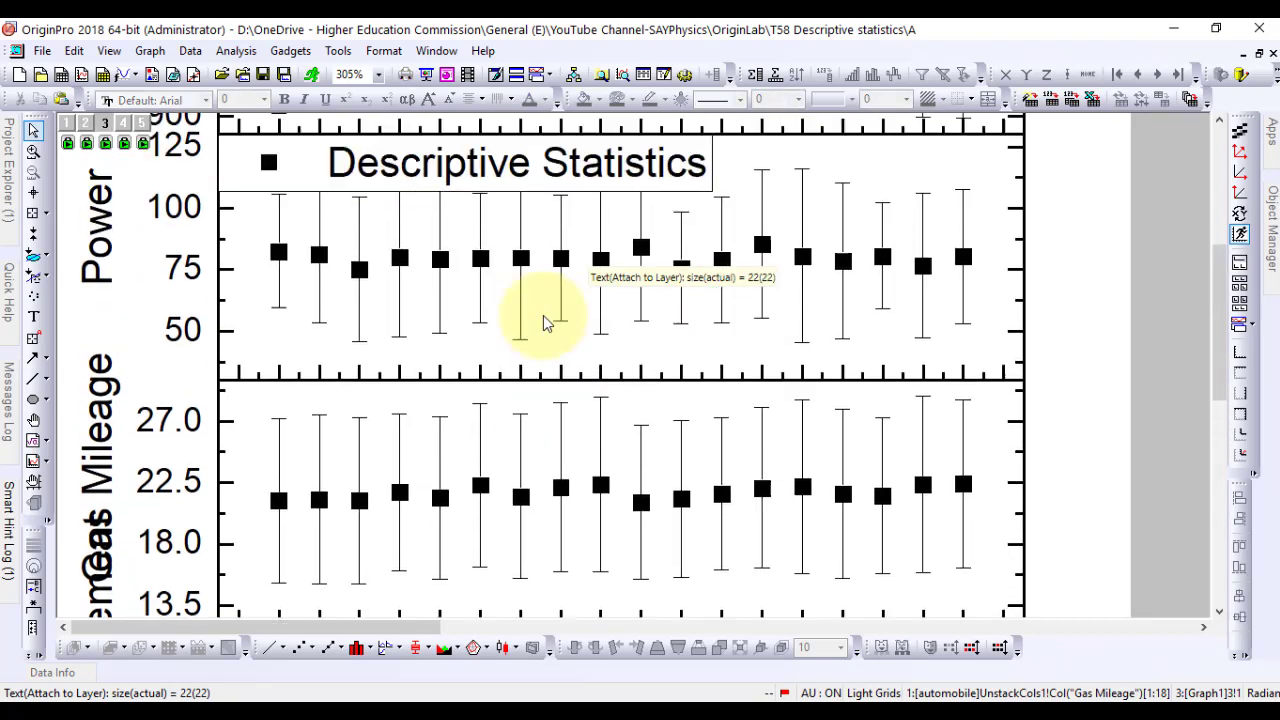
{"action": "left_click", "coordinate": [557, 233]}
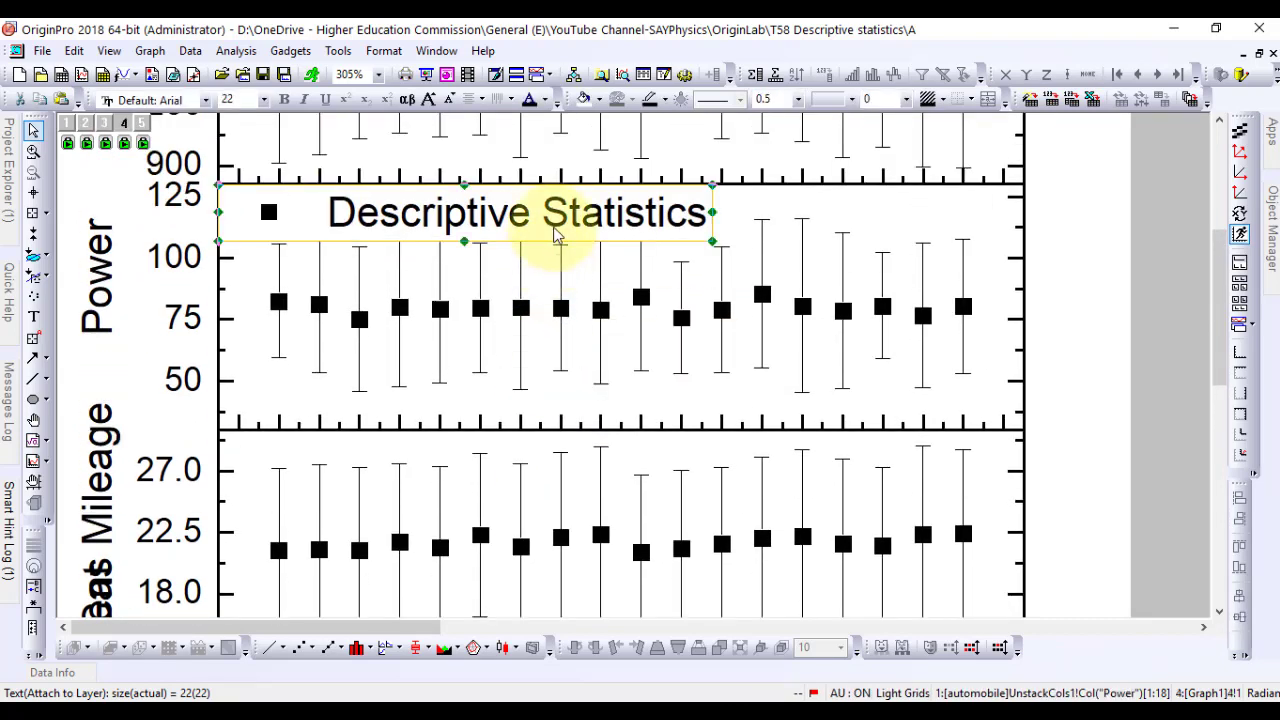
{"action": "key", "text": "Delete"}
{"action": "scroll", "coordinate": [578, 300], "scroll_direction": "up", "scroll_amount": 4}
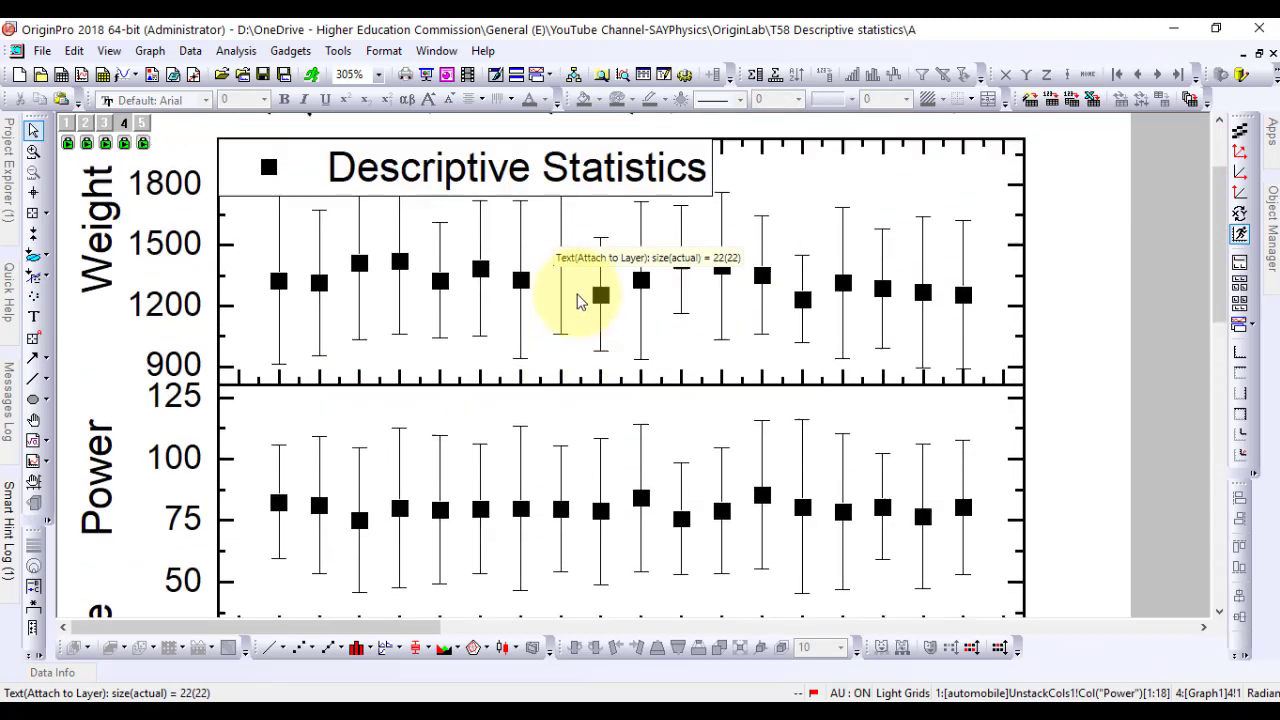
{"action": "scroll", "coordinate": [578, 300], "scroll_direction": "up", "scroll_amount": 3}
{"action": "left_click", "coordinate": [580, 308]}
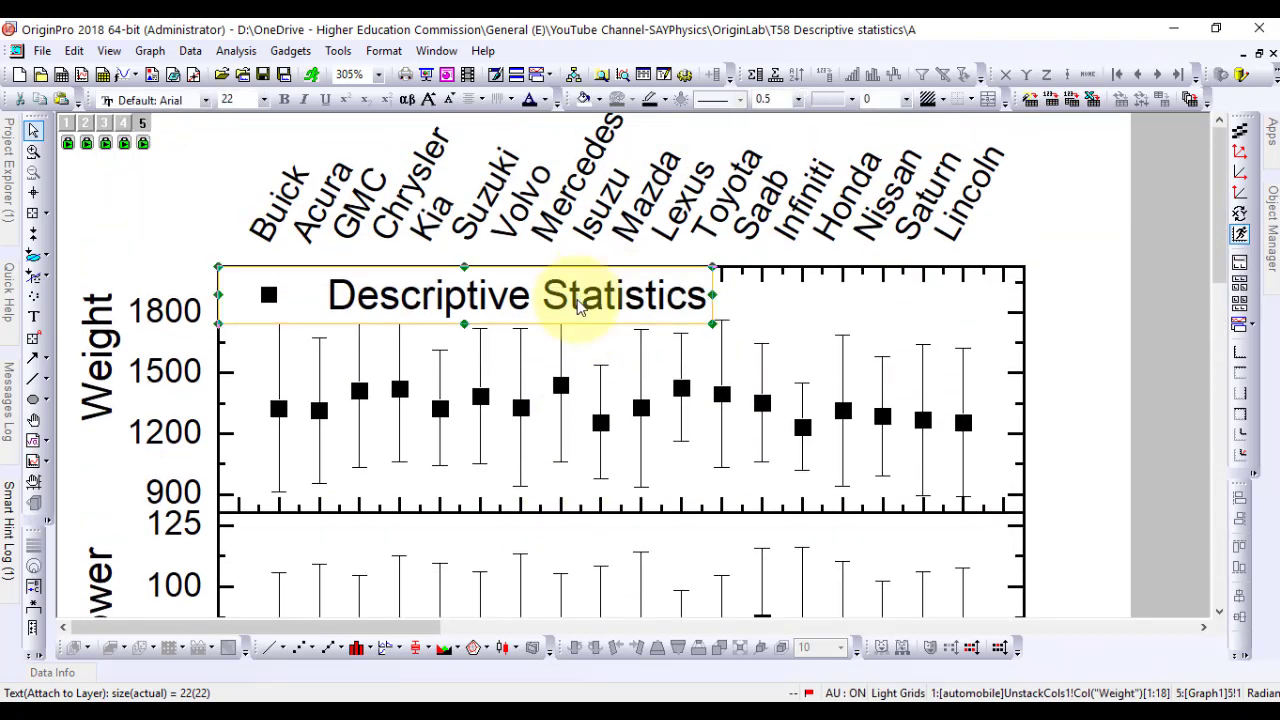
{"action": "key", "text": "Delete"}
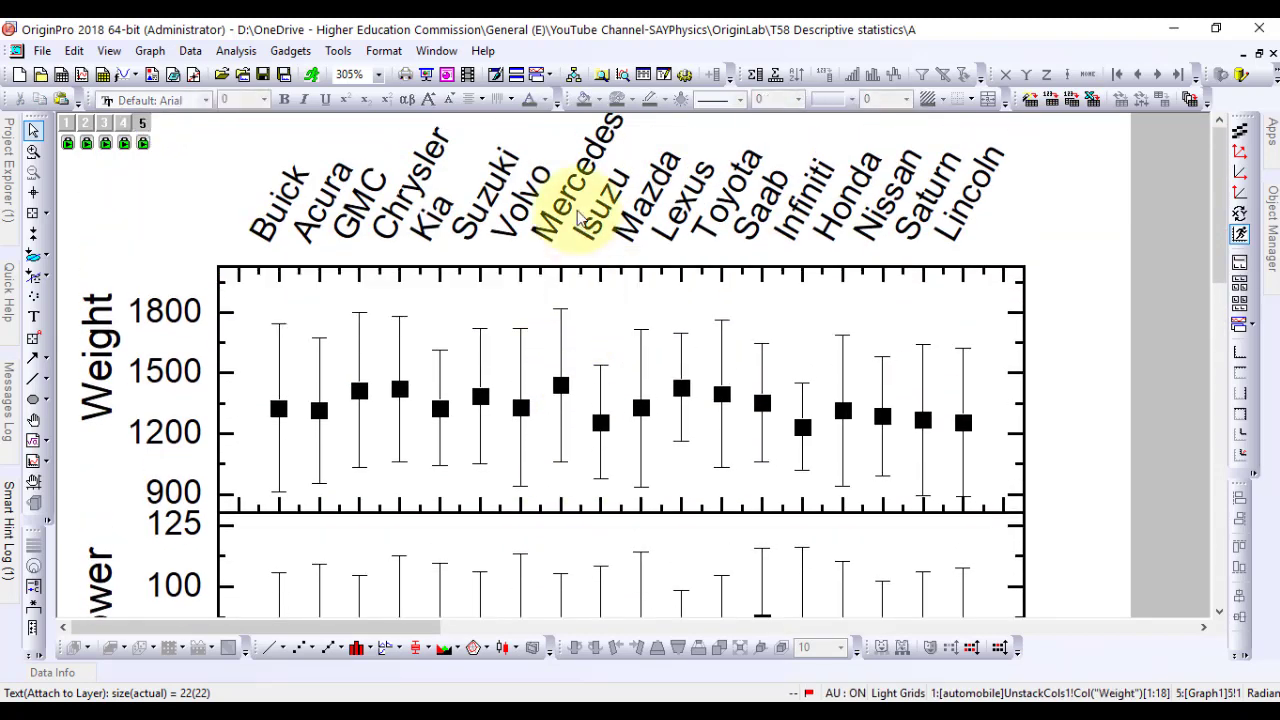
Select all layers from the Gas Mileage panel and nudge the stacked plot three steps right
{"action": "scroll", "coordinate": [118, 425], "scroll_direction": "down", "scroll_amount": 12}
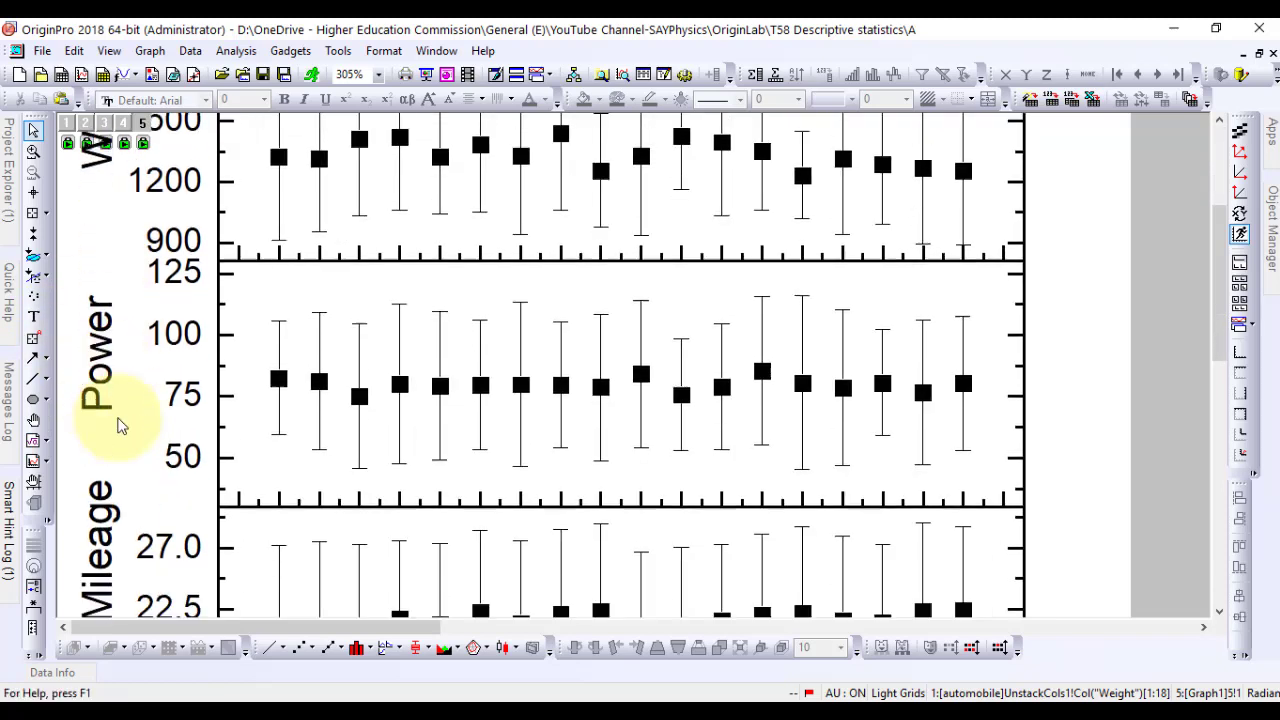
{"action": "scroll", "coordinate": [118, 425], "scroll_direction": "down", "scroll_amount": 5}
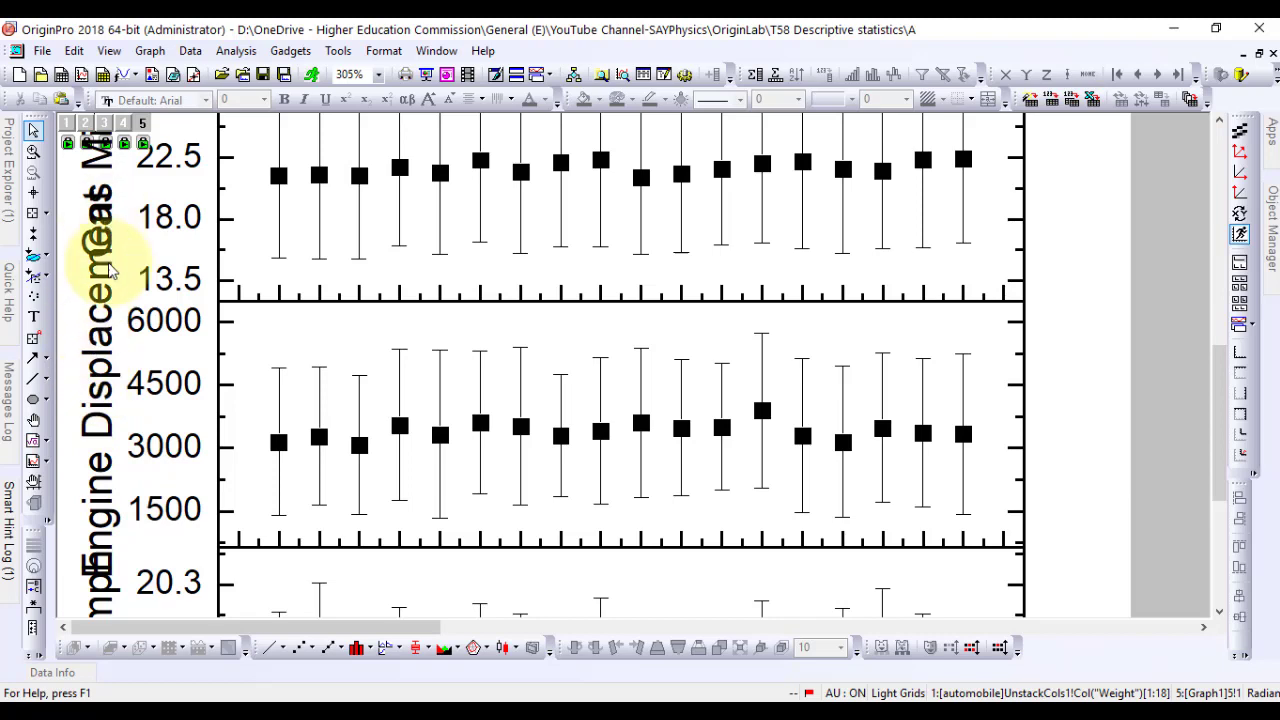
{"action": "scroll", "coordinate": [90, 370], "scroll_direction": "up", "scroll_amount": 4}
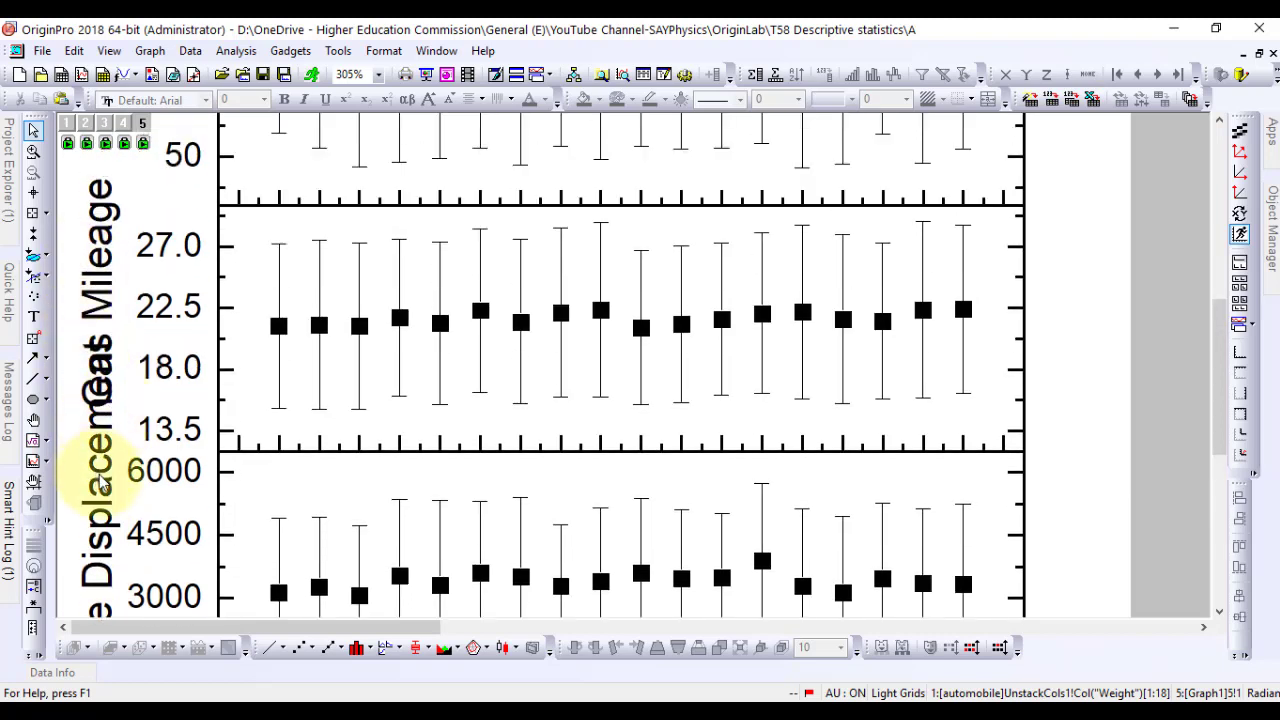
{"action": "left_click", "coordinate": [1062, 402]}
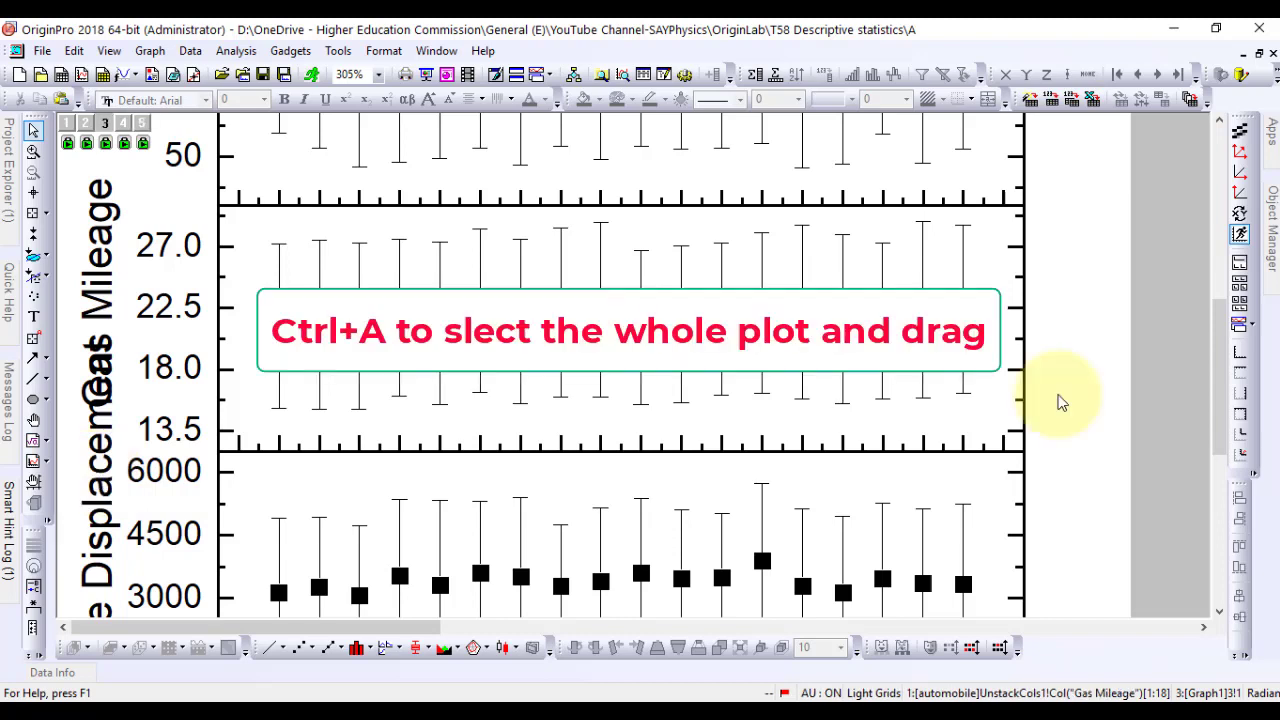
{"action": "key", "text": "ctrl+a"}
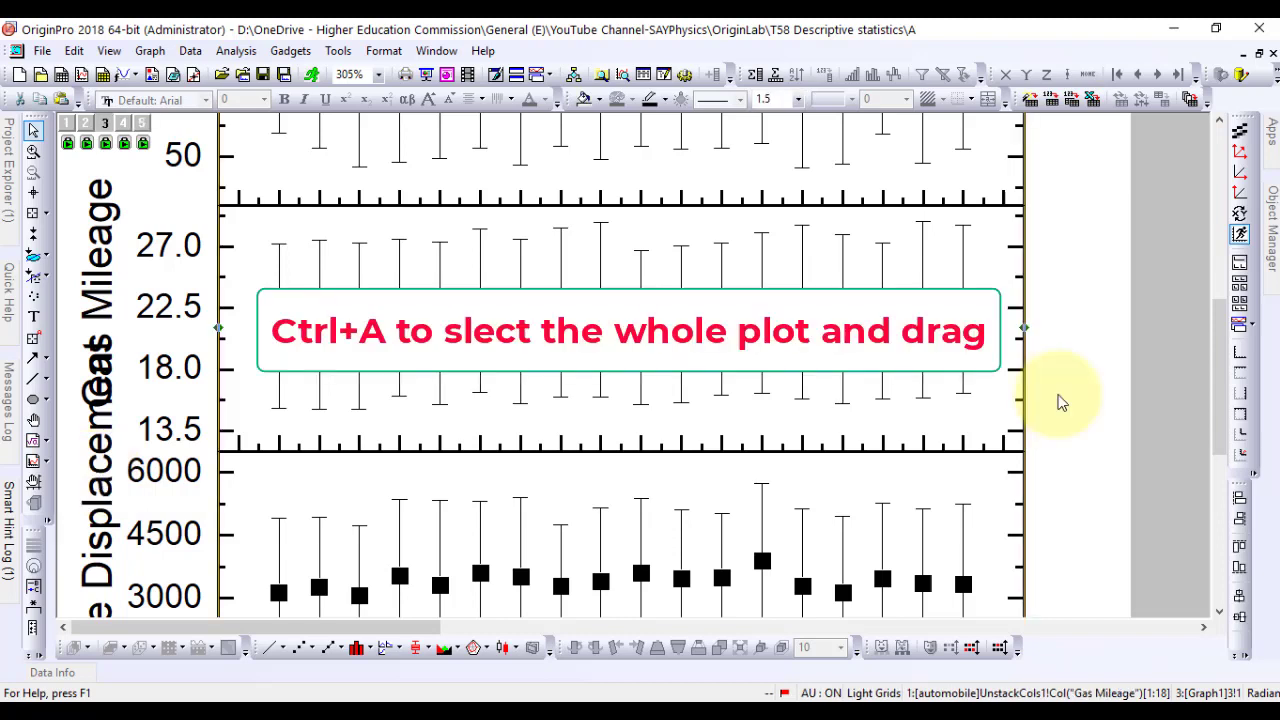
{"action": "key", "text": "Right"}
{"action": "key", "text": "Right"}
{"action": "key", "text": "Right"}
{"action": "key", "text": "Right"}
{"action": "key", "text": "Right"}
{"action": "key", "text": "Right"}
{"action": "key", "text": "Right"}
{"action": "key", "text": "Right"}
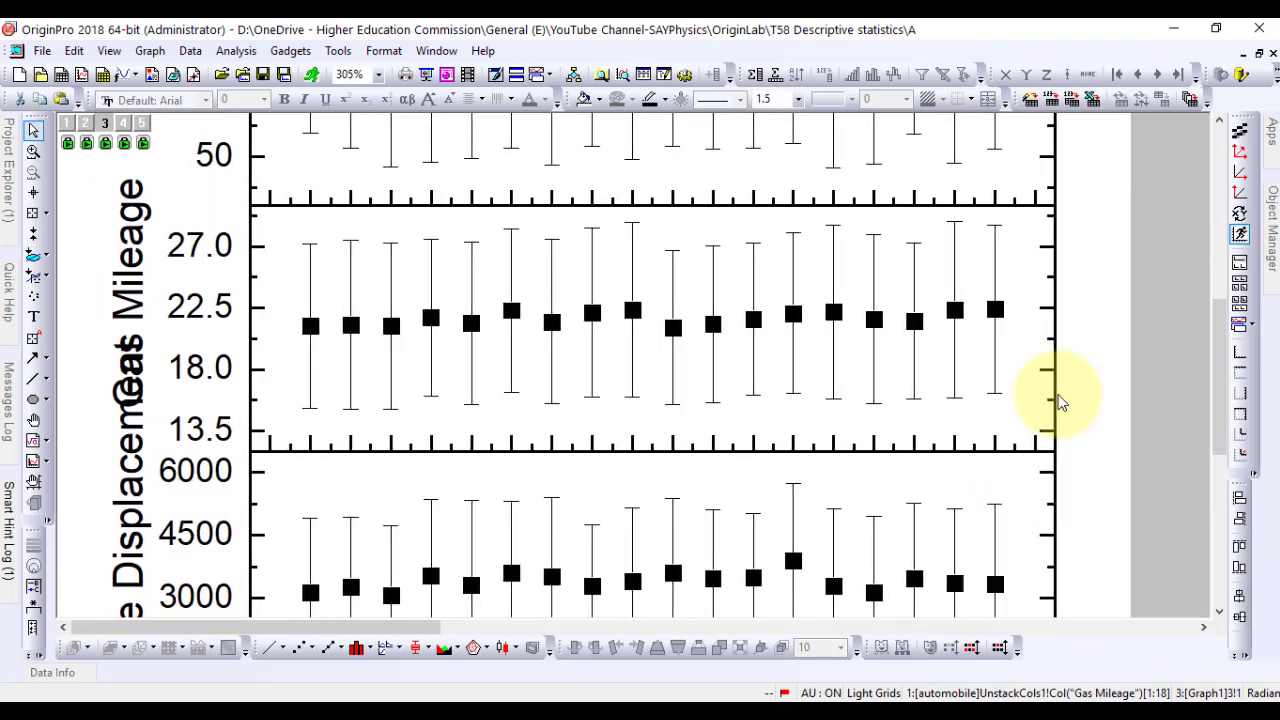
{"action": "key", "text": "Right"}
{"action": "key", "text": "Right"}
{"action": "key", "text": "Right"}
{"action": "key", "text": "Right"}
{"action": "key", "text": "Right"}
{"action": "key", "text": "Right"}
{"action": "key", "text": "Right"}
{"action": "key", "text": "Right"}
{"action": "key", "text": "Right"}
{"action": "key", "text": "Right"}
{"action": "key", "text": "Right"}
{"action": "key", "text": "Right"}
{"action": "key", "text": "Right"}
{"action": "key", "text": "Right"}
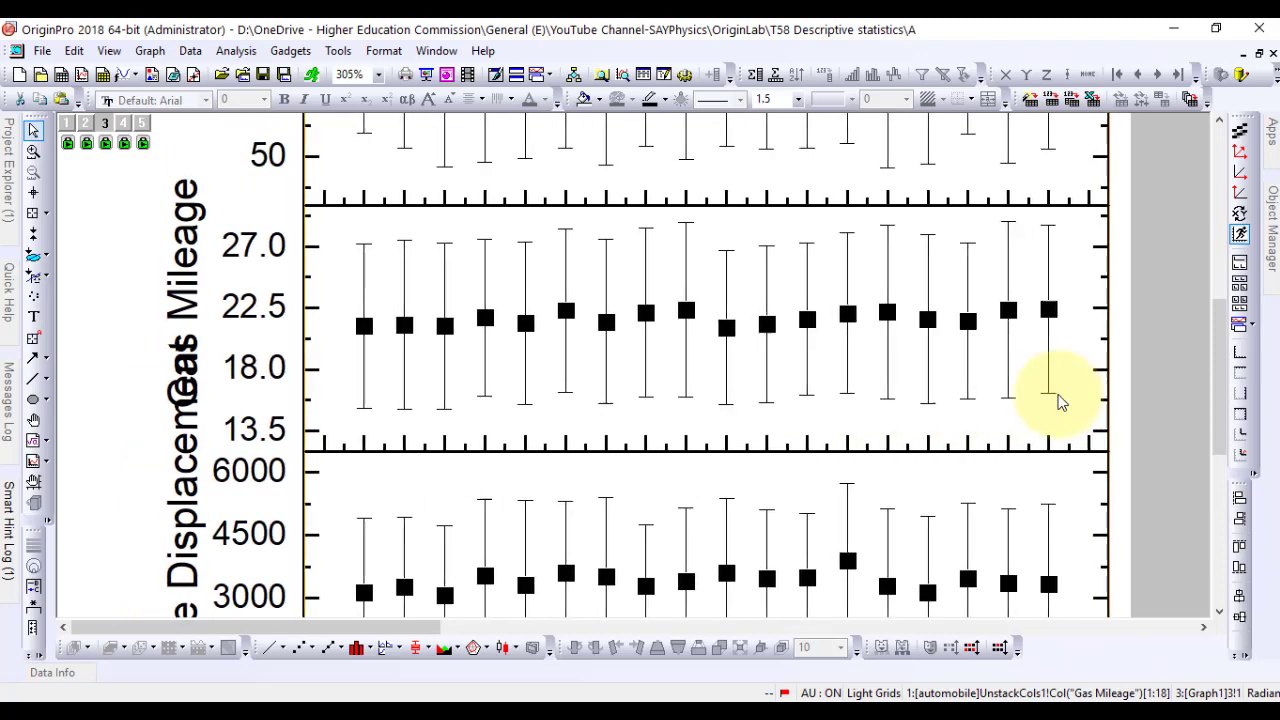
{"action": "key", "text": "Right"}
{"action": "key", "text": "Right"}
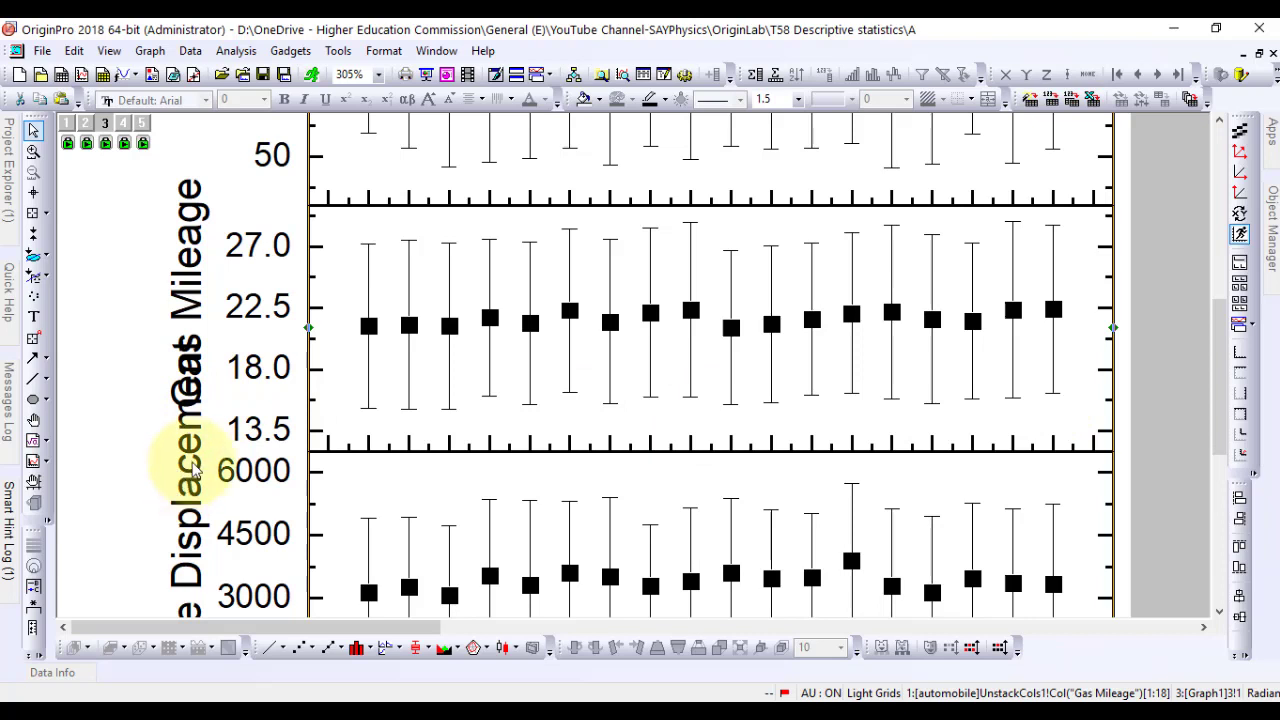
Nudge the Gas Mileage axis title three steps left off the overlap
{"action": "left_click", "coordinate": [190, 300]}
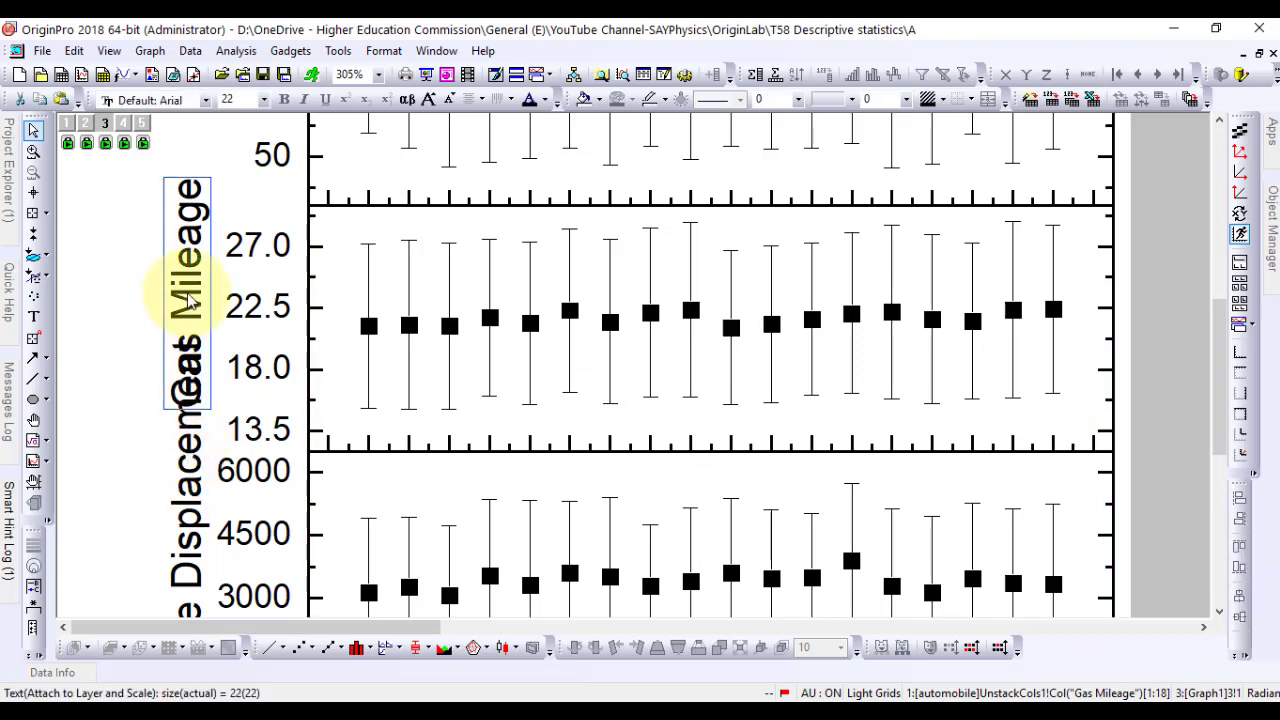
{"action": "key", "text": "Left"}
{"action": "key", "text": "Left"}
{"action": "key", "text": "Left"}
{"action": "key", "text": "Left"}
{"action": "key", "text": "Left"}
{"action": "key", "text": "Left"}
{"action": "key", "text": "Left"}
{"action": "key", "text": "Left"}
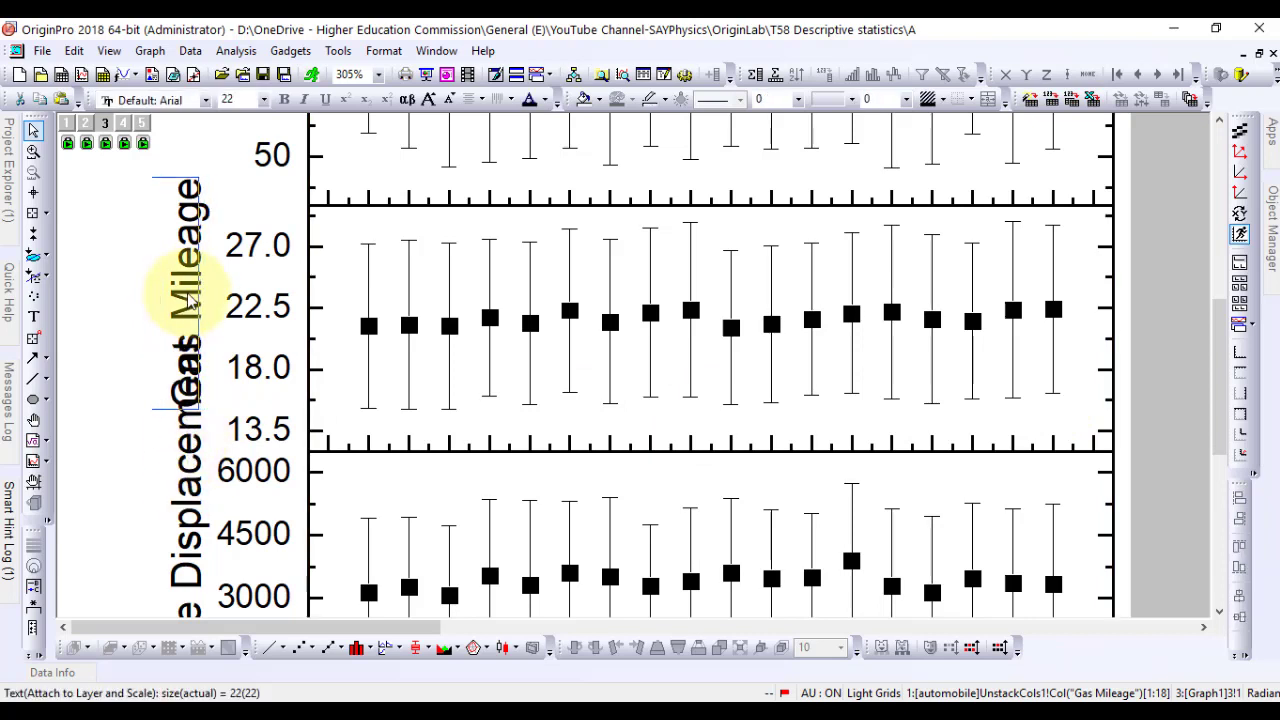
{"action": "key", "text": "Left"}
{"action": "key", "text": "Left"}
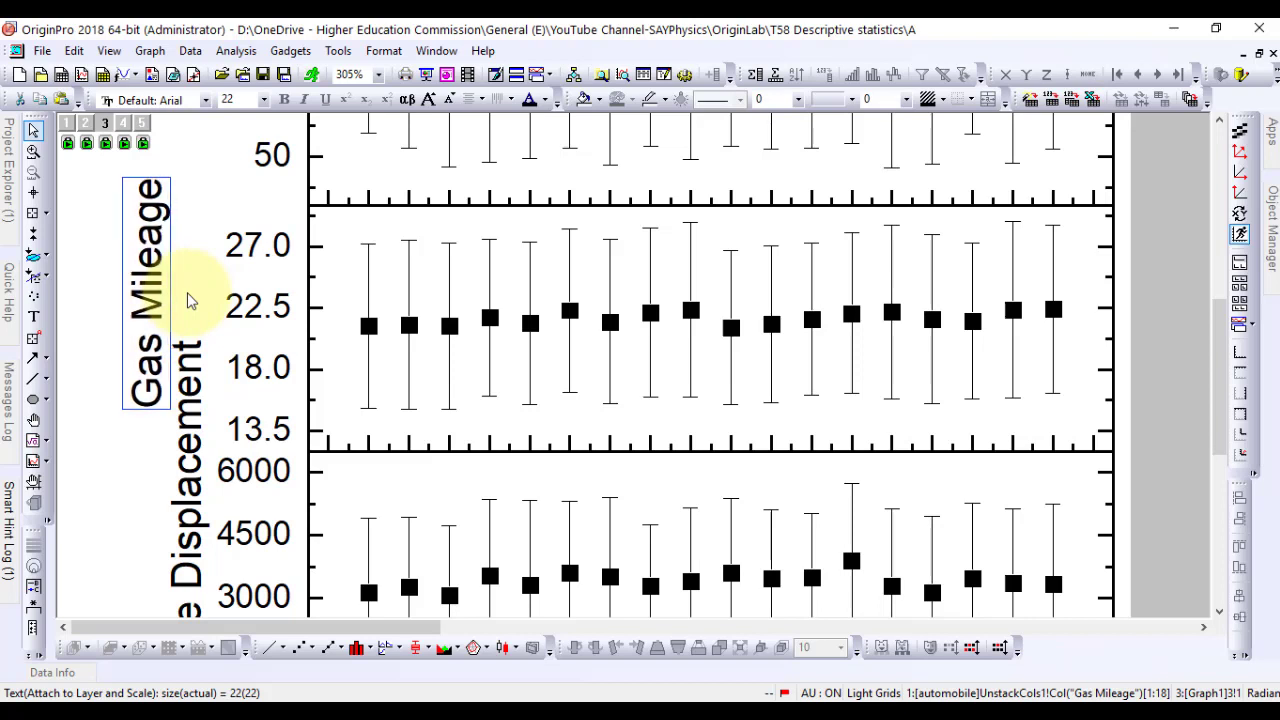
{"action": "key", "text": "Left"}
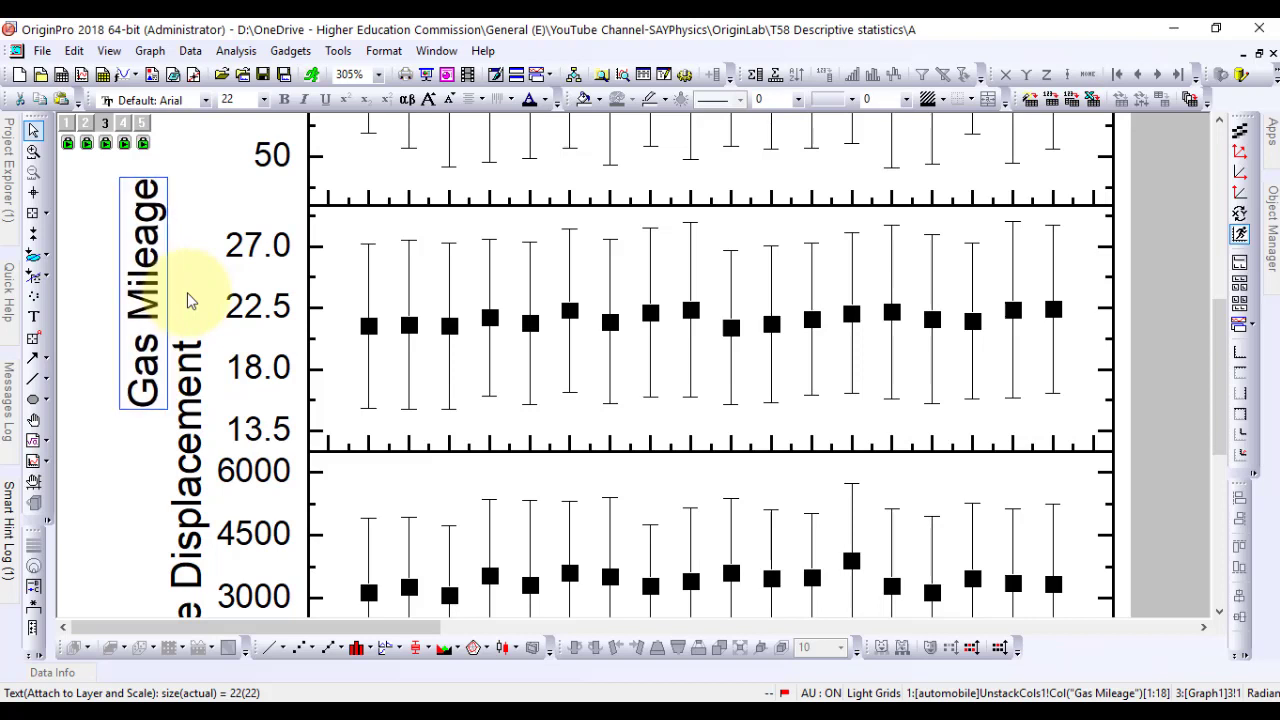
{"action": "left_click", "coordinate": [141, 452]}
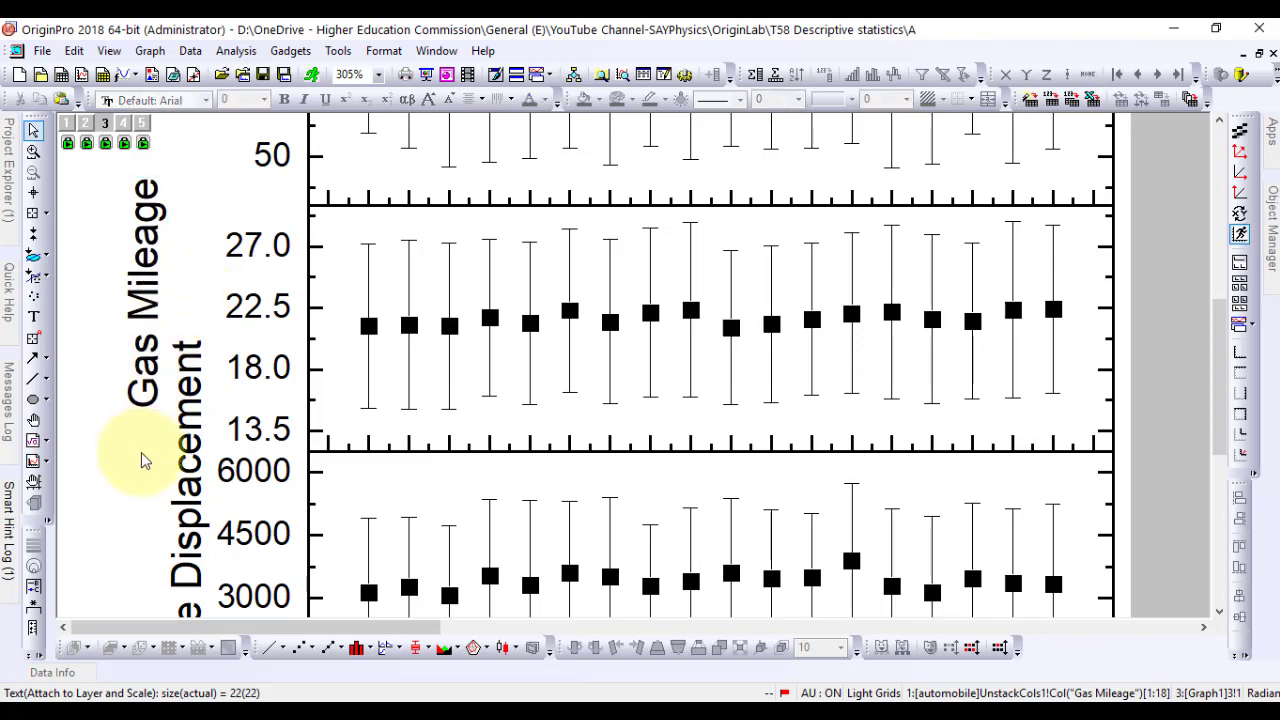
Nudge the 0~60 mph axis title three steps down, then zoom out to check the layout
{"action": "scroll", "coordinate": [141, 452], "scroll_direction": "down", "scroll_amount": 4}
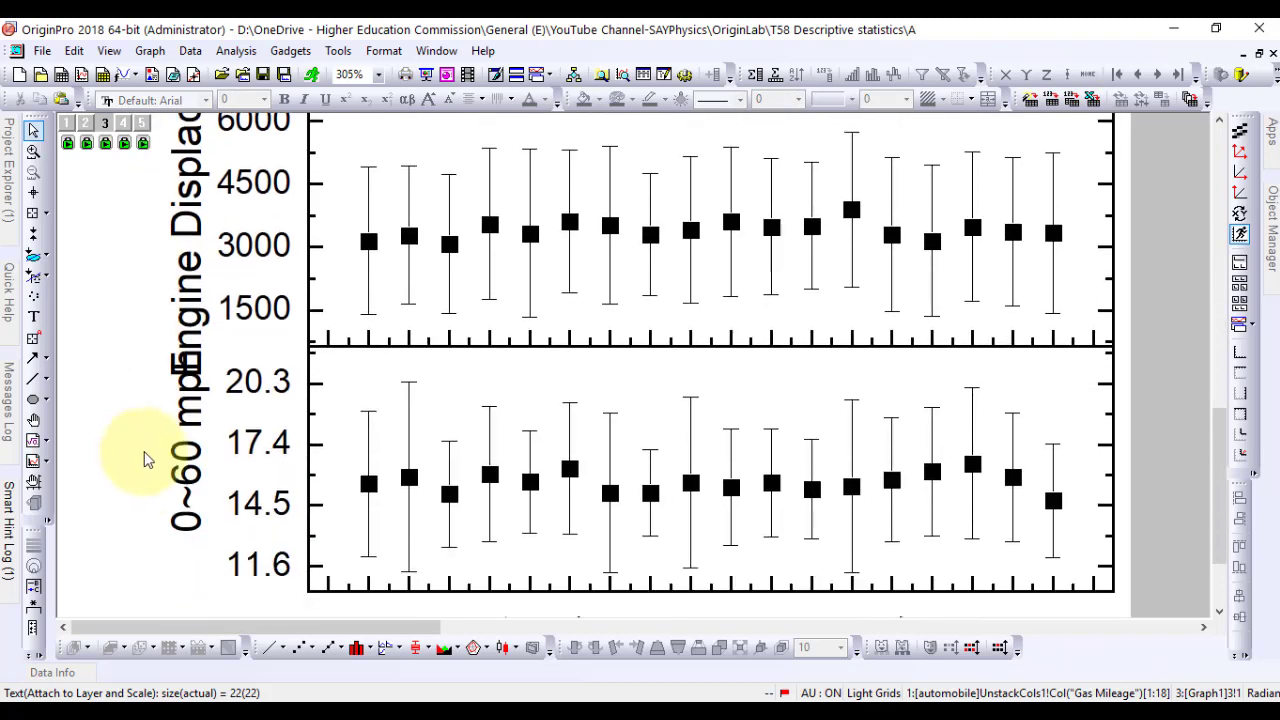
{"action": "left_click", "coordinate": [186, 448]}
{"action": "key", "text": "Down"}
{"action": "key", "text": "Down"}
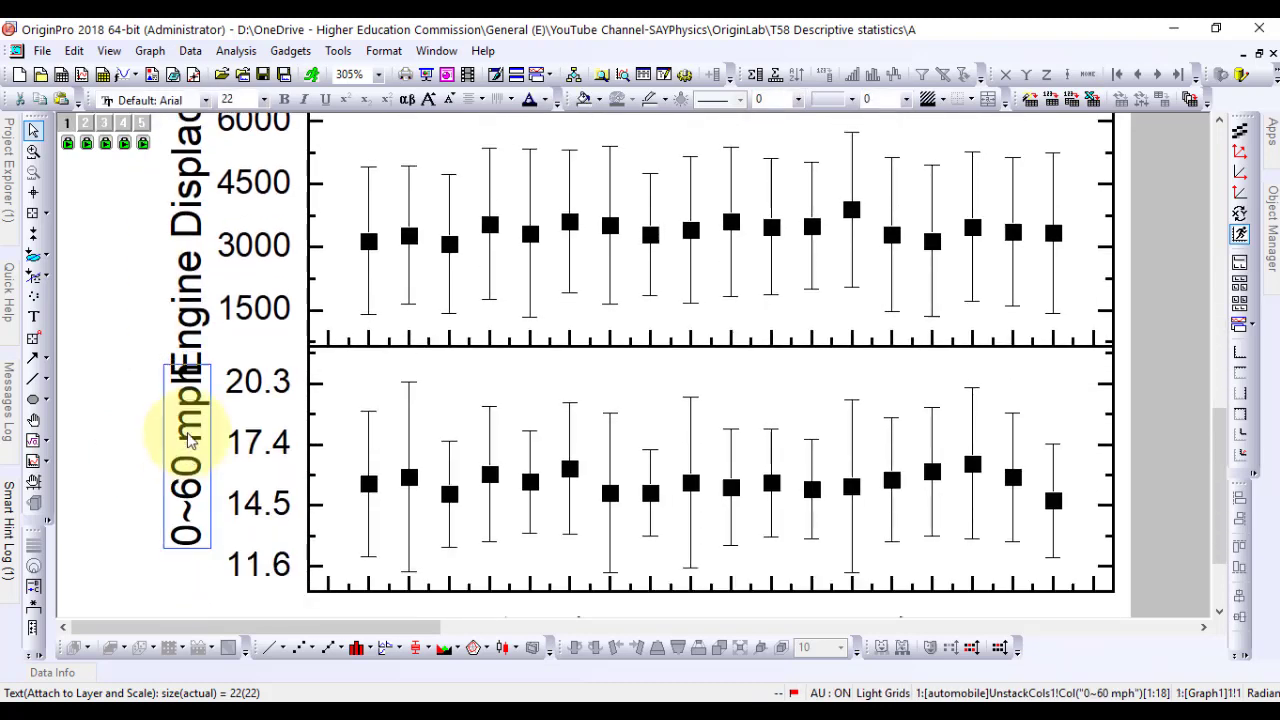
{"action": "key", "text": "Down"}
{"action": "key", "text": "Down"}
{"action": "key", "text": "Down"}
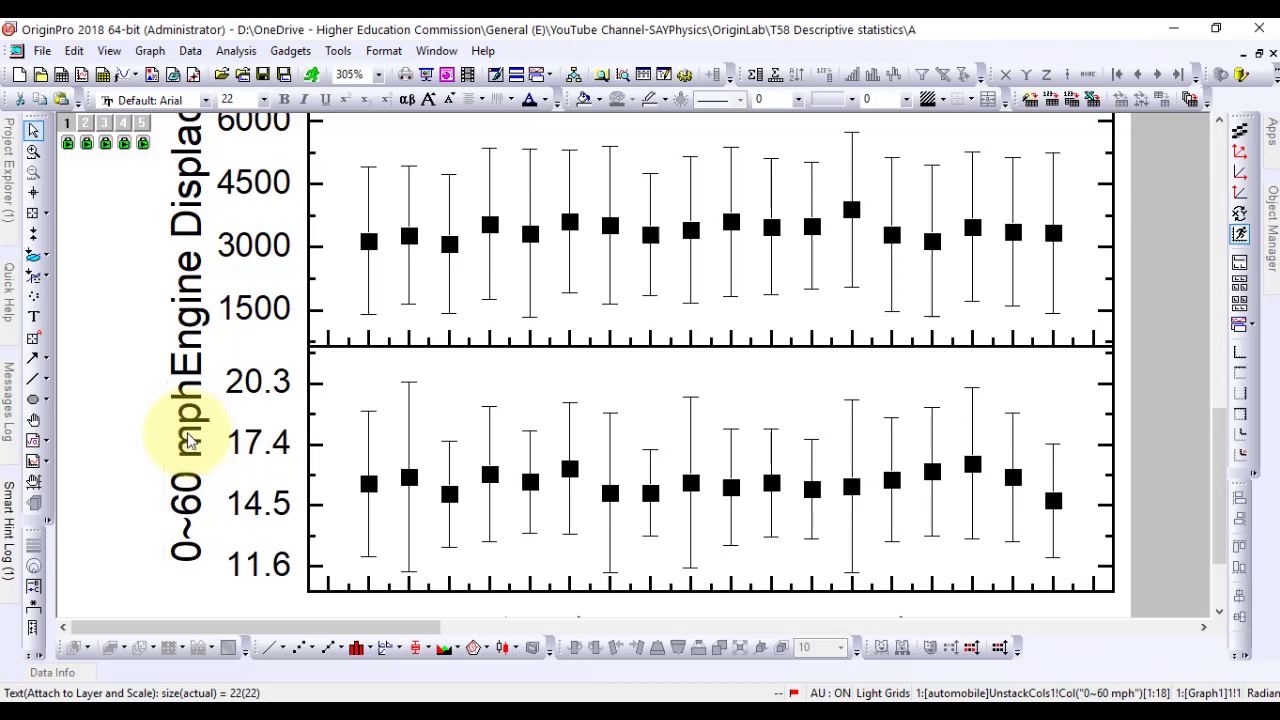
{"action": "key", "text": "Down"}
{"action": "key", "text": "Down"}
{"action": "key", "text": "Down"}
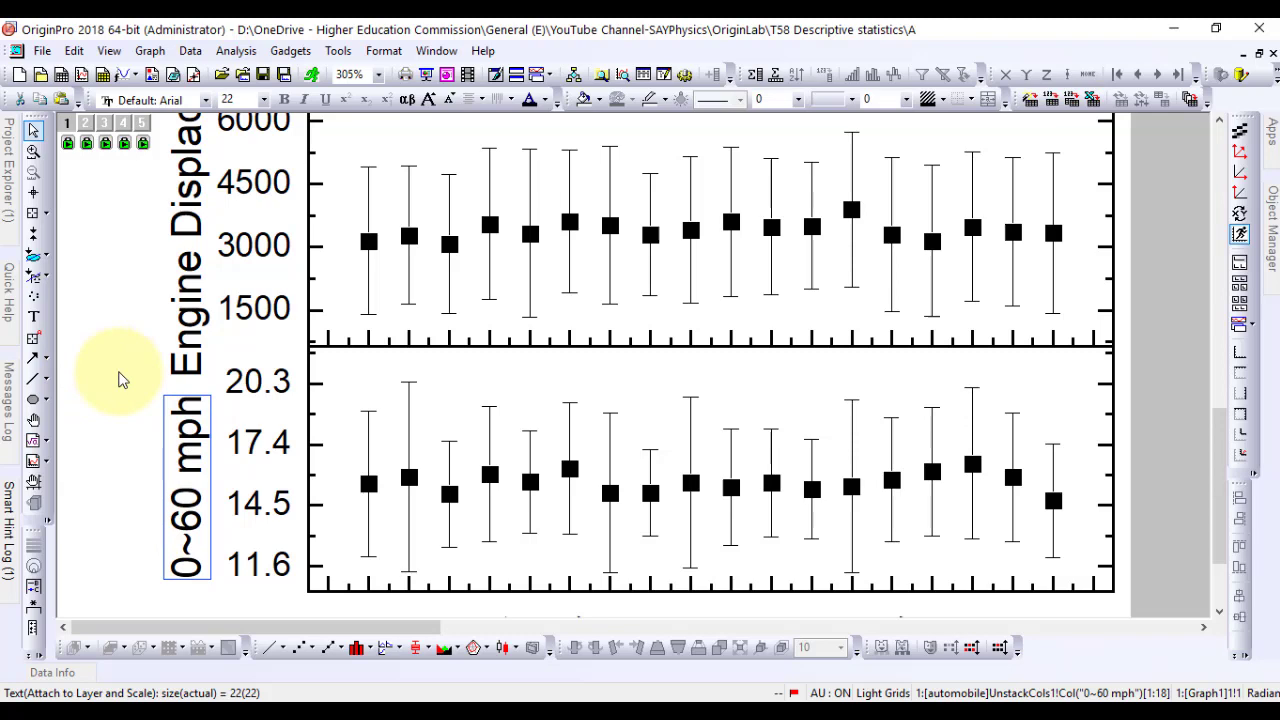
{"action": "scroll", "coordinate": [118, 378], "scroll_direction": "up", "scroll_amount": 8}
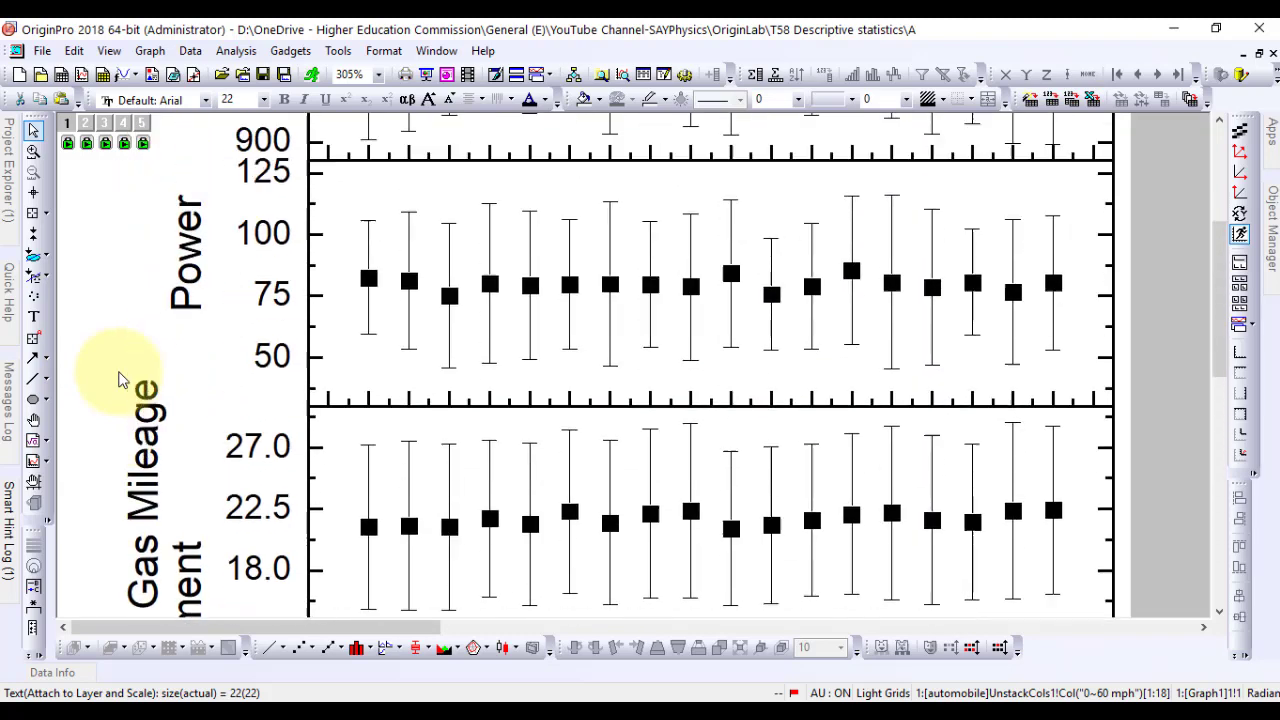
{"action": "scroll", "coordinate": [118, 378], "scroll_direction": "up", "scroll_amount": 5}
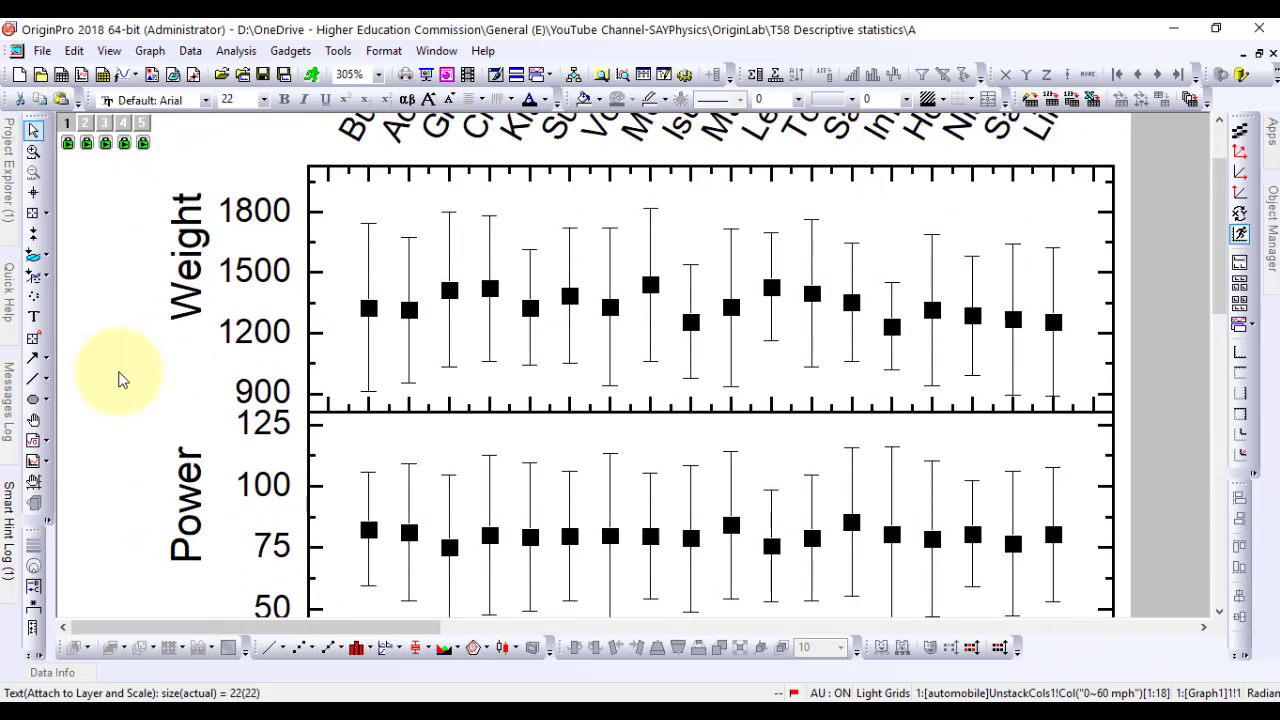
{"action": "scroll", "coordinate": [447, 400], "scroll_direction": "down", "scroll_amount": 5}
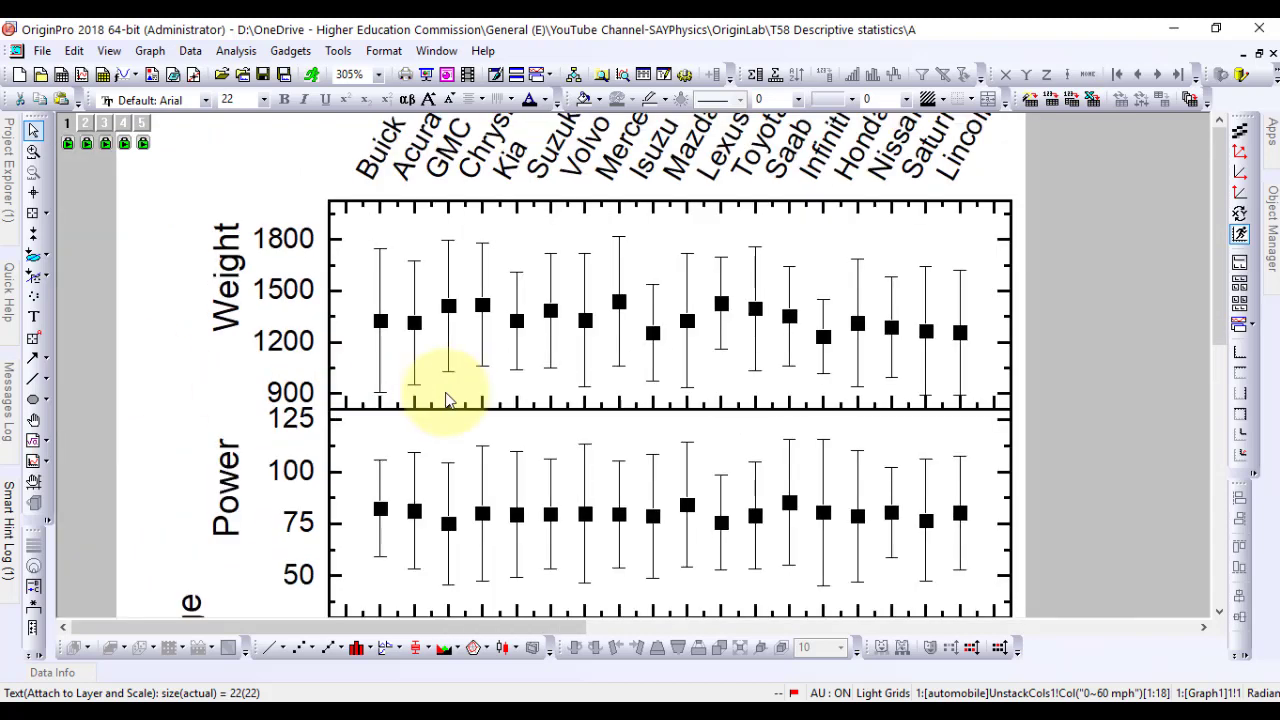
{"action": "scroll", "coordinate": [447, 400], "scroll_direction": "down", "scroll_amount": 3}
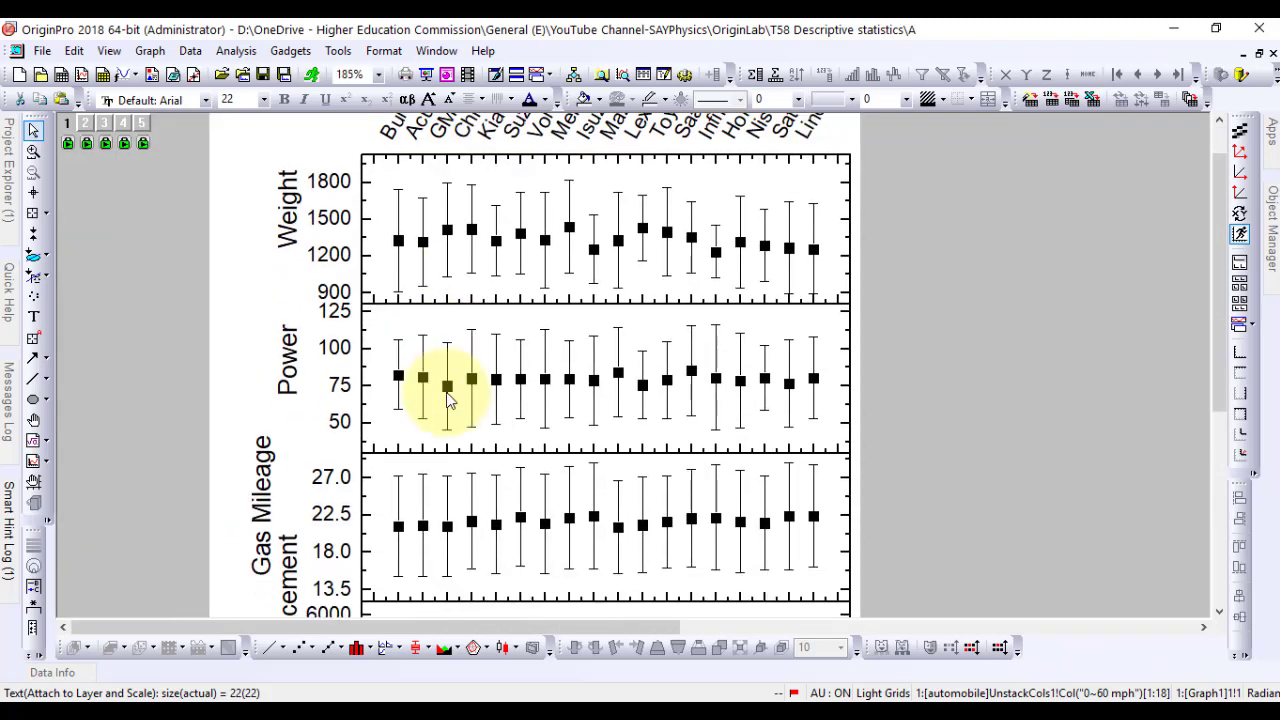
{"action": "scroll", "coordinate": [447, 400], "scroll_direction": "down", "scroll_amount": 4}
{"action": "scroll", "coordinate": [447, 400], "scroll_direction": "down", "scroll_amount": 1}
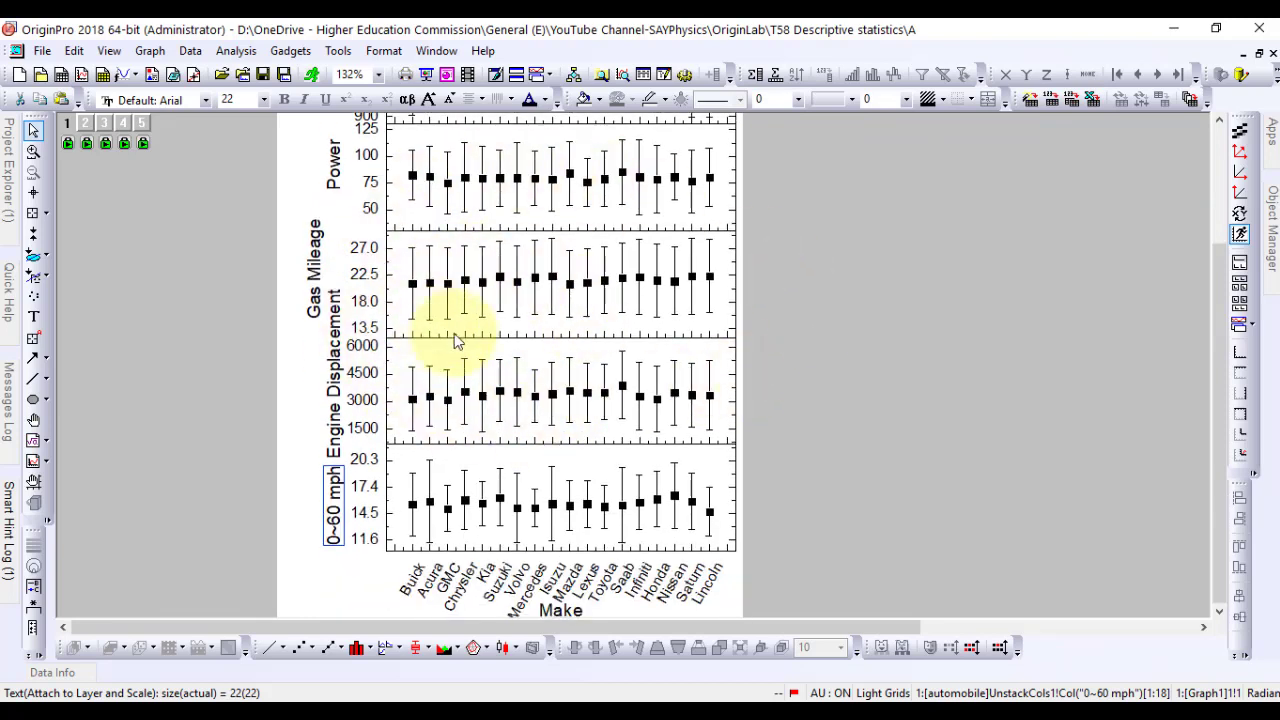
Restore the graph window, move it aside, and maximize the automobile workbook
{"action": "left_click", "coordinate": [1259, 57]}
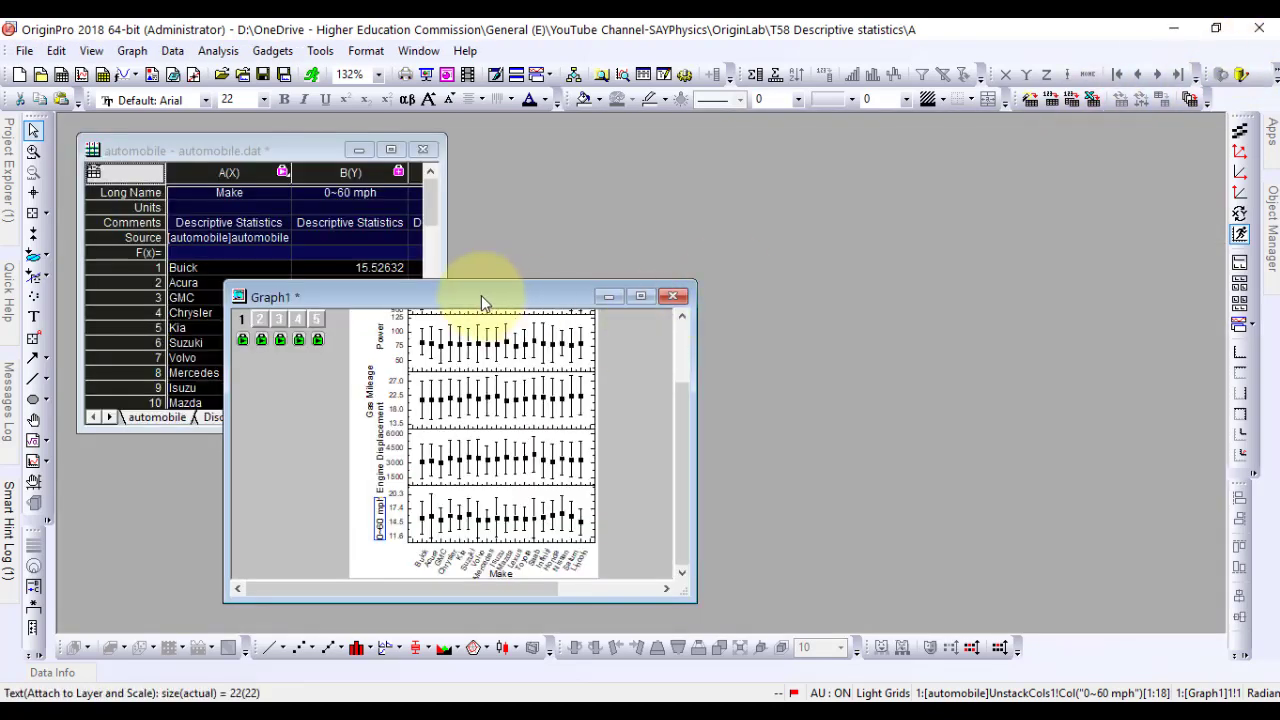
{"action": "left_click_drag", "start_coordinate": [502, 288], "coordinate": [713, 150]}
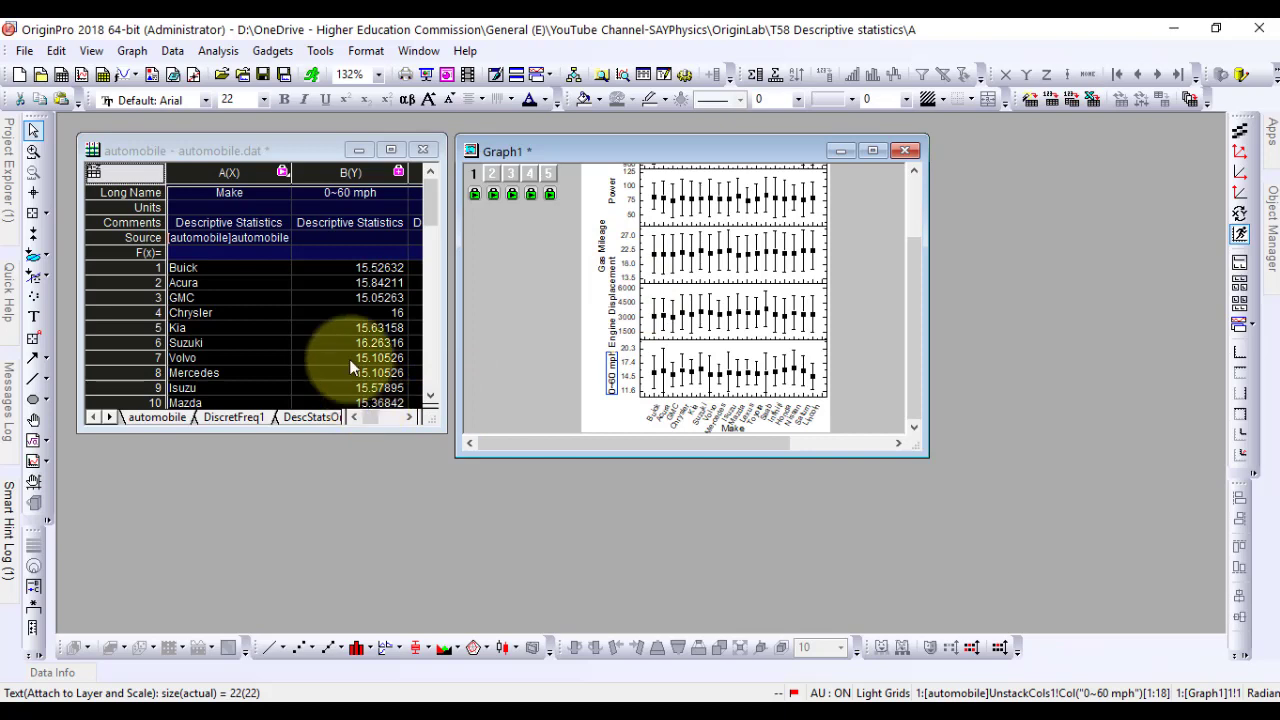
{"action": "left_click", "coordinate": [393, 150]}
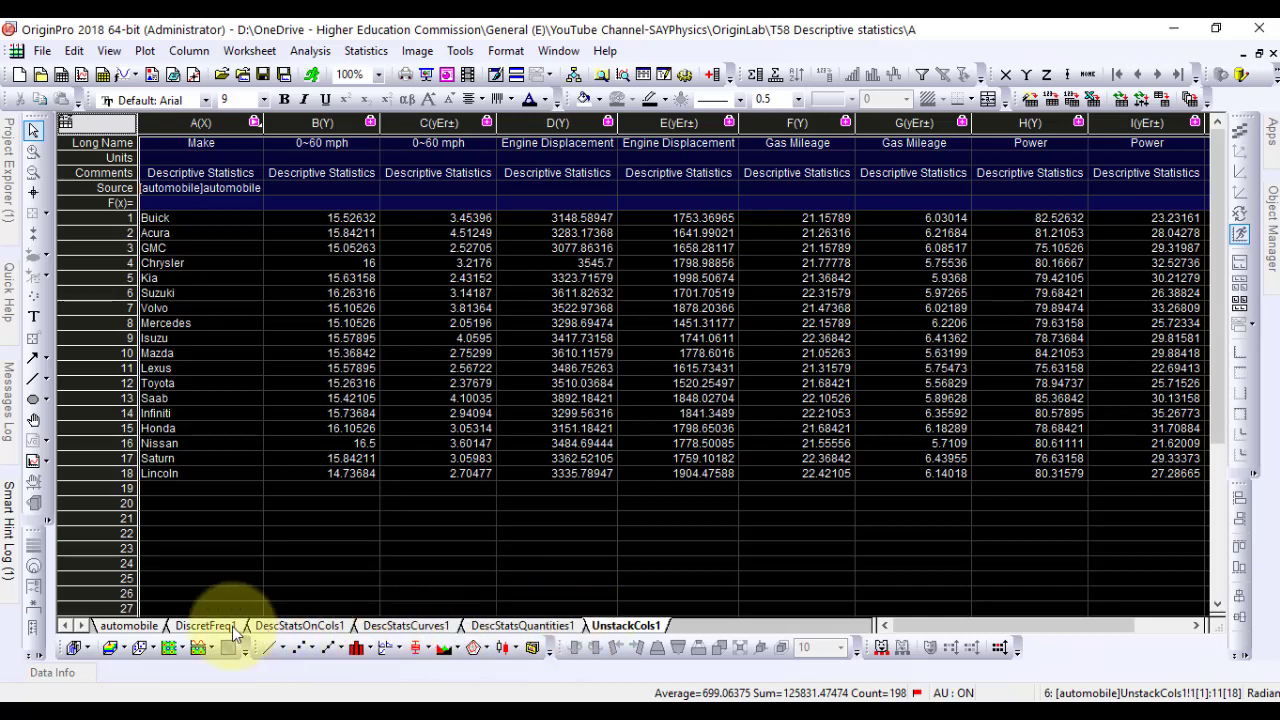
On the automobile sheet, select columns C–G (Power to Engine Displacement) and start Correlation Coefficient
{"action": "left_click", "coordinate": [140, 626]}
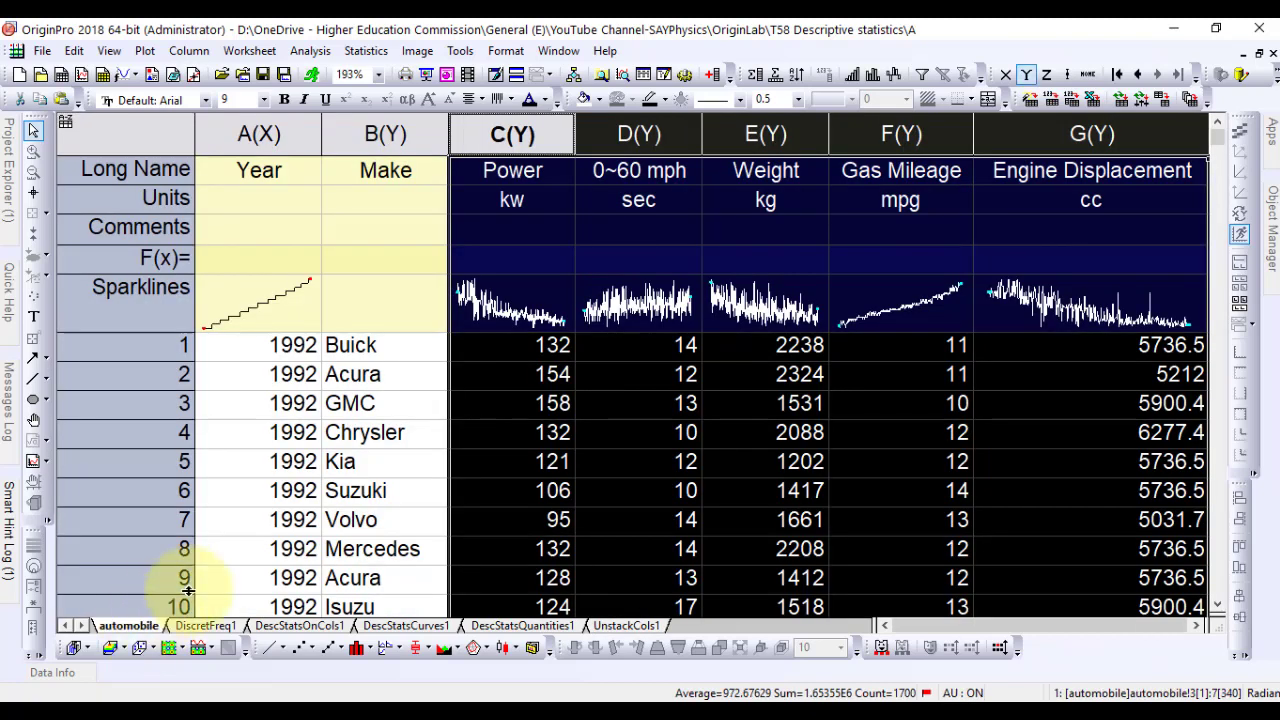
{"action": "left_click", "coordinate": [570, 373]}
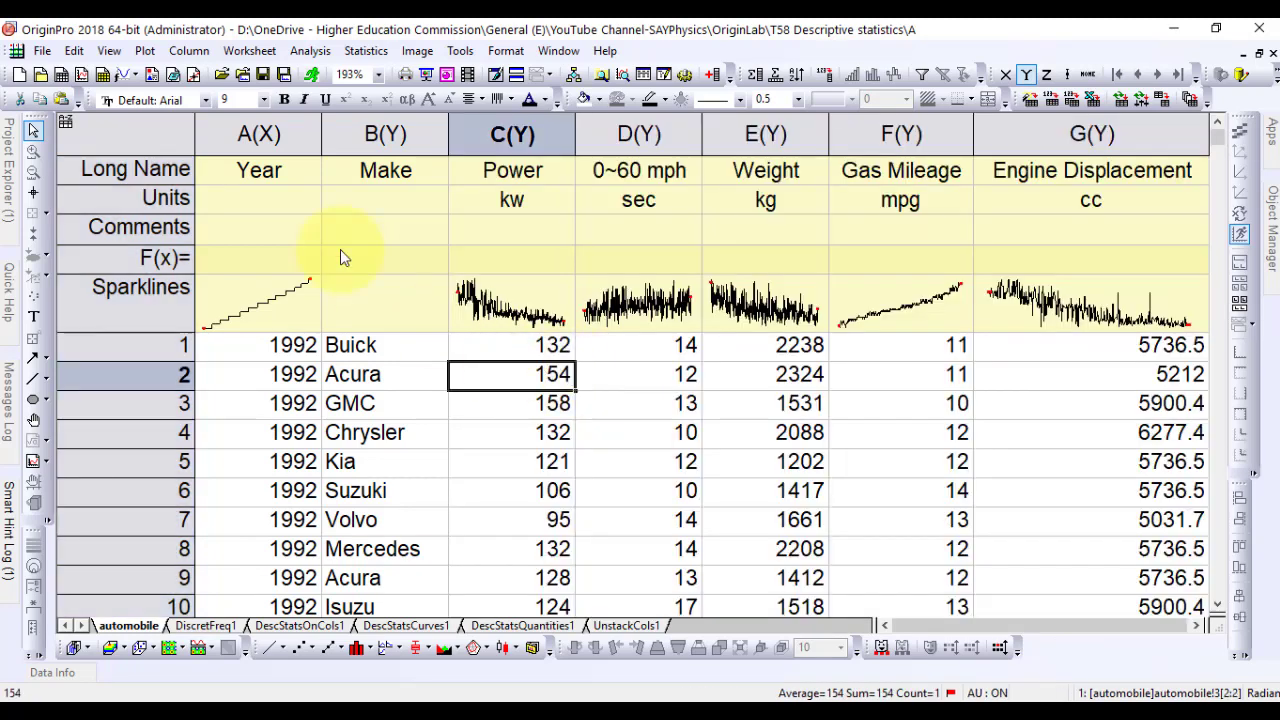
{"action": "left_click_drag", "start_coordinate": [512, 134], "coordinate": [1124, 145]}
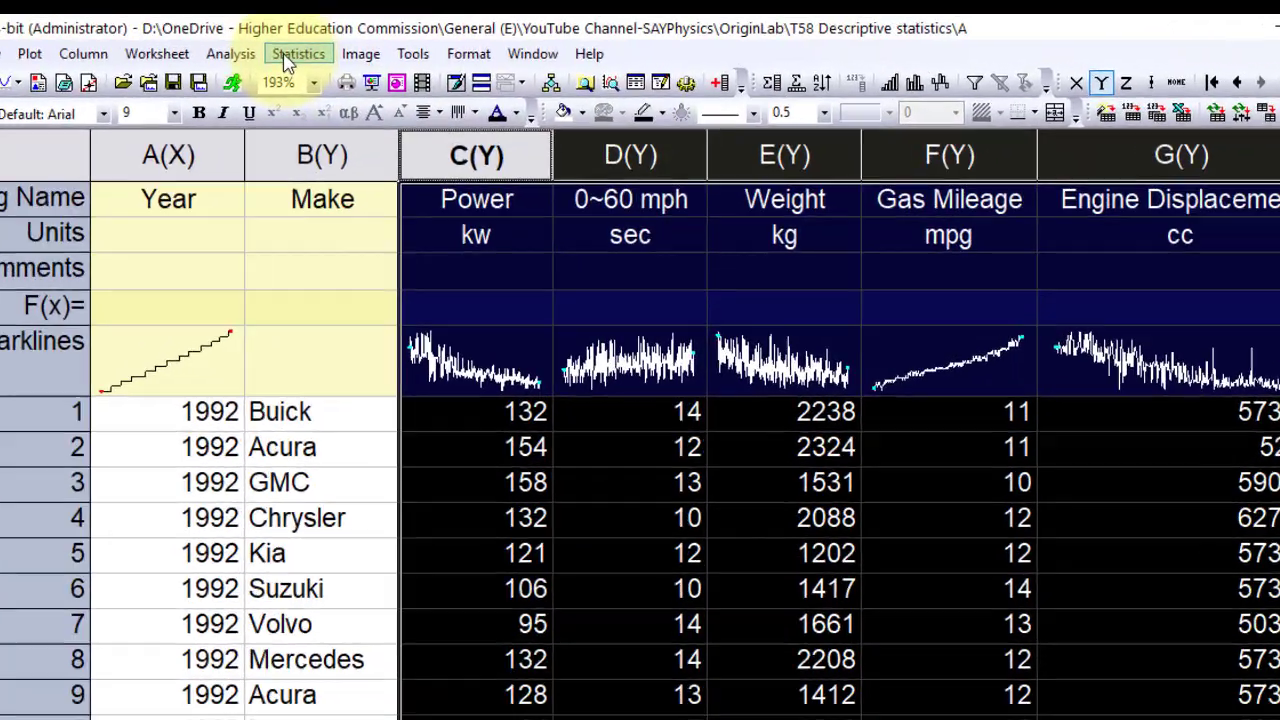
{"action": "left_click", "coordinate": [287, 62]}
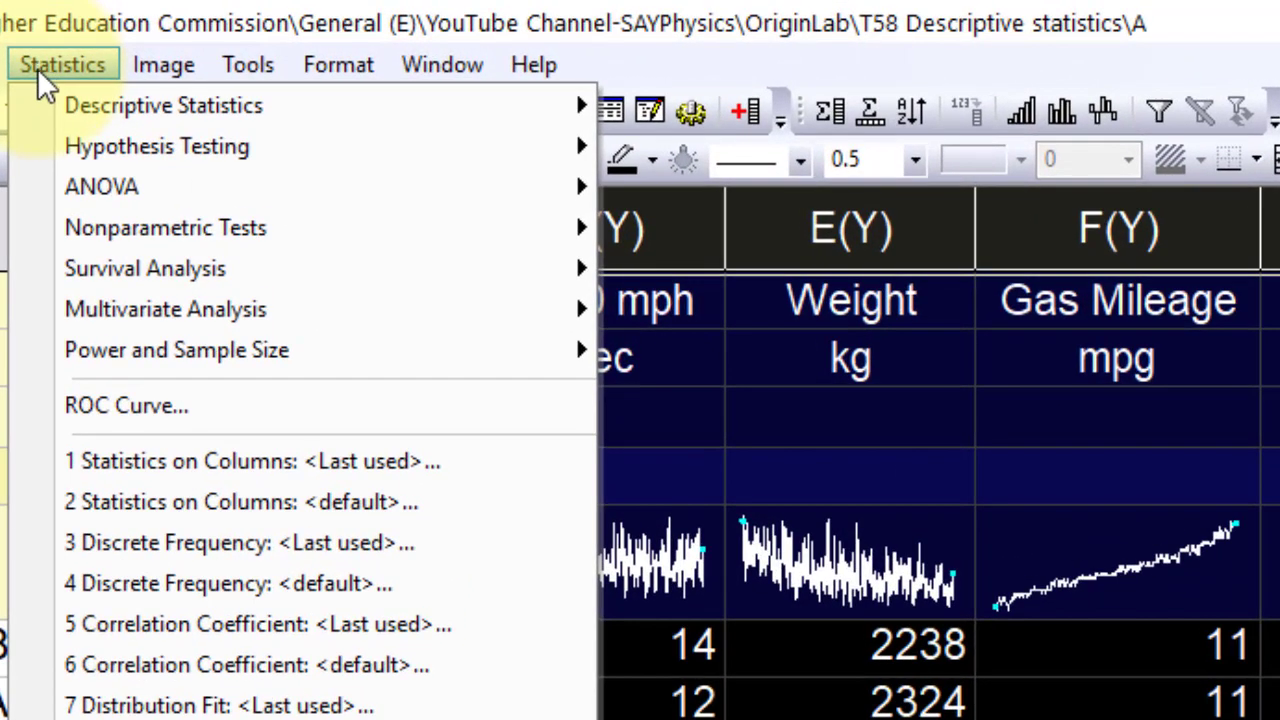
{"action": "mouse_move", "coordinate": [290, 85]}
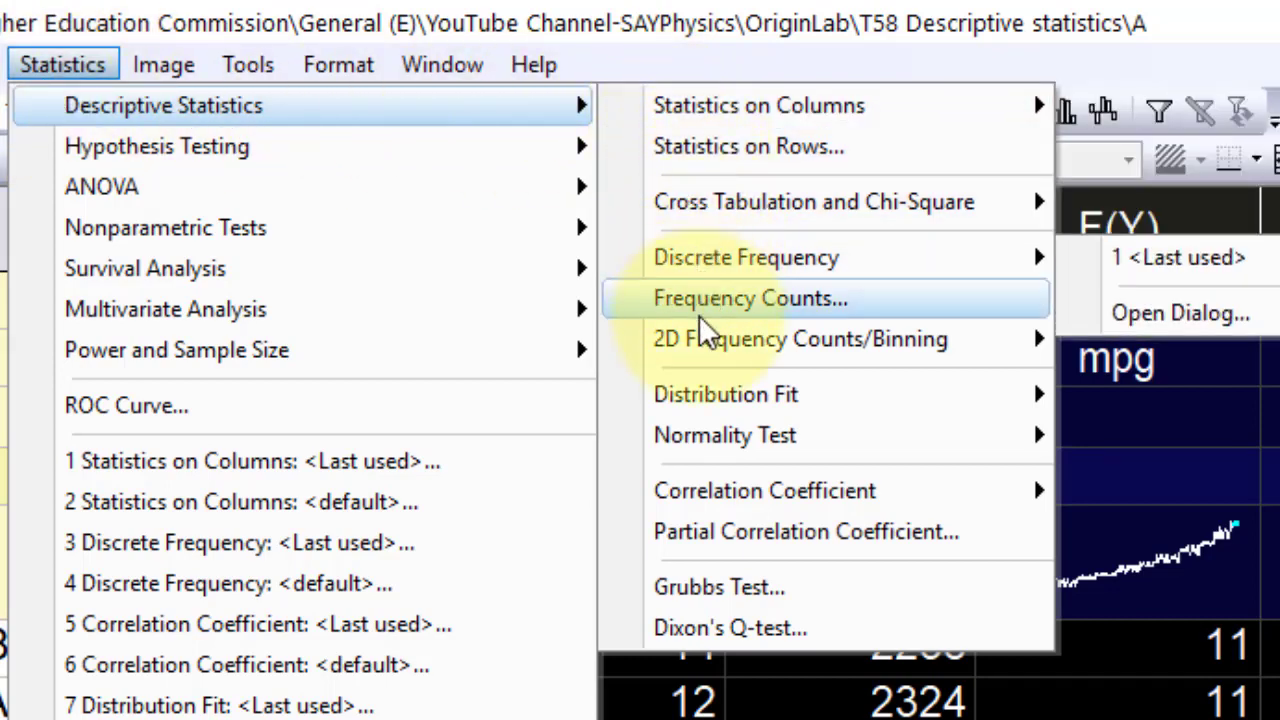
{"action": "mouse_move", "coordinate": [626, 503]}
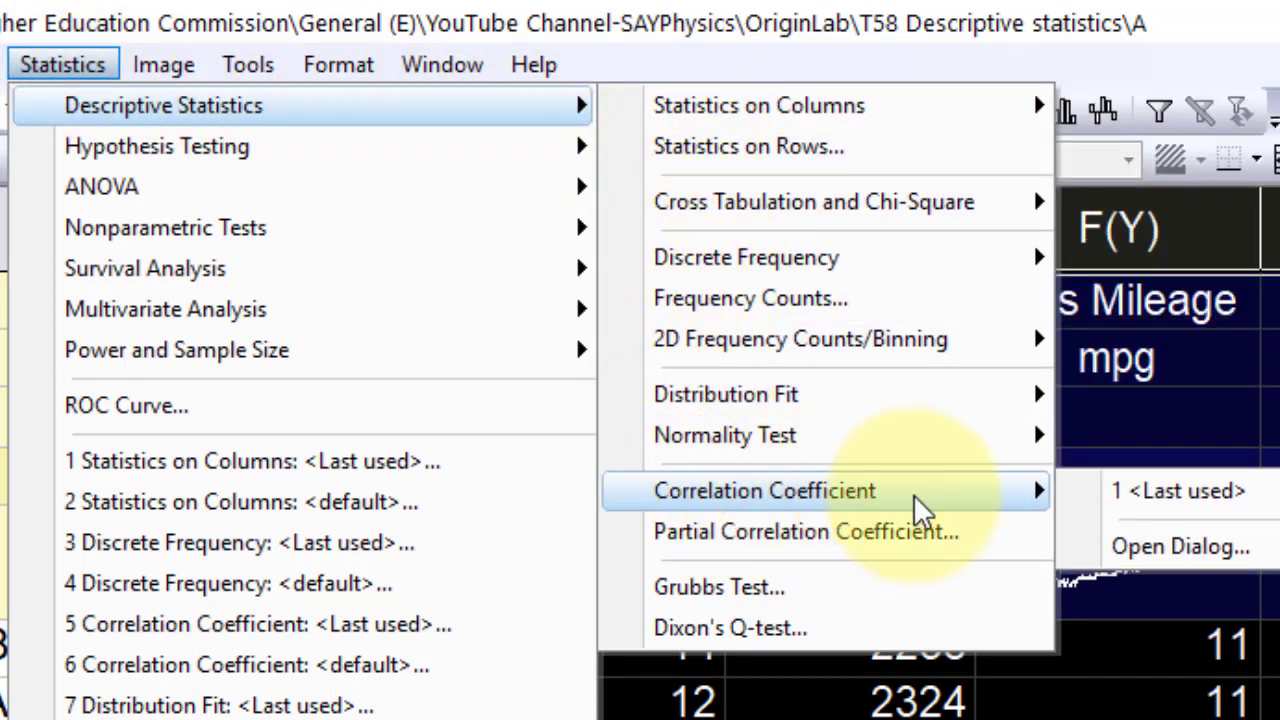
Run a Pearson correlation with Auto recalculation, scatter plots and 95% confidence ellipses
{"action": "left_click", "coordinate": [1186, 550]}
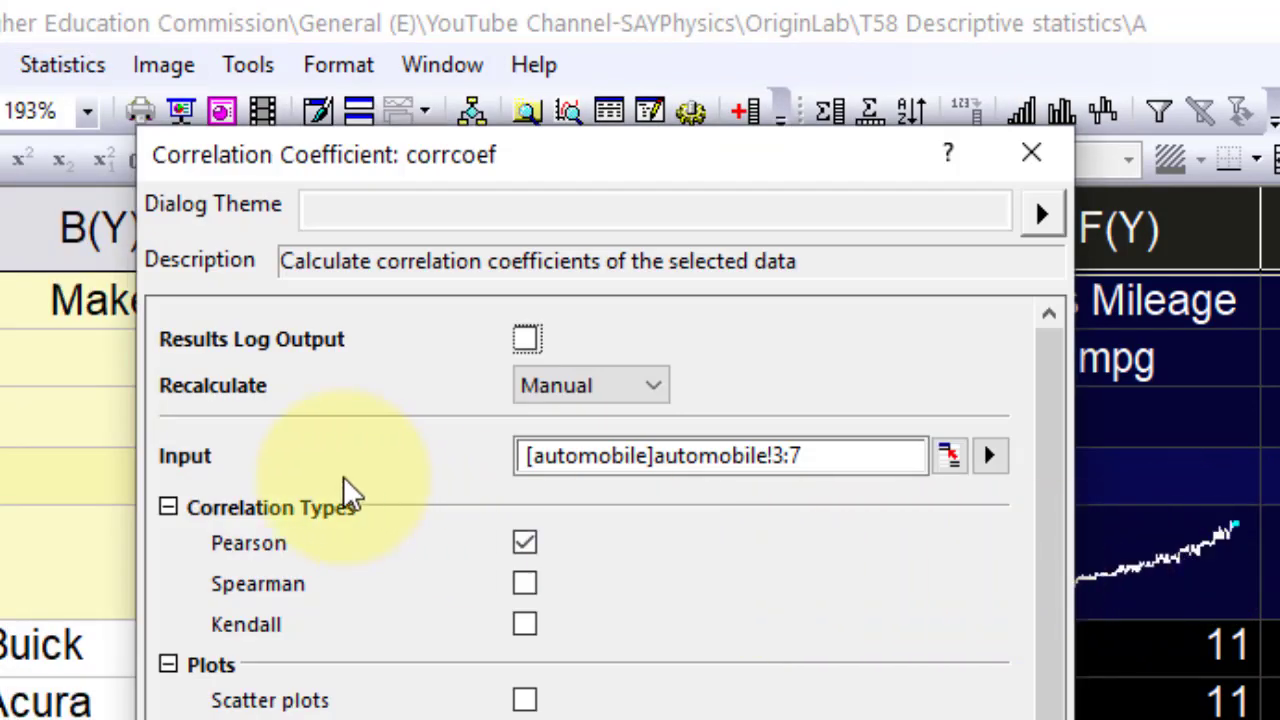
{"action": "left_click", "coordinate": [567, 385]}
{"action": "left_click", "coordinate": [565, 433]}
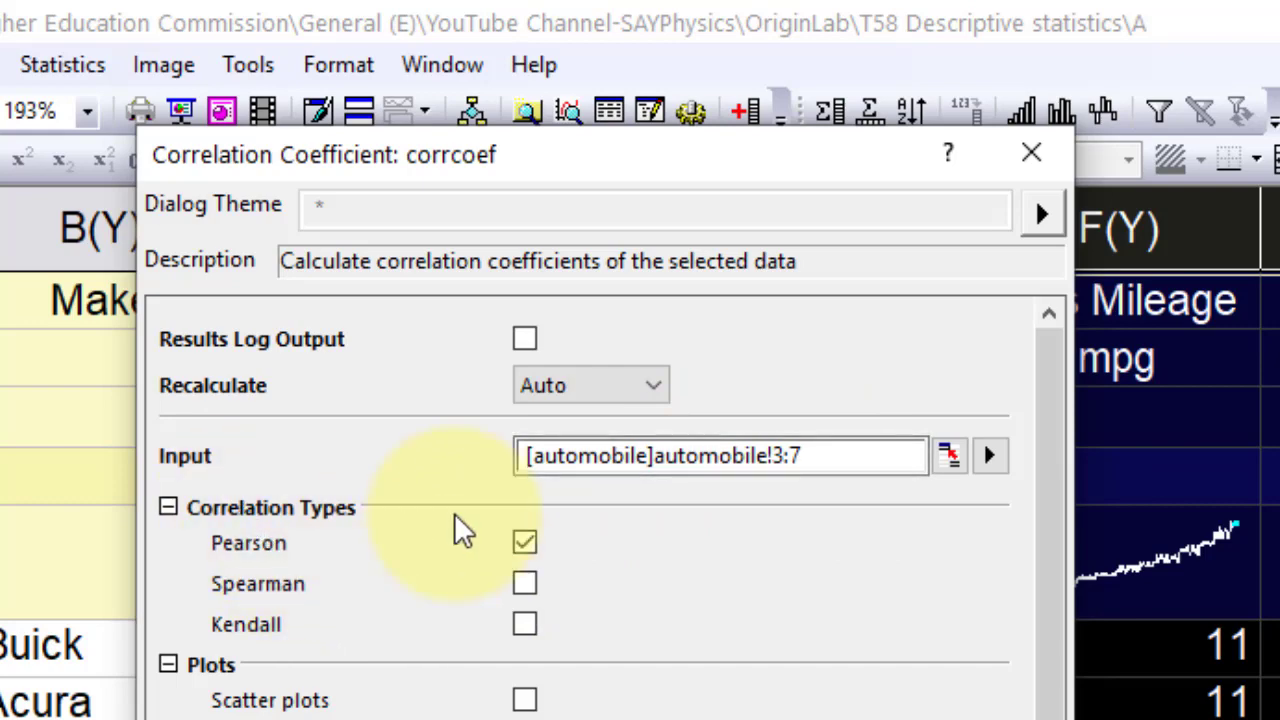
{"action": "left_click", "coordinate": [526, 545]}
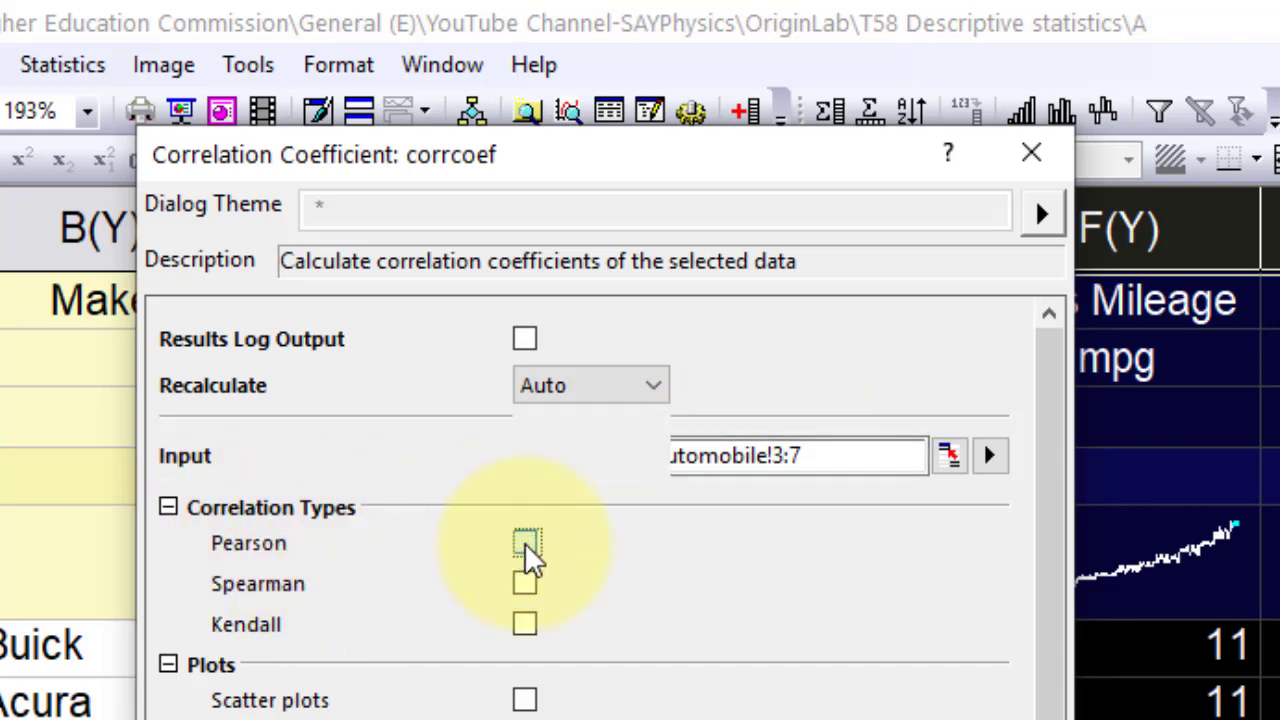
{"action": "left_click", "coordinate": [525, 545]}
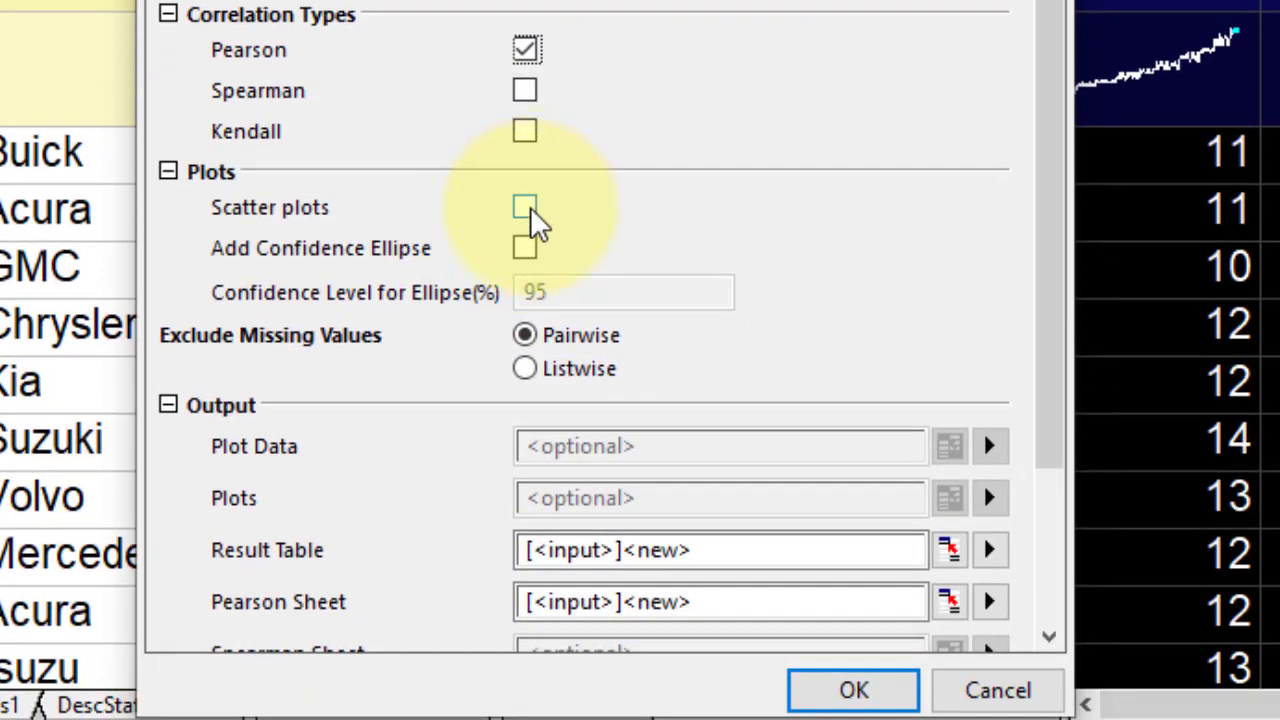
{"action": "left_click", "coordinate": [527, 207]}
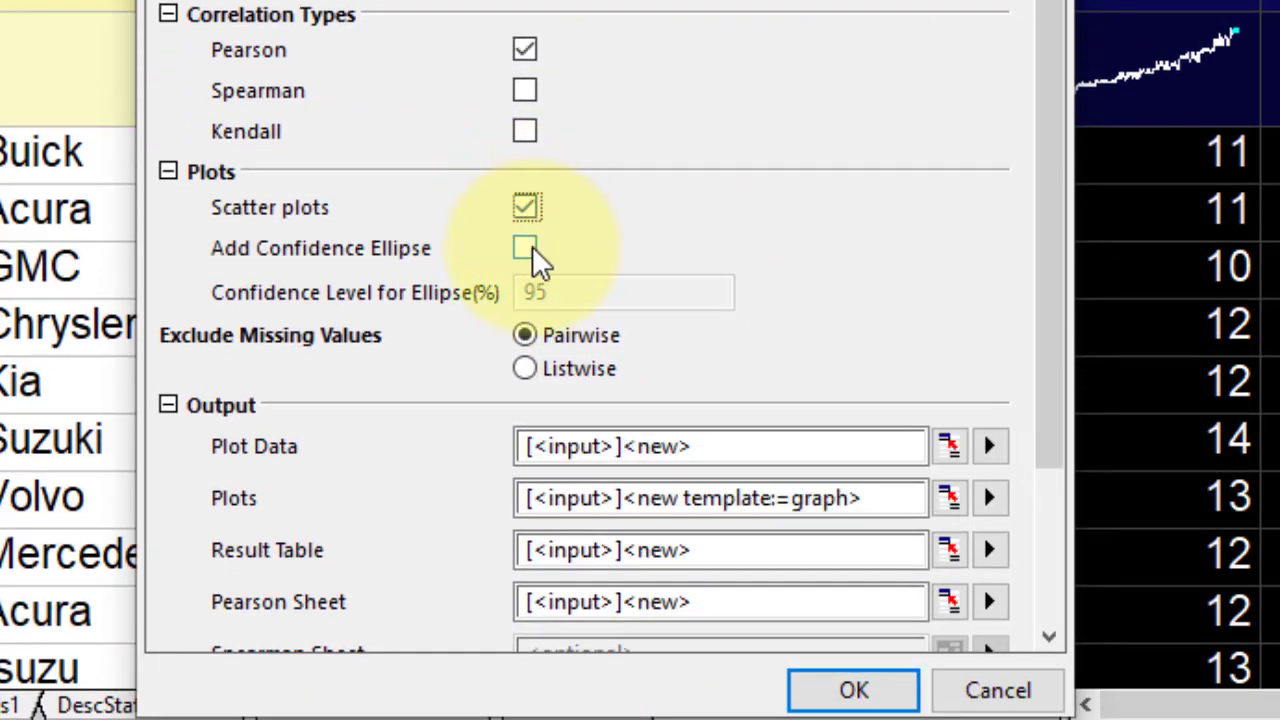
{"action": "left_click", "coordinate": [527, 250]}
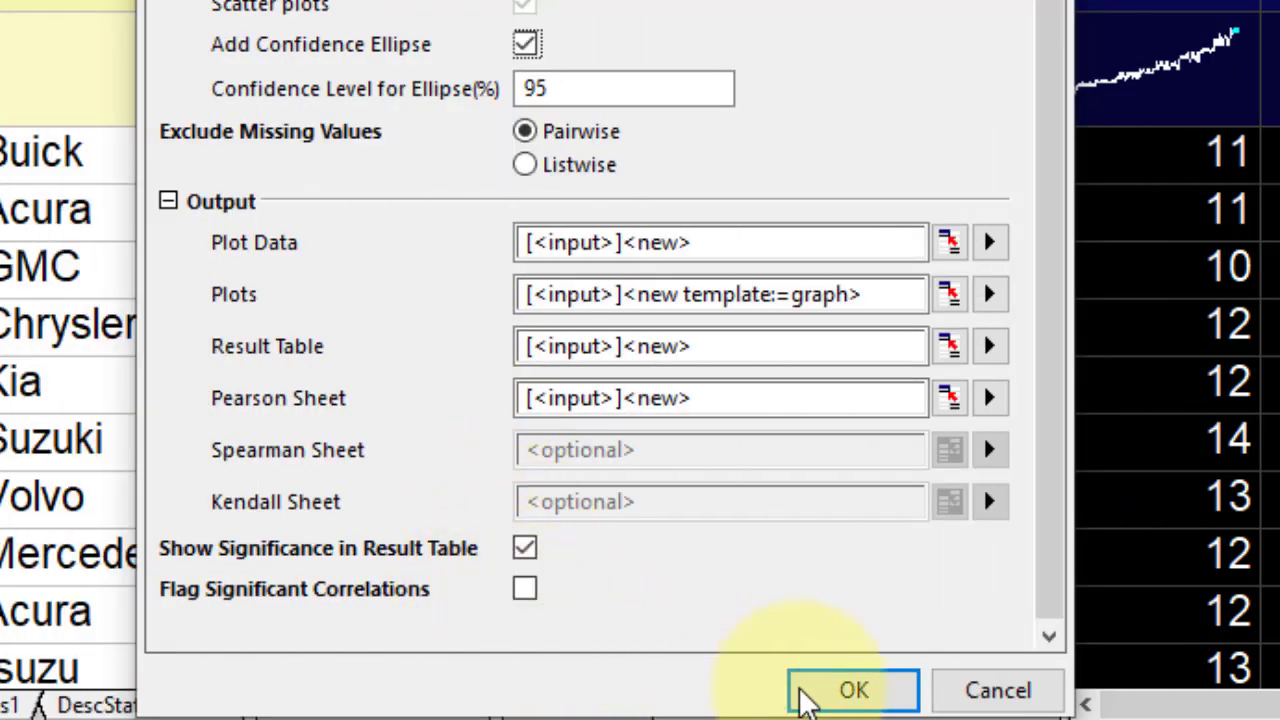
{"action": "left_click", "coordinate": [826, 697]}
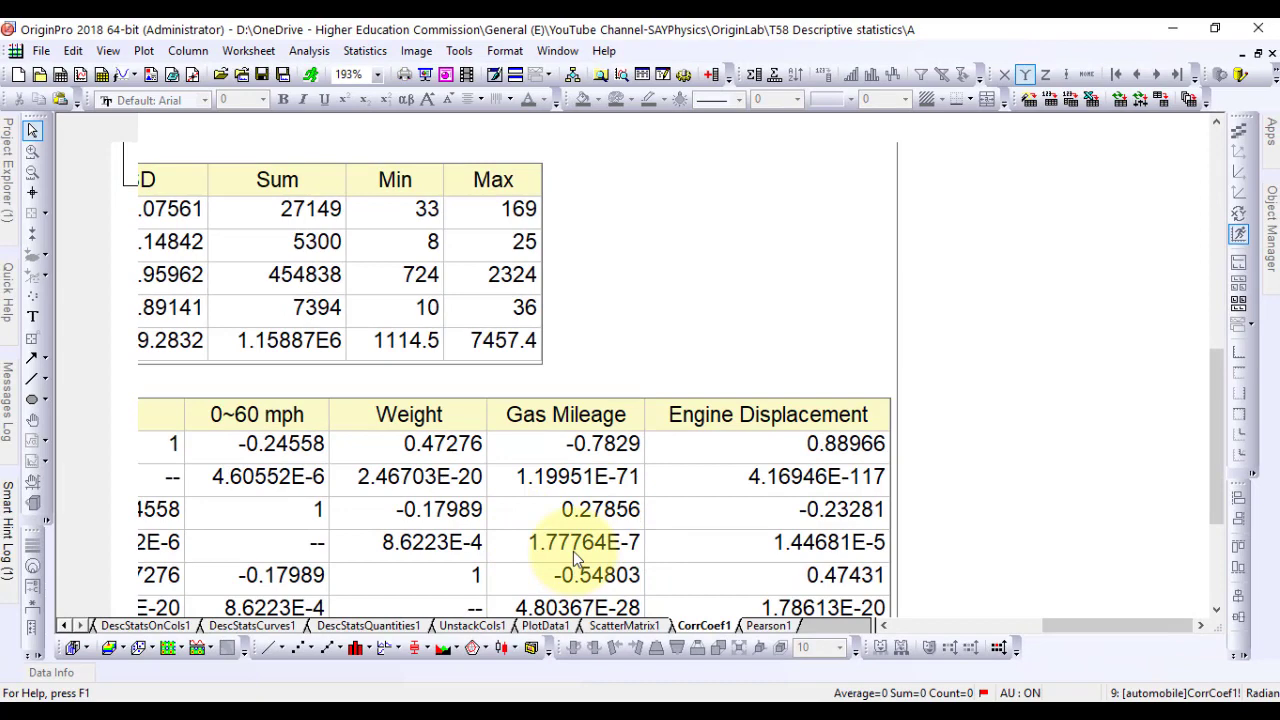
{"action": "scroll", "coordinate": [575, 558], "scroll_direction": "down", "scroll_amount": 2}
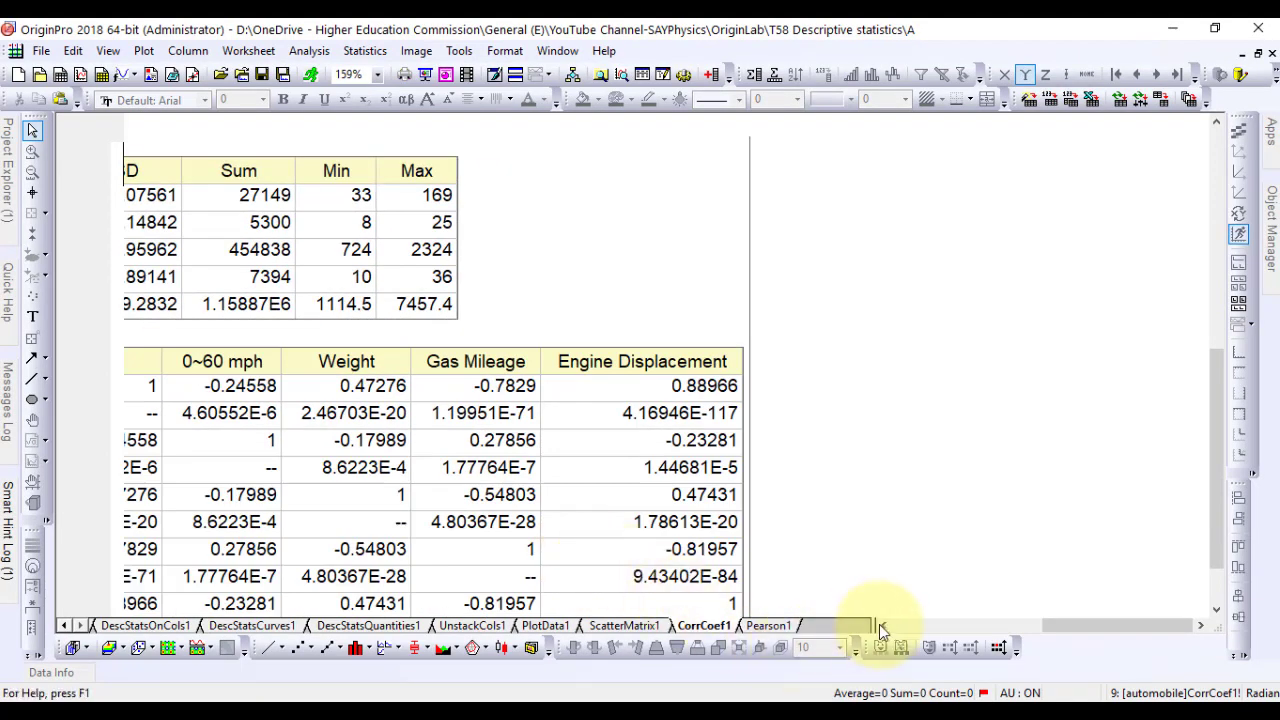
{"action": "left_click", "coordinate": [880, 627]}
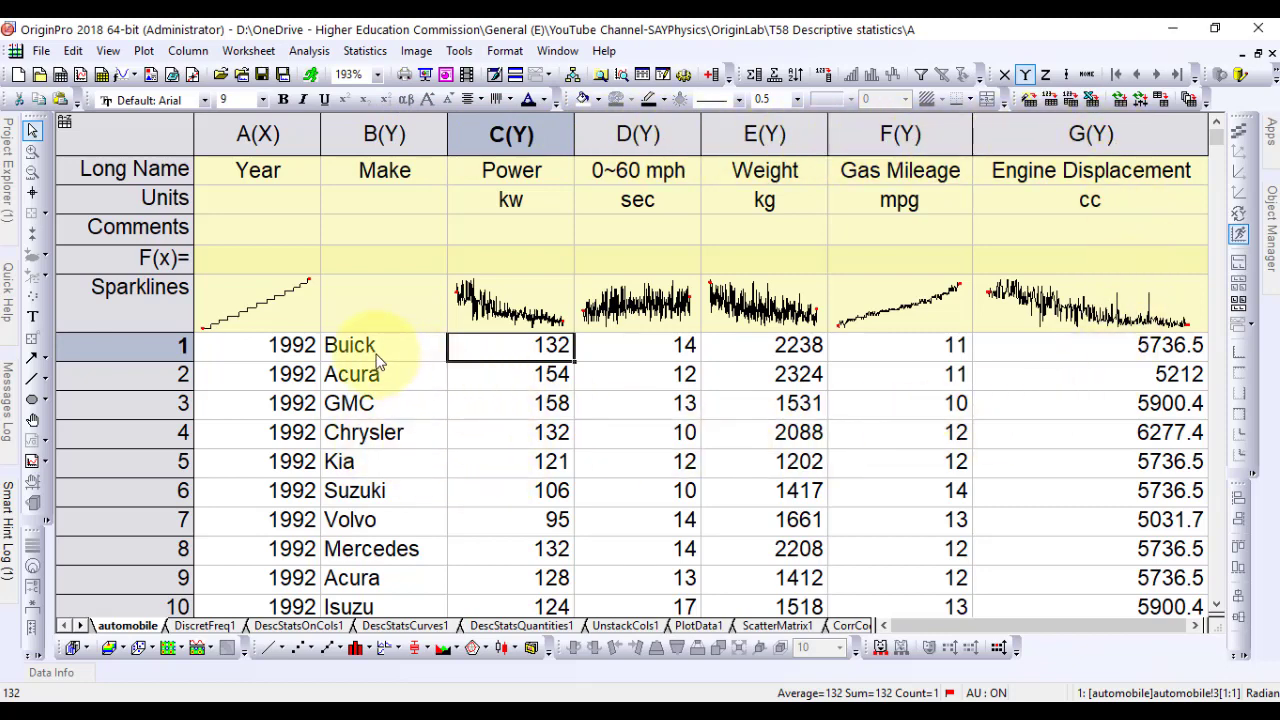
Set column B (Make) as categorical and dismiss the auto-update notice
{"action": "left_click", "coordinate": [370, 133]}
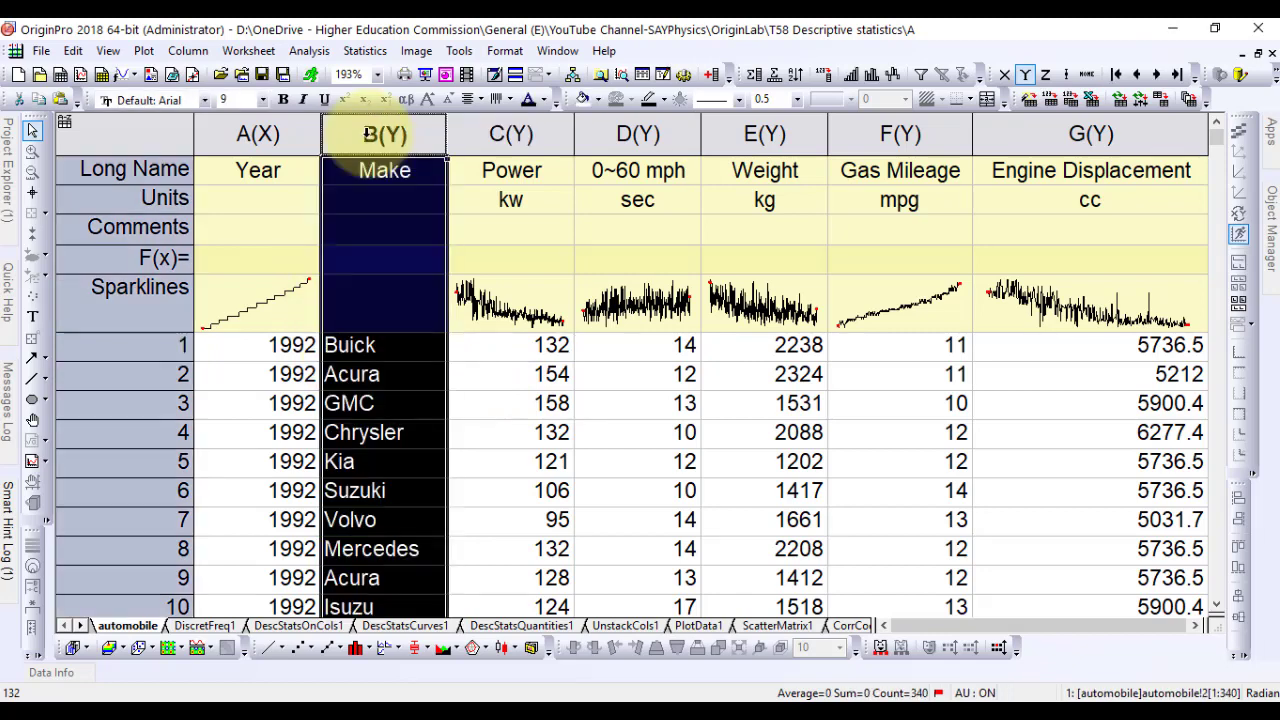
{"action": "right_click", "coordinate": [369, 133]}
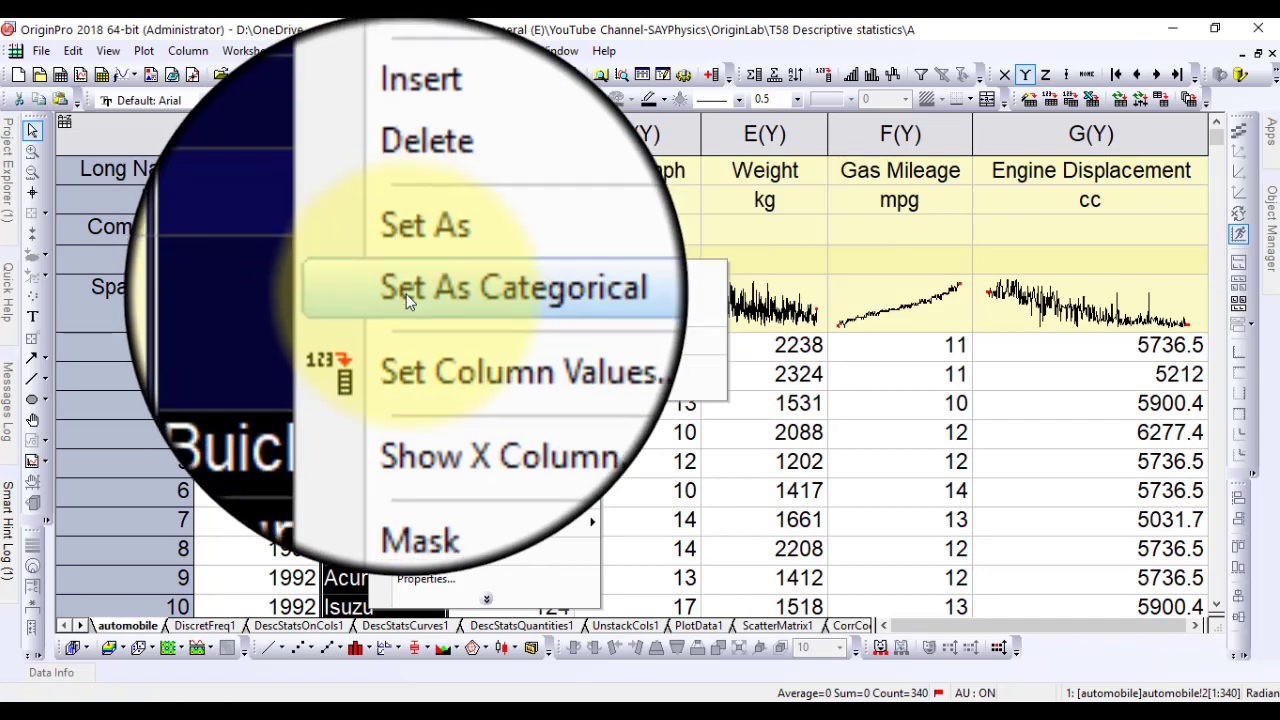
{"action": "left_click", "coordinate": [450, 294]}
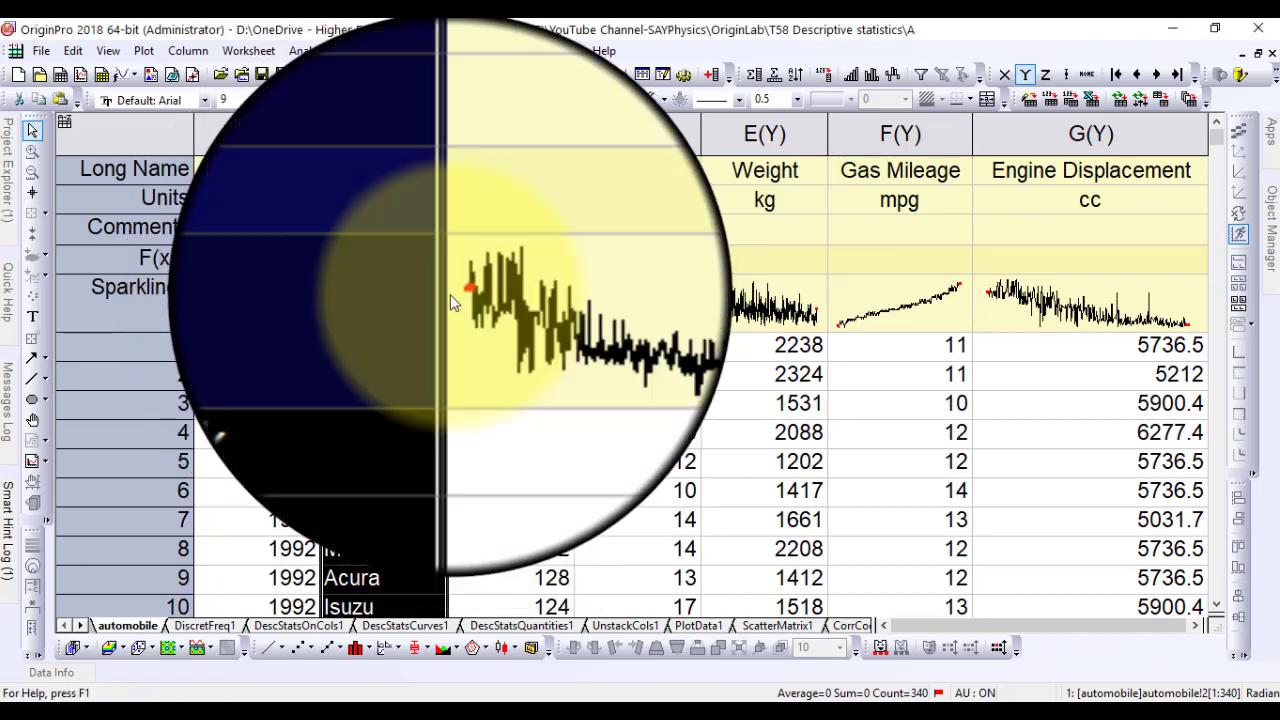
{"action": "mouse_move", "coordinate": [450, 294]}
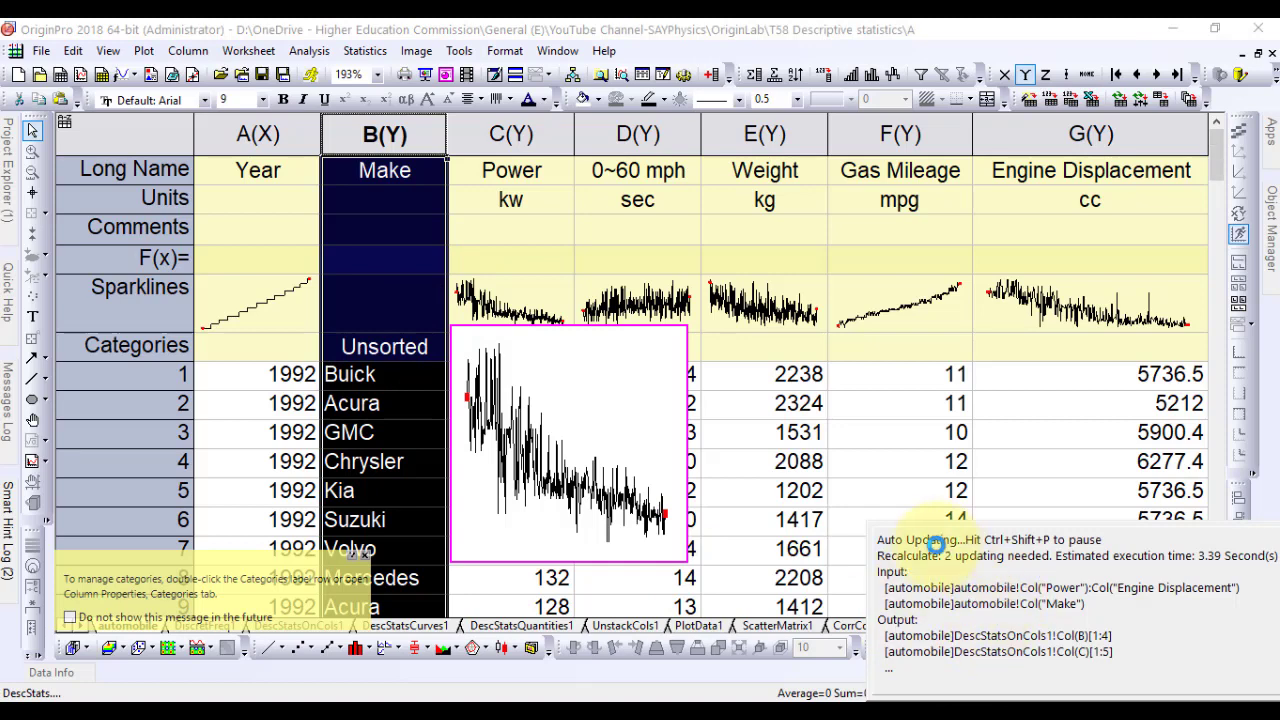
{"action": "left_click", "coordinate": [918, 595]}
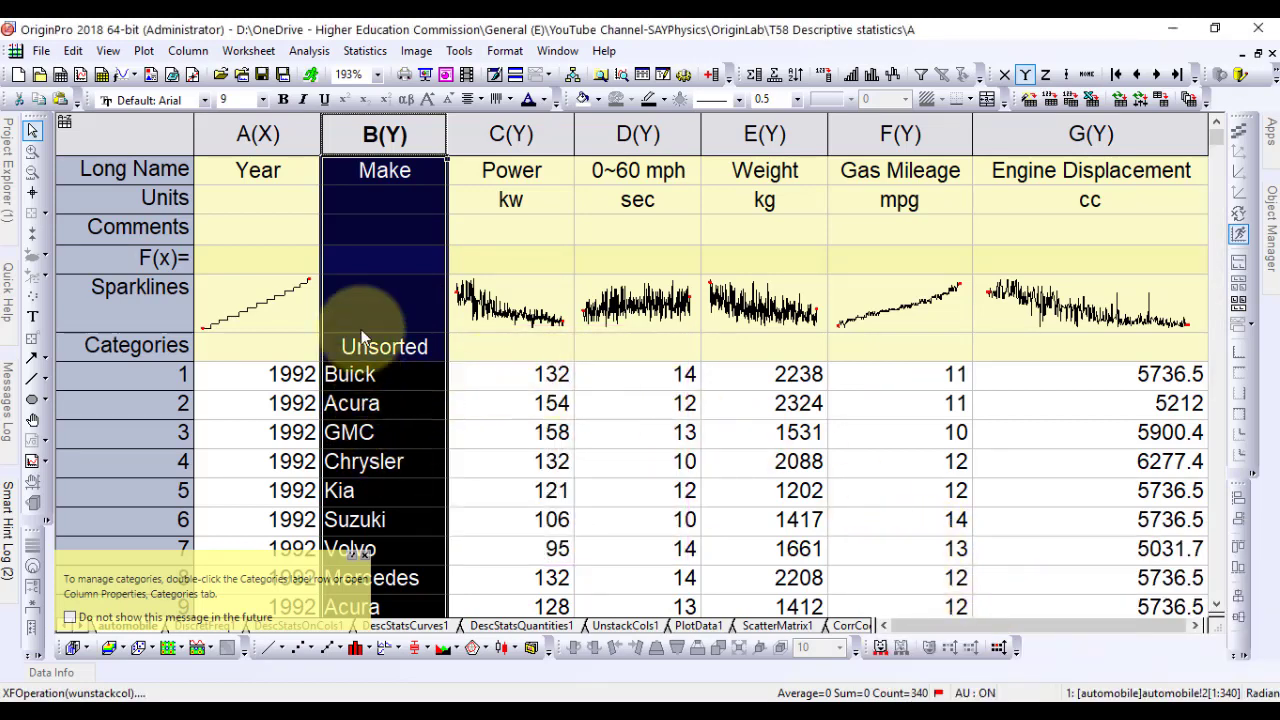
In the Make column's Categories settings, enable custom categories and move Toyota to the top
{"action": "double_click", "coordinate": [385, 135]}
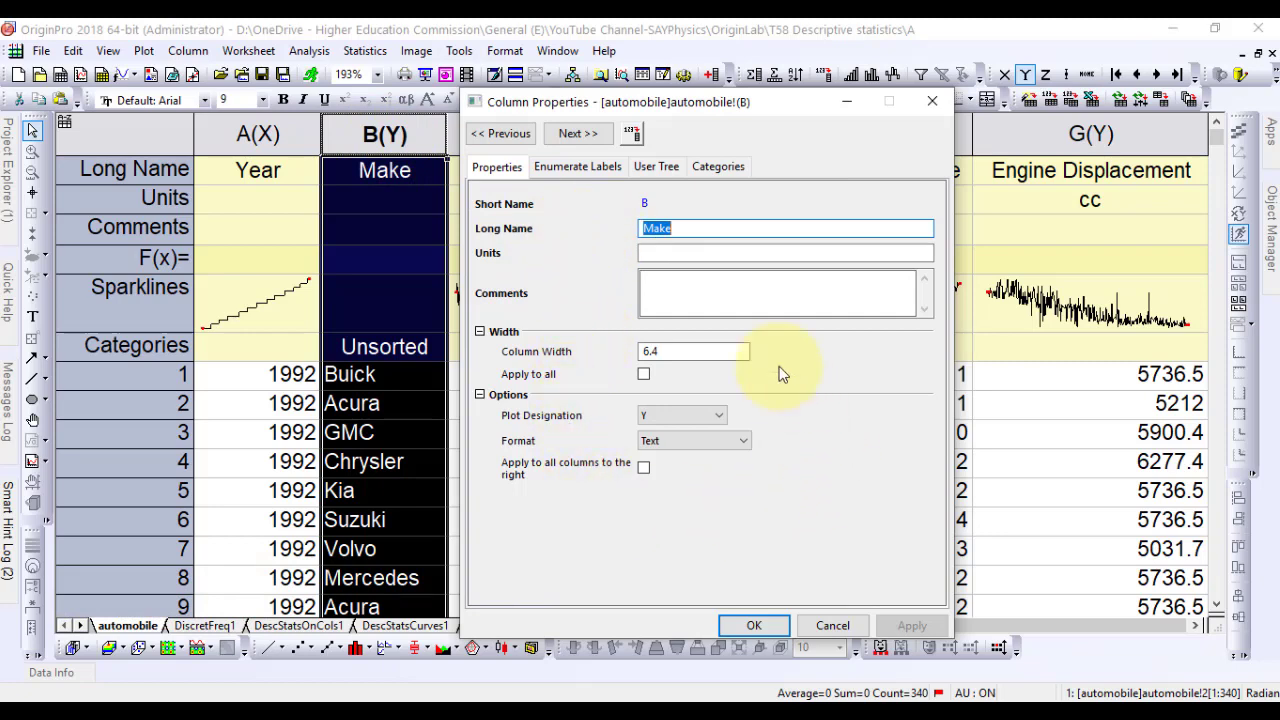
{"action": "left_click", "coordinate": [716, 172]}
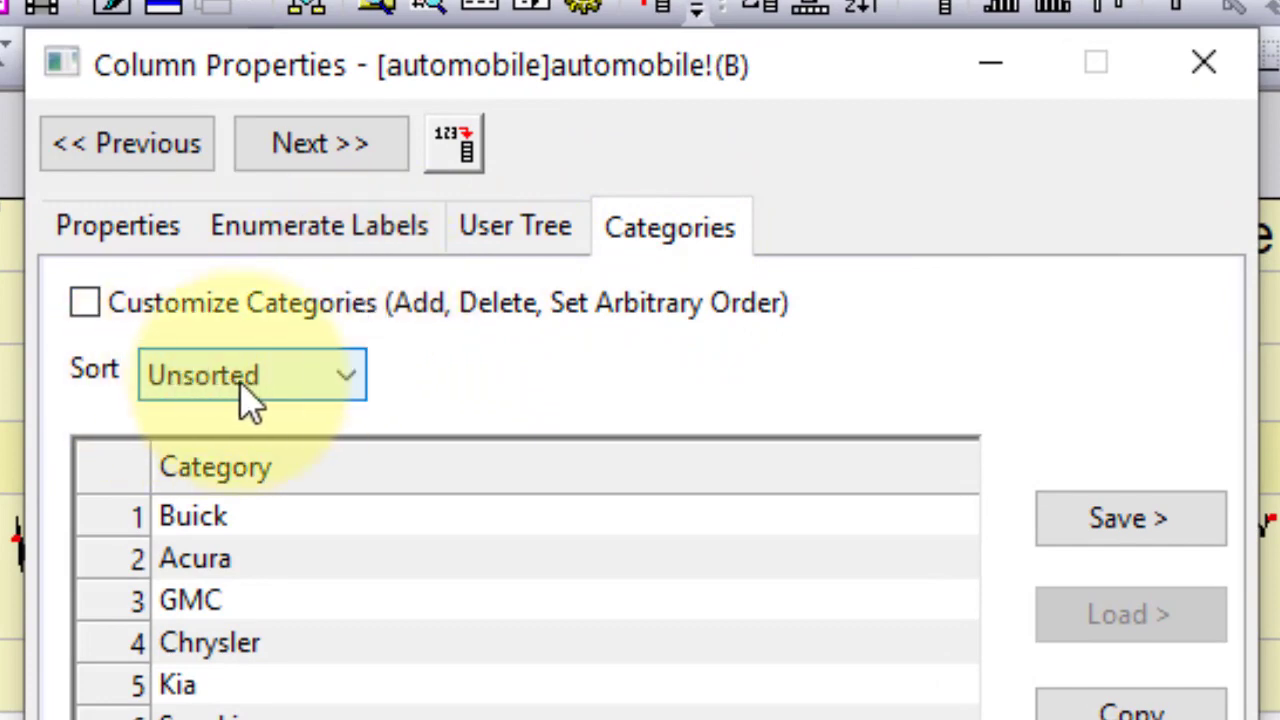
{"action": "left_click", "coordinate": [85, 302]}
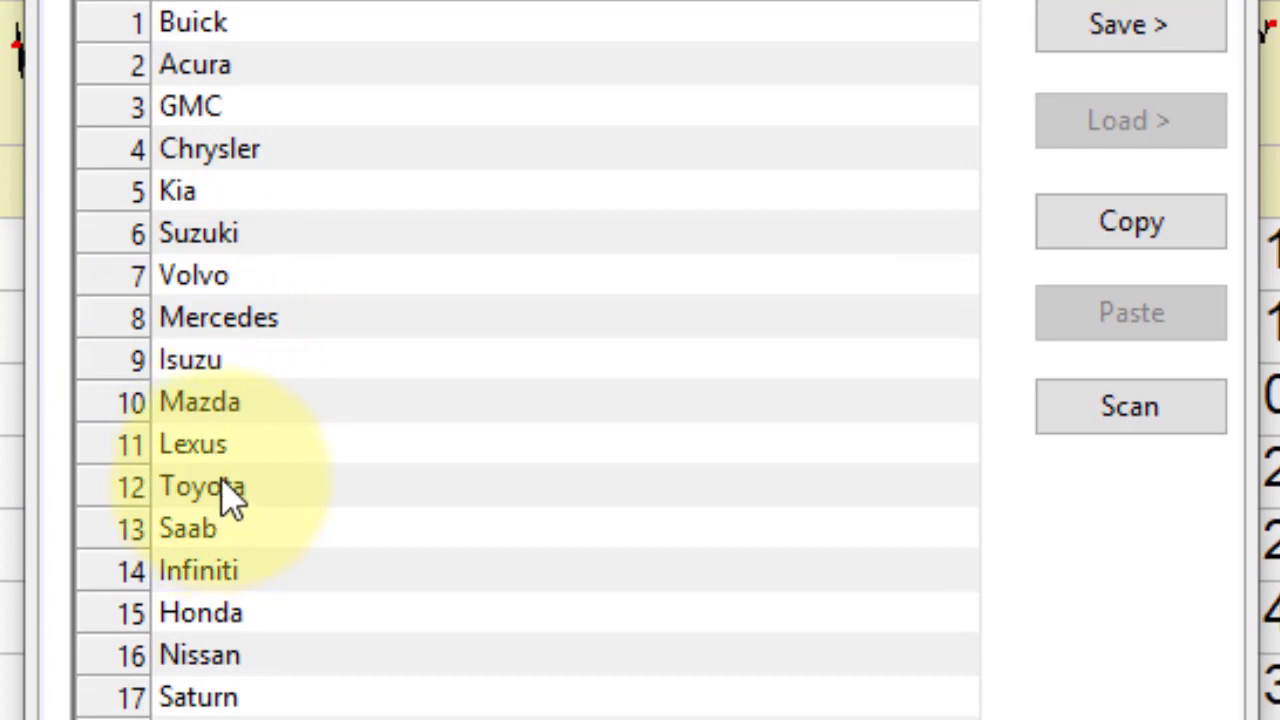
{"action": "left_click", "coordinate": [231, 497]}
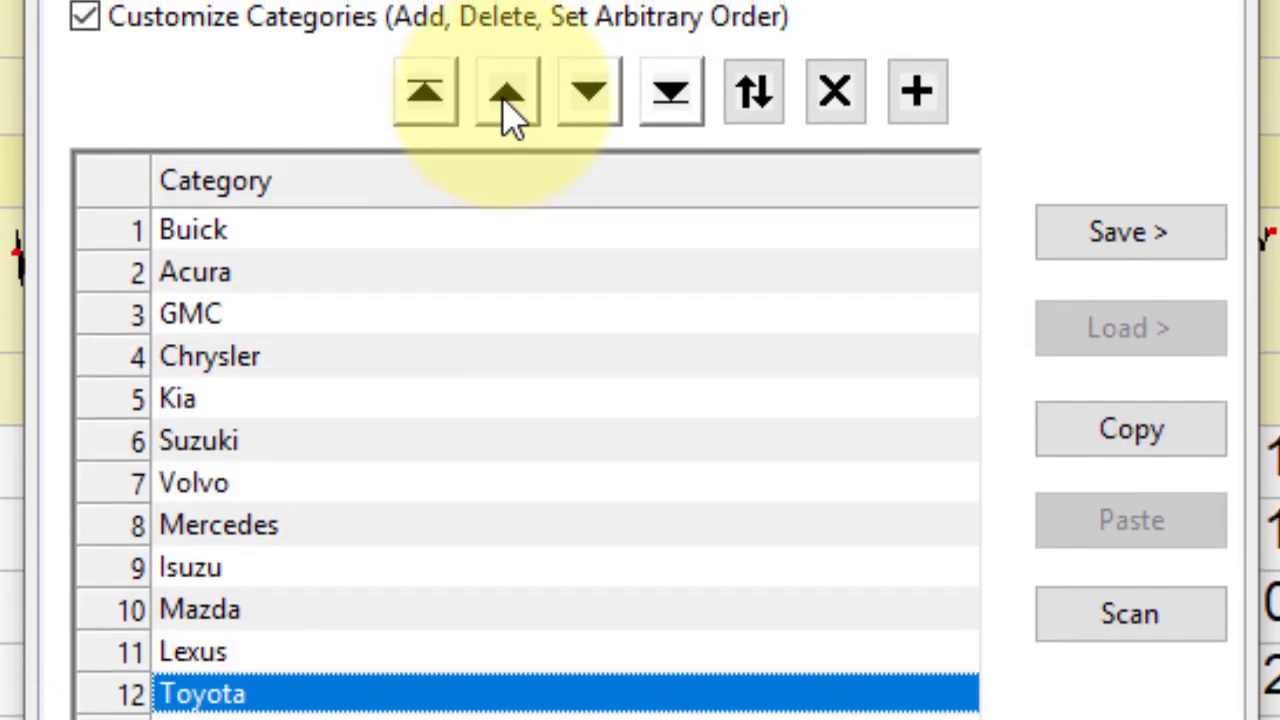
{"action": "left_click", "coordinate": [506, 100]}
{"action": "left_click", "coordinate": [506, 100]}
{"action": "left_click", "coordinate": [507, 100]}
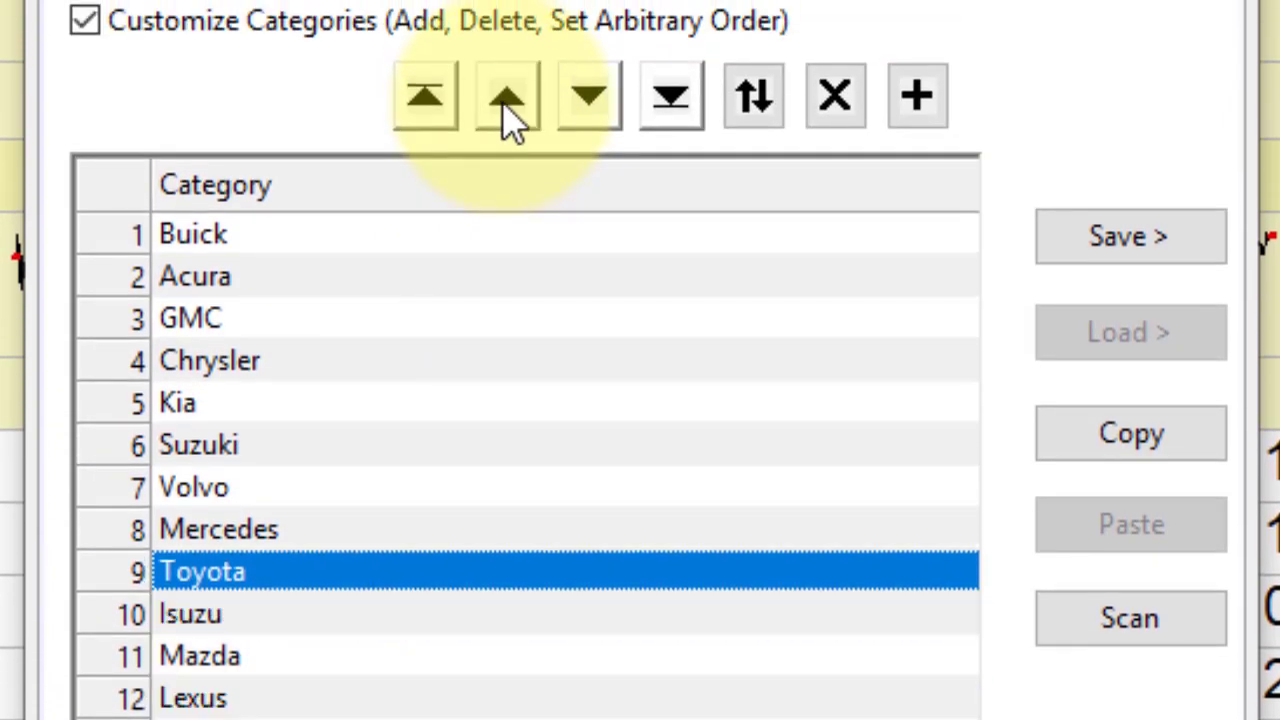
{"action": "left_click", "coordinate": [423, 110]}
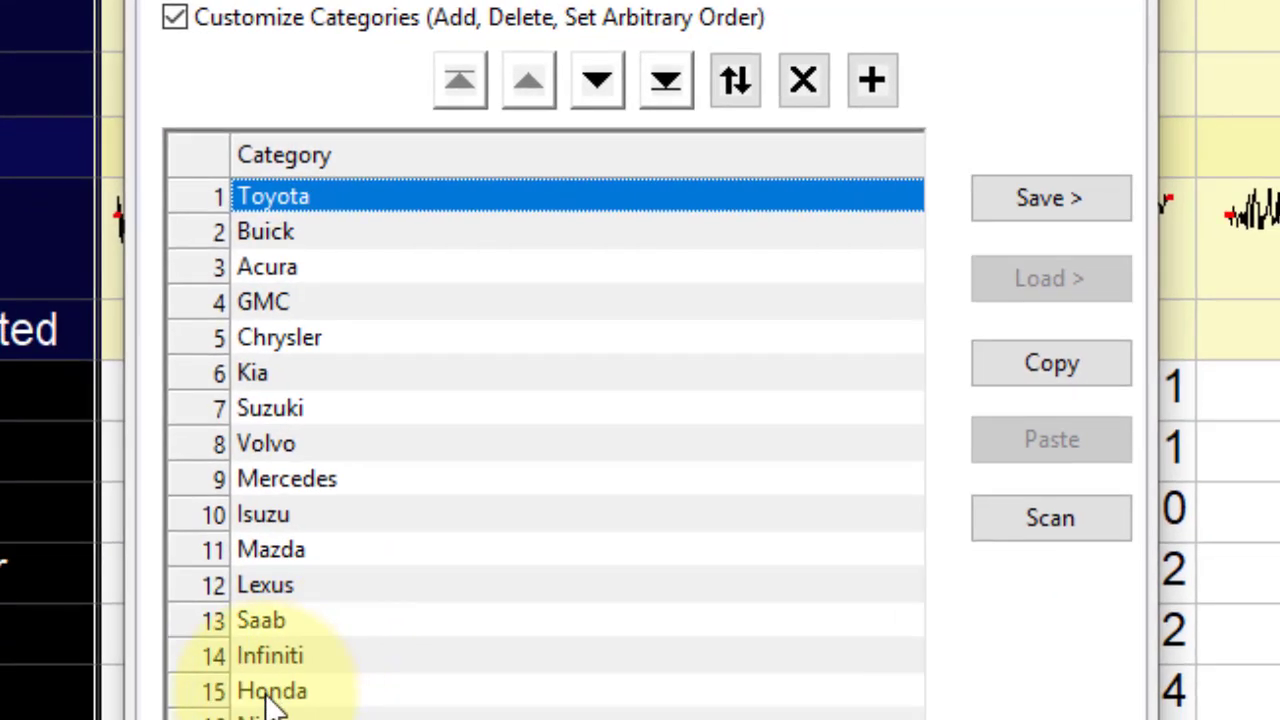
Move Honda into second place under Toyota and apply the new category order
{"action": "left_click", "coordinate": [272, 688]}
{"action": "left_click", "coordinate": [528, 82]}
{"action": "left_click", "coordinate": [528, 82]}
{"action": "left_click", "coordinate": [528, 82]}
{"action": "left_click", "coordinate": [528, 82]}
{"action": "left_click", "coordinate": [520, 84]}
{"action": "left_click", "coordinate": [520, 84]}
{"action": "left_click", "coordinate": [520, 84]}
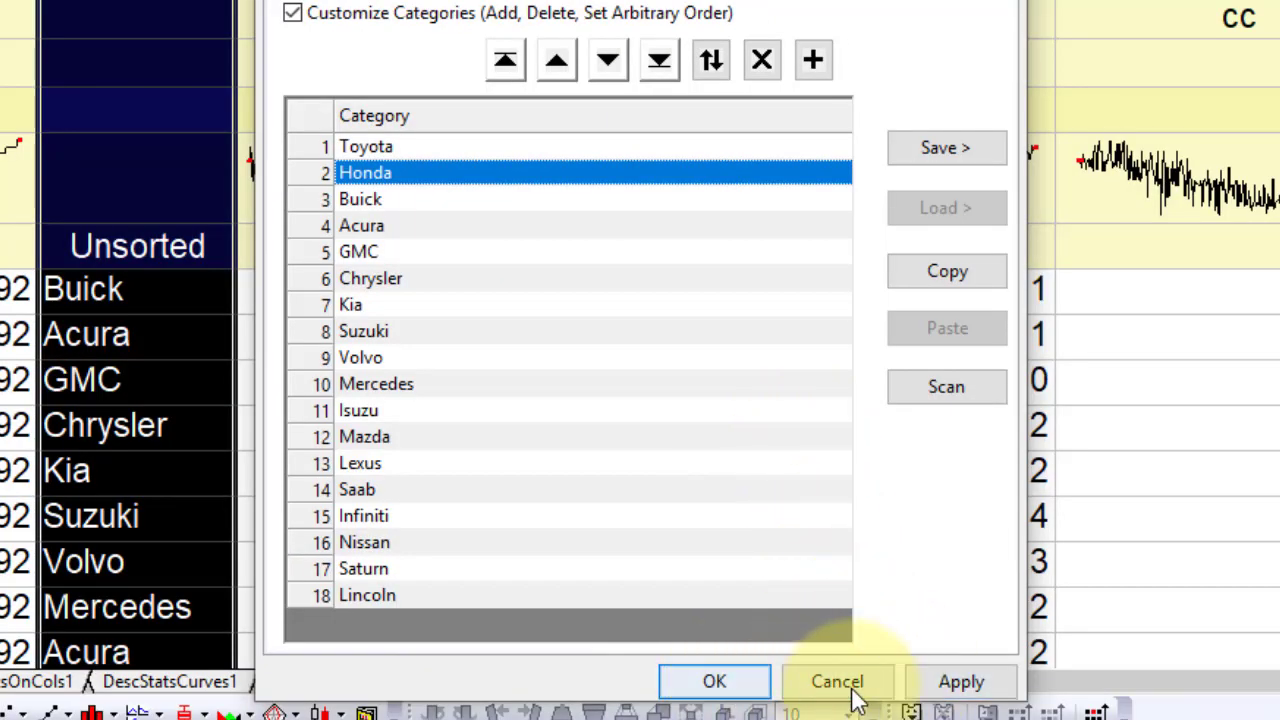
{"action": "left_click", "coordinate": [951, 684]}
{"action": "left_click", "coordinate": [714, 684]}
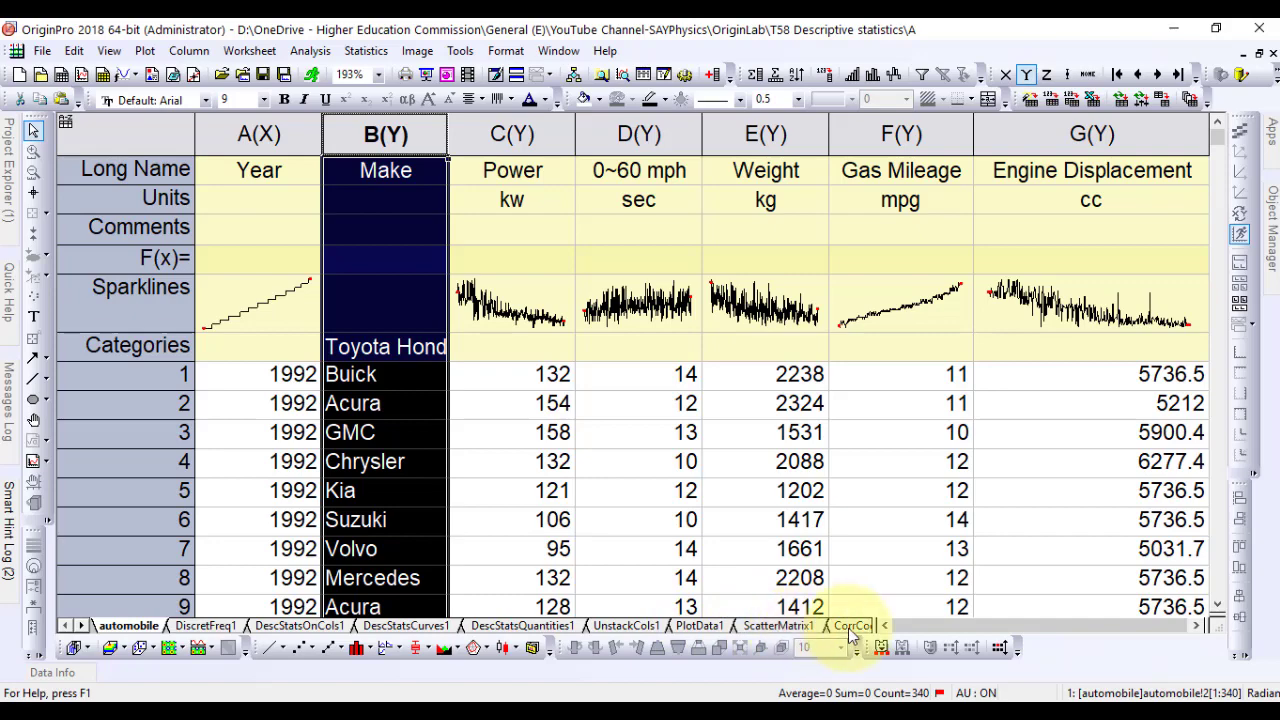
Review ScatterMatrix1, automobile, DiscretFreq1, DescStatsOnCols1, DescStatsCurves1 and DescStatsQuantities1 sheets in turn
{"action": "left_click", "coordinate": [777, 625]}
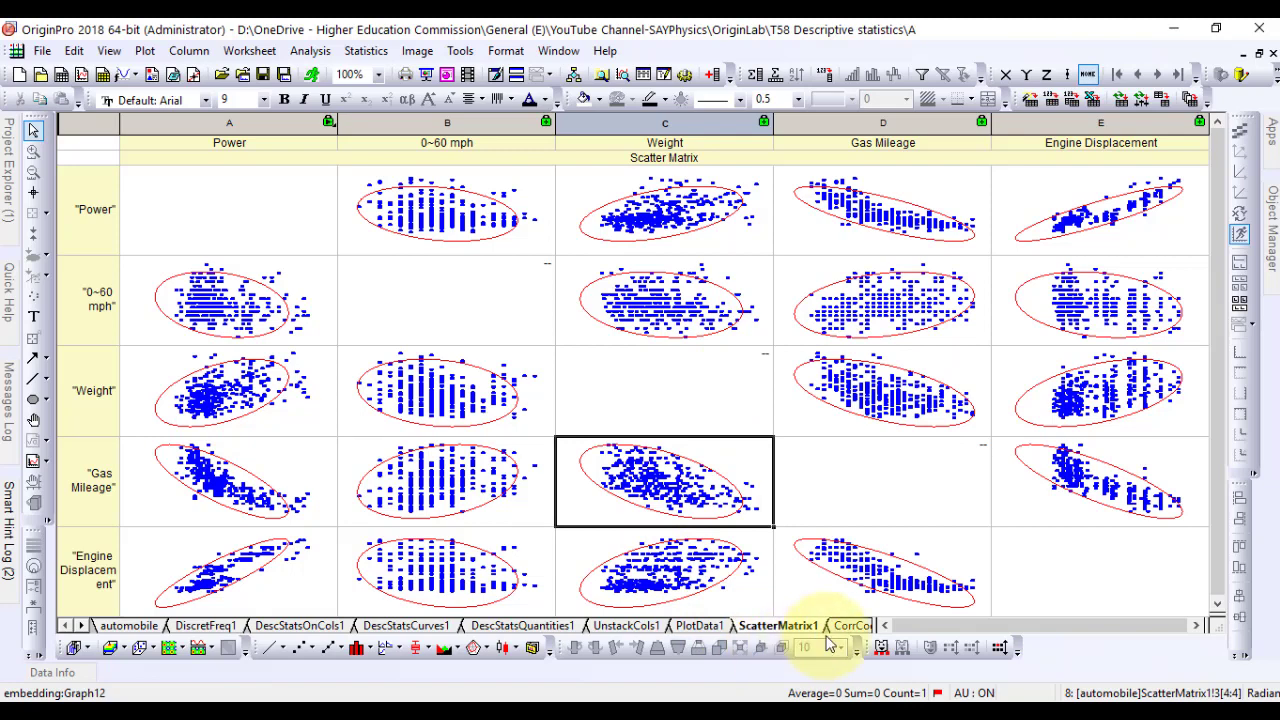
{"action": "left_click", "coordinate": [128, 625]}
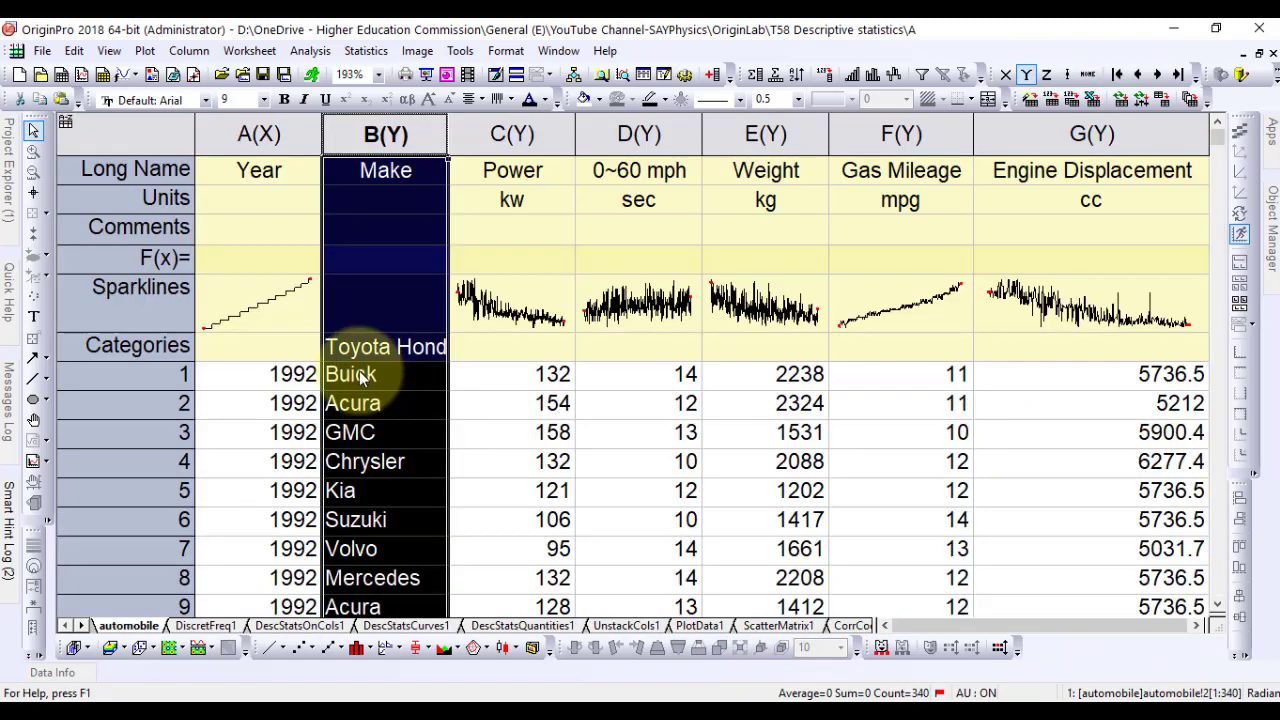
{"action": "left_click", "coordinate": [362, 383]}
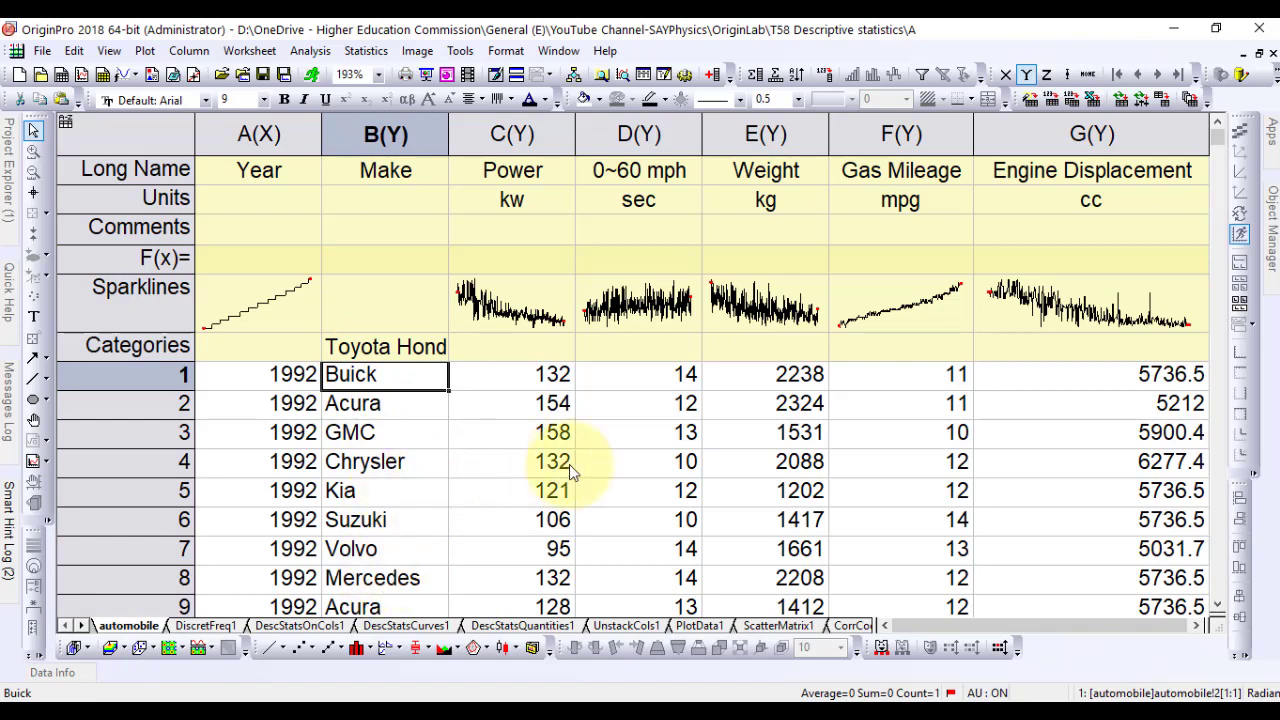
{"action": "left_click", "coordinate": [208, 626]}
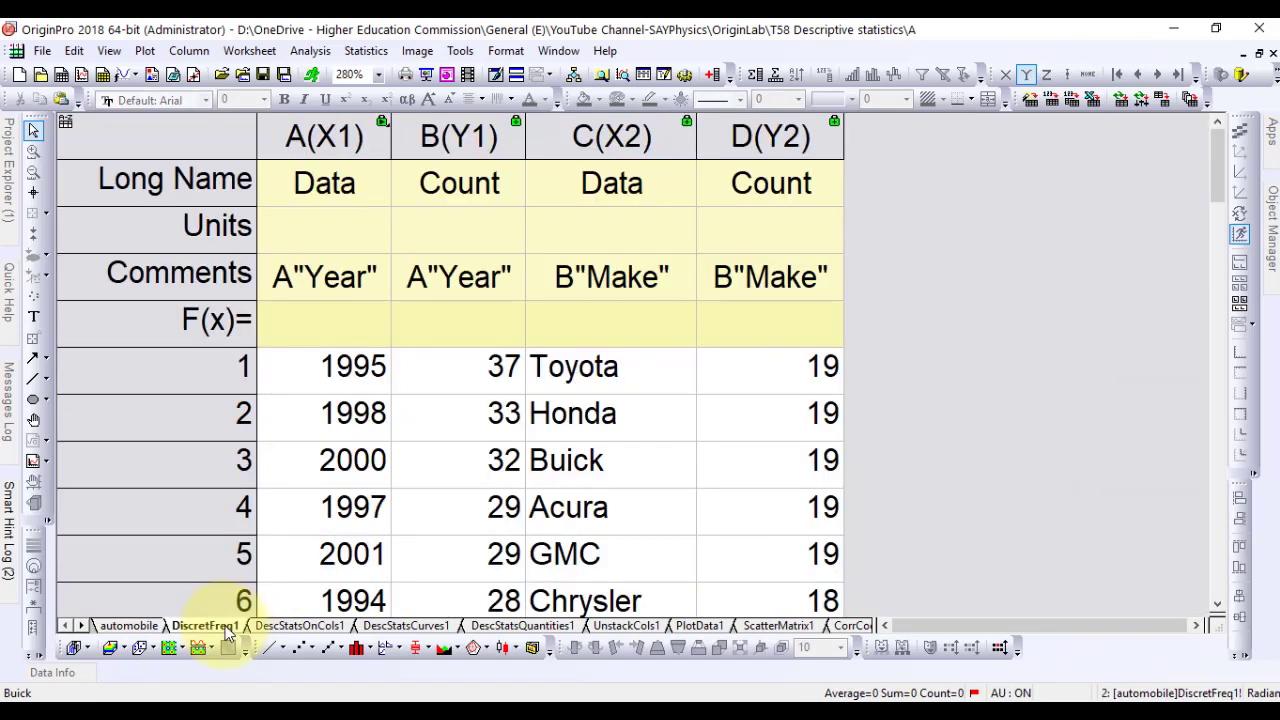
{"action": "left_click", "coordinate": [287, 627]}
{"action": "left_click", "coordinate": [400, 627]}
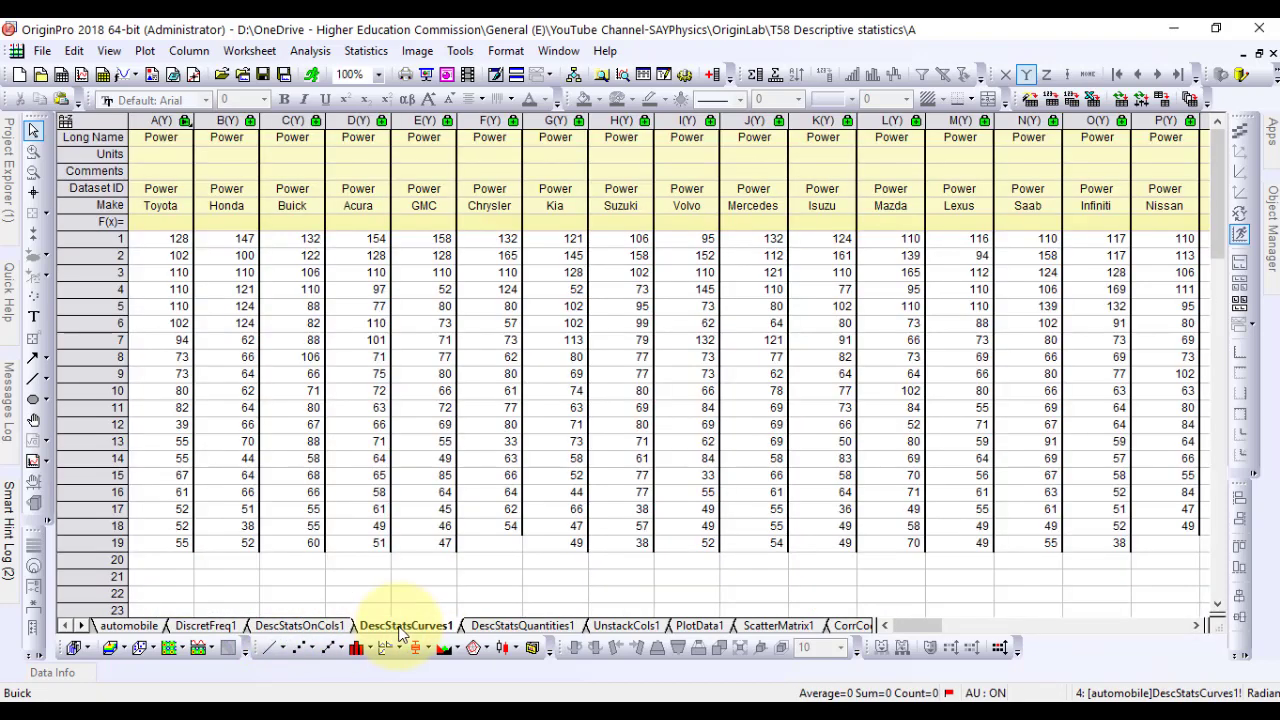
{"action": "left_click", "coordinate": [503, 630]}
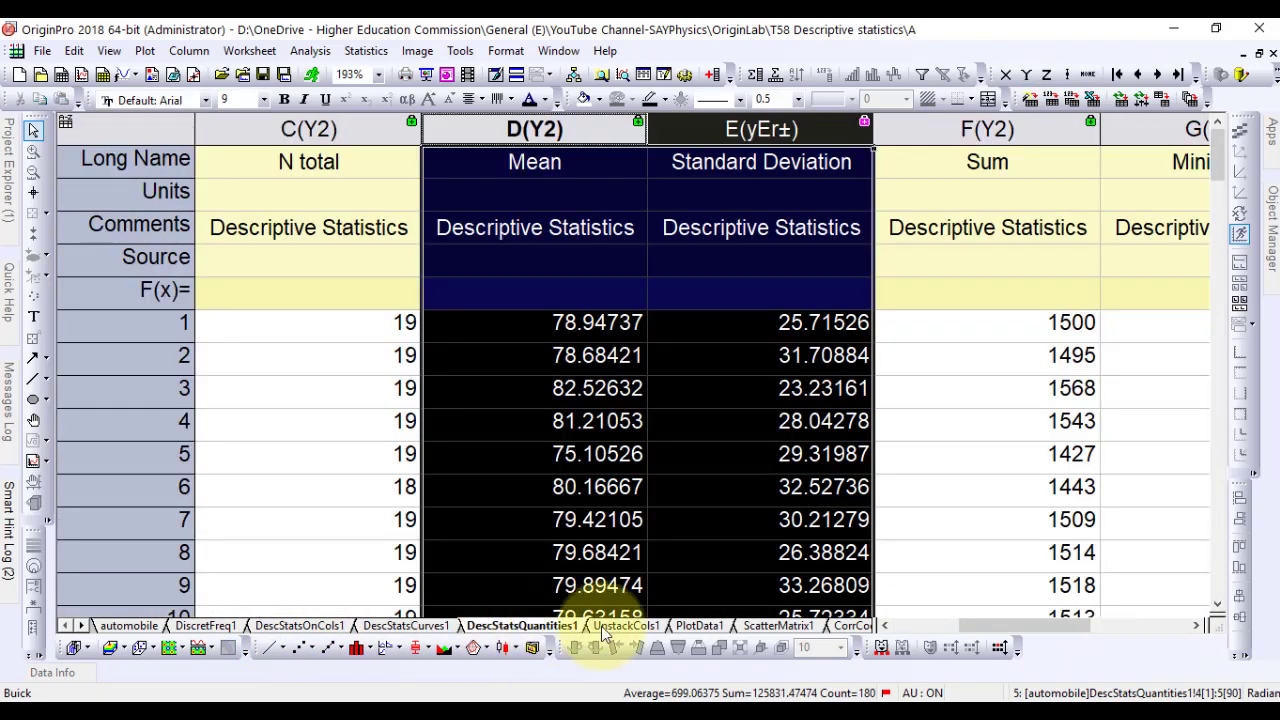